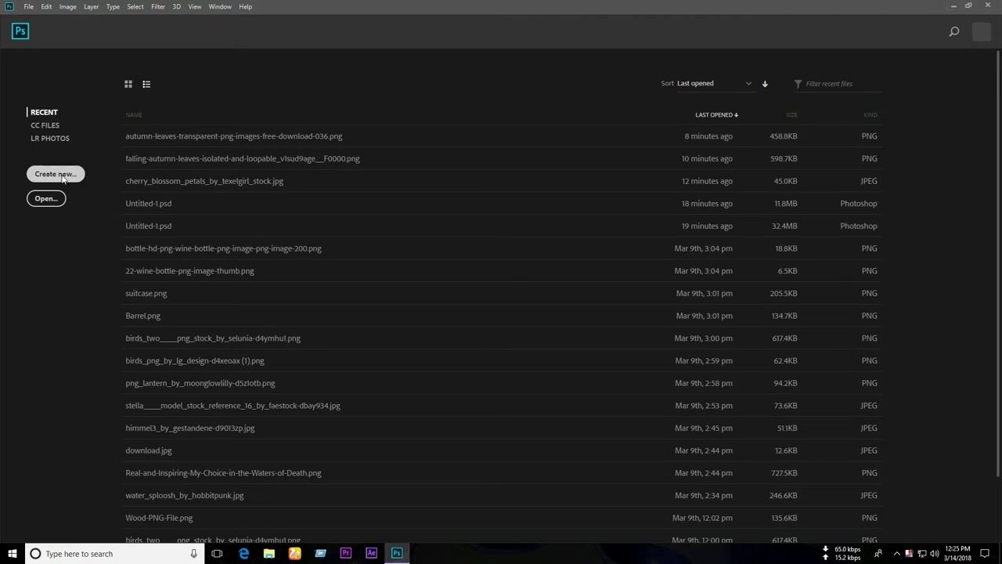
# Create a new 1080 × 720 px, 300 ppi, 16-bit RGB document with a white background
pyautogui.click(62, 179)
pyautogui.write('1080')
pyautogui.press('Tab')
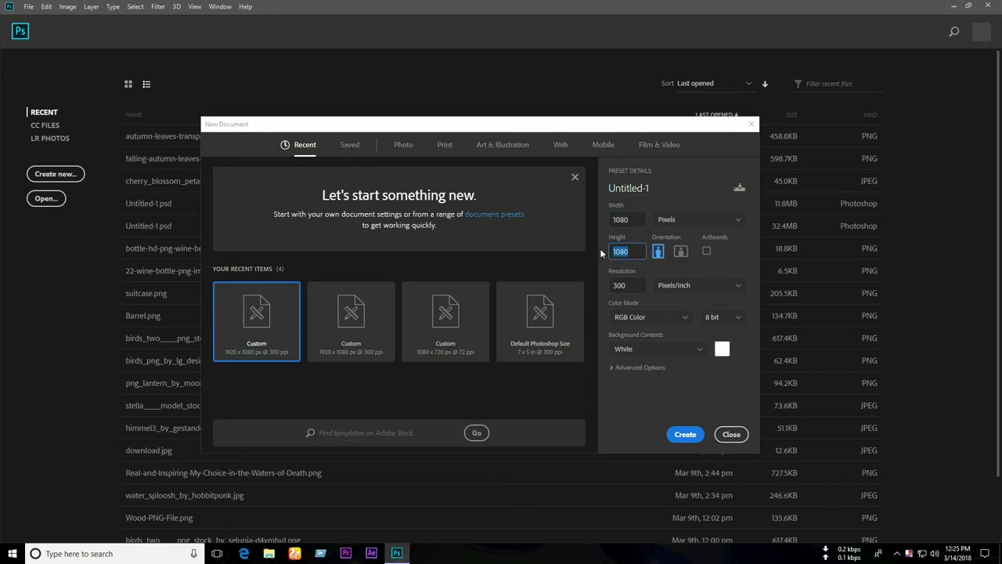
pyautogui.write('720')
pyautogui.click(725, 321)
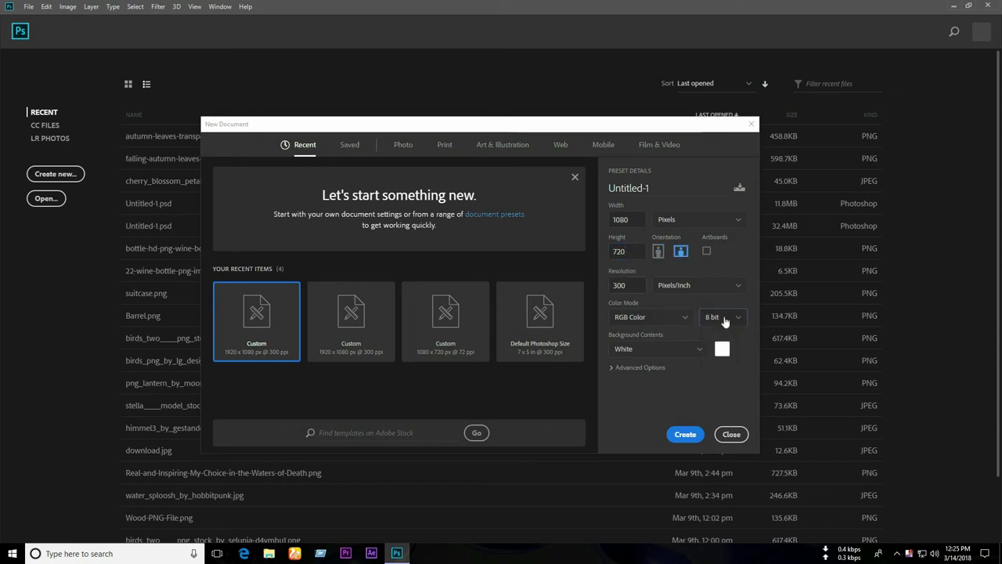
pyautogui.click(714, 353)
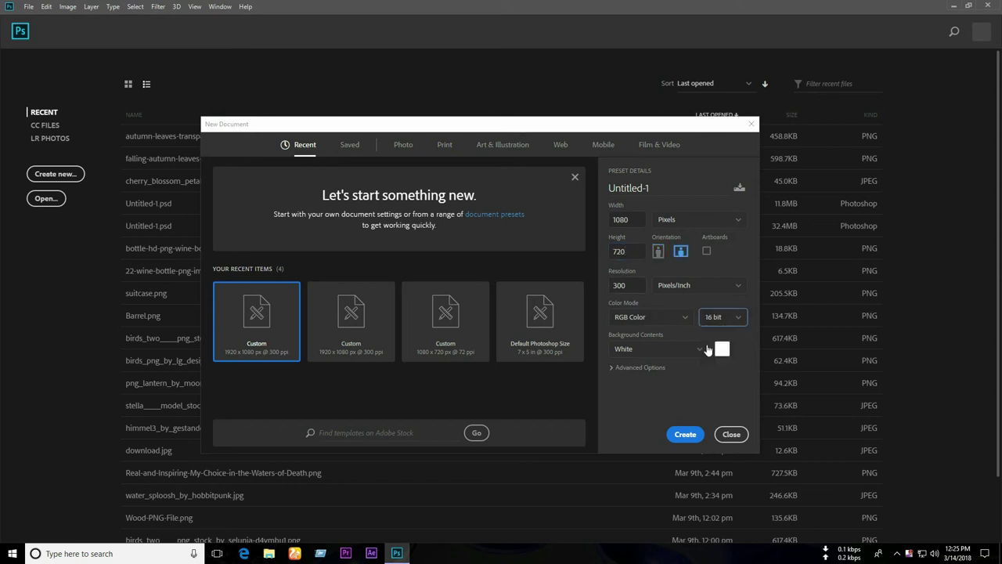
pyautogui.click(641, 352)
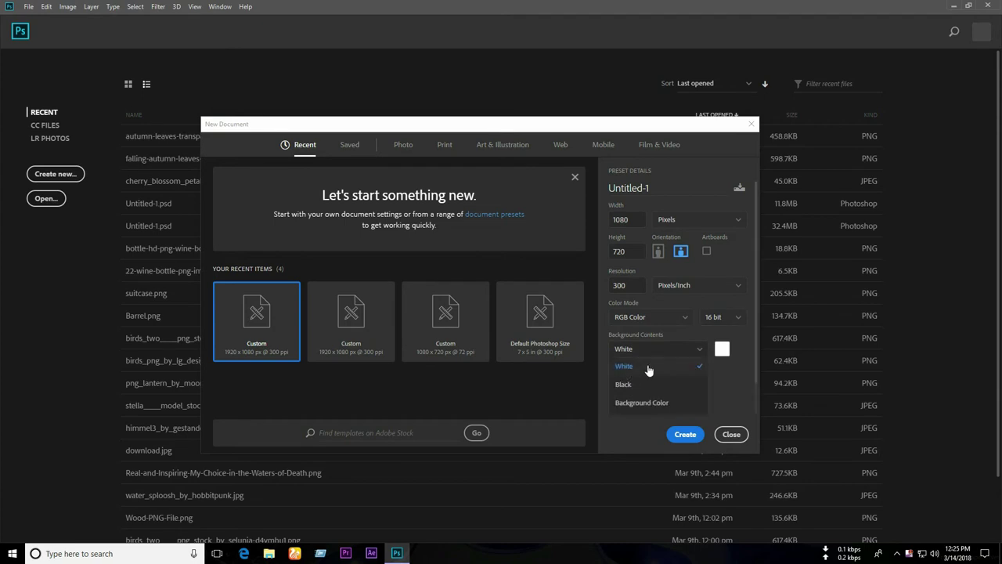
pyautogui.click(645, 363)
pyautogui.click(684, 435)
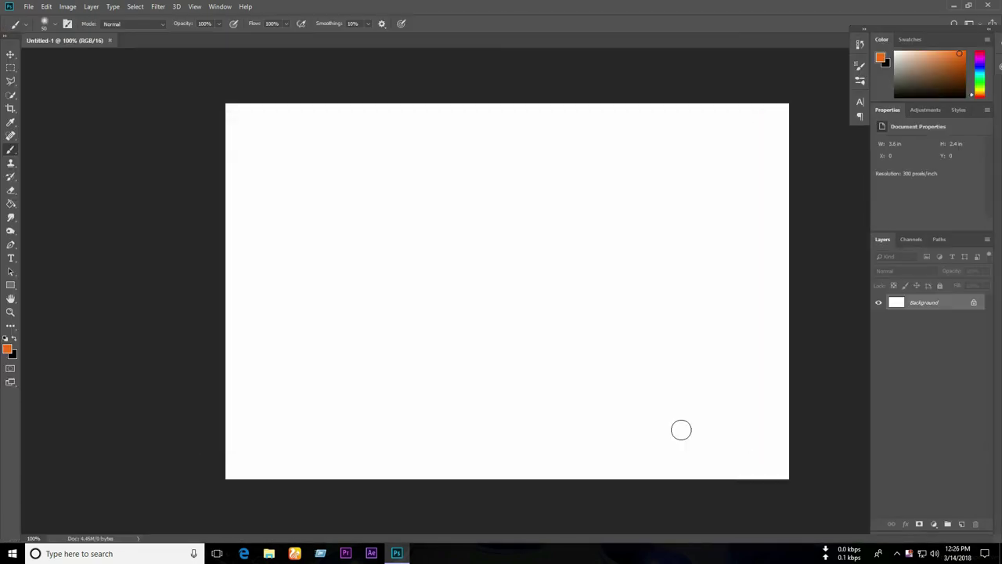
# Convert the forest layer to a Smart Object and place it into Untitled-1
pyautogui.click(10, 54)
pyautogui.click(396, 39)
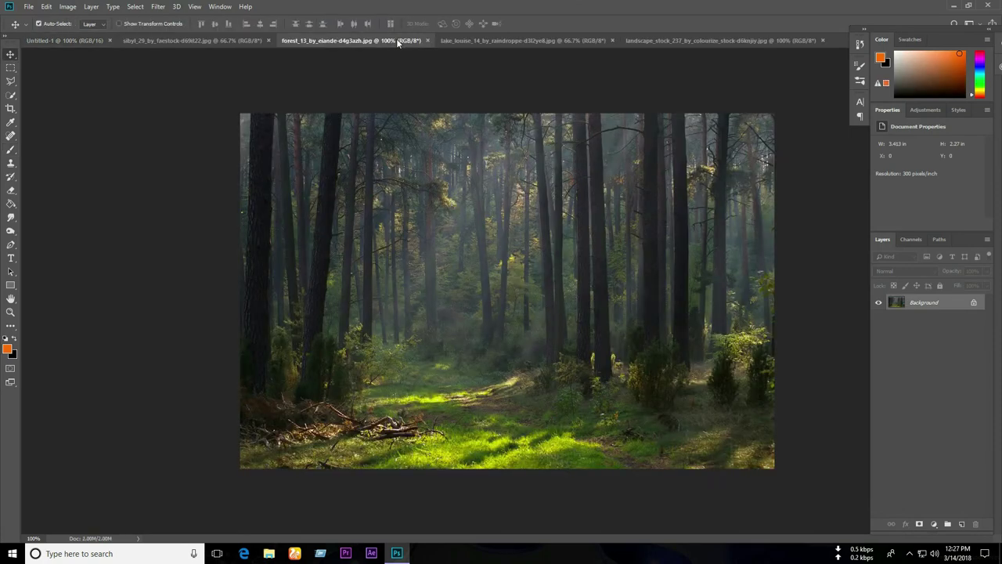
pyautogui.click(987, 241)
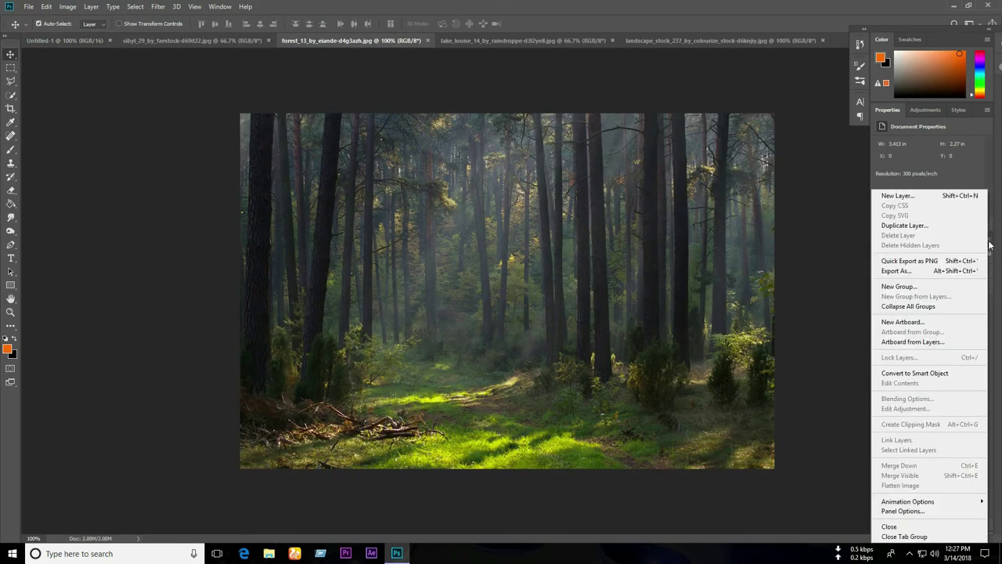
pyautogui.click(904, 374)
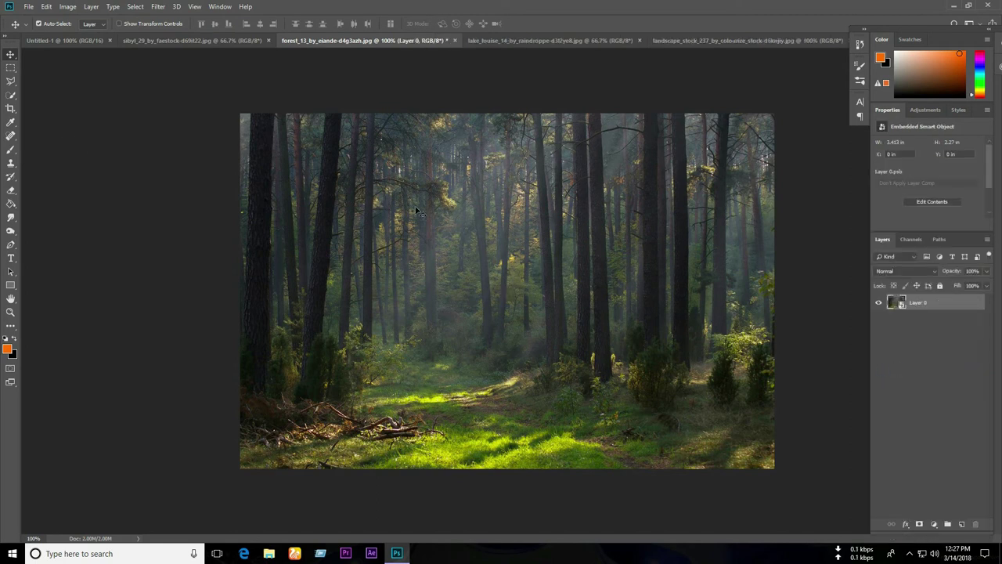
pyautogui.moveTo(417, 211); pyautogui.dragTo(195, 156)
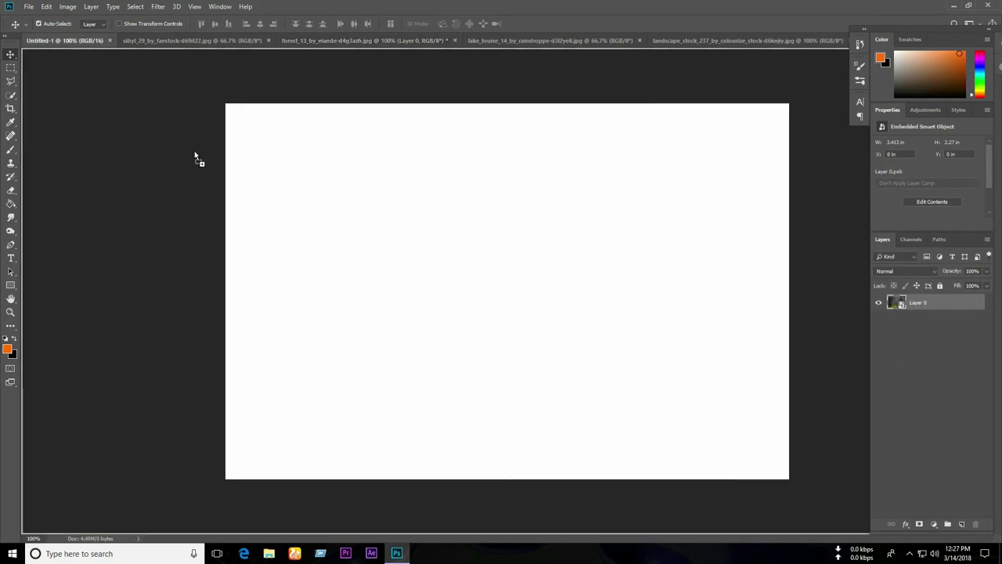
pyautogui.click(479, 211)
pyautogui.moveTo(479, 210)
pyautogui.mouseDown()
pyautogui.moveTo(583, 276)
pyautogui.moveTo(569, 254)
pyautogui.mouseUp()
# Scale the forest up to about 109.7% and position it to fill the canvas
pyautogui.hotkey('ctrl', 't')
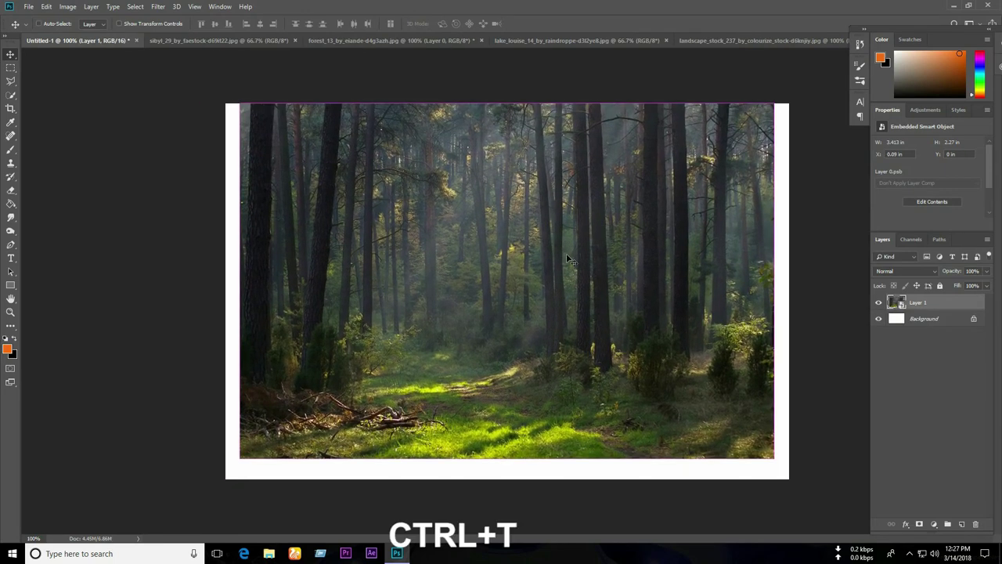
pyautogui.moveTo(768, 99); pyautogui.dragTo(815, 84)
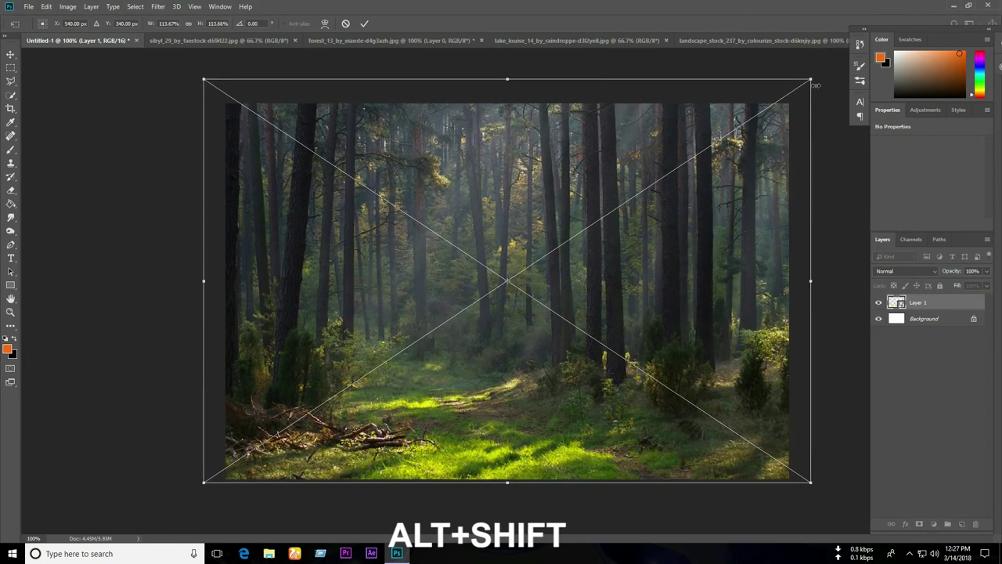
pyautogui.moveTo(682, 230); pyautogui.dragTo(705, 234)
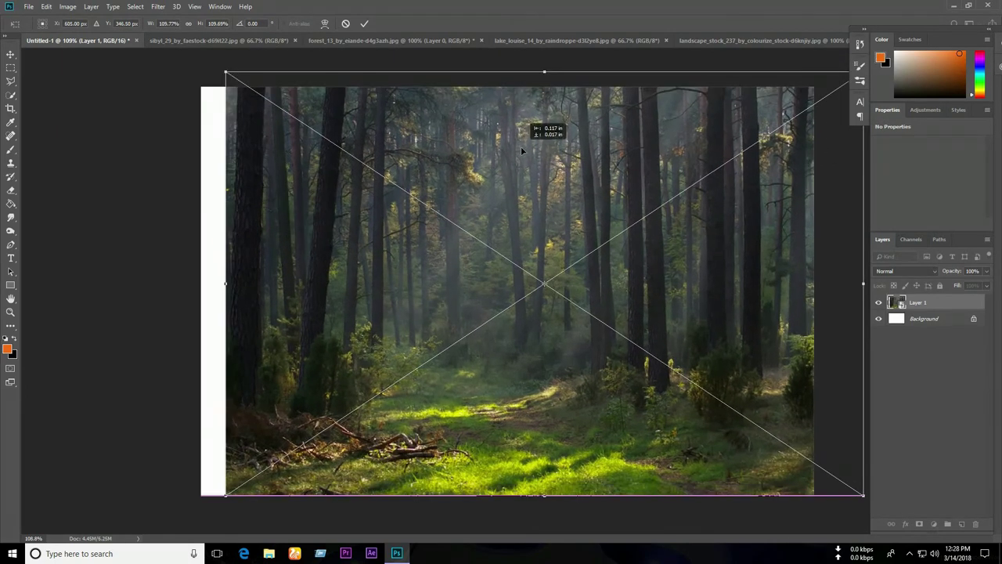
pyautogui.moveTo(515, 146); pyautogui.dragTo(524, 147)
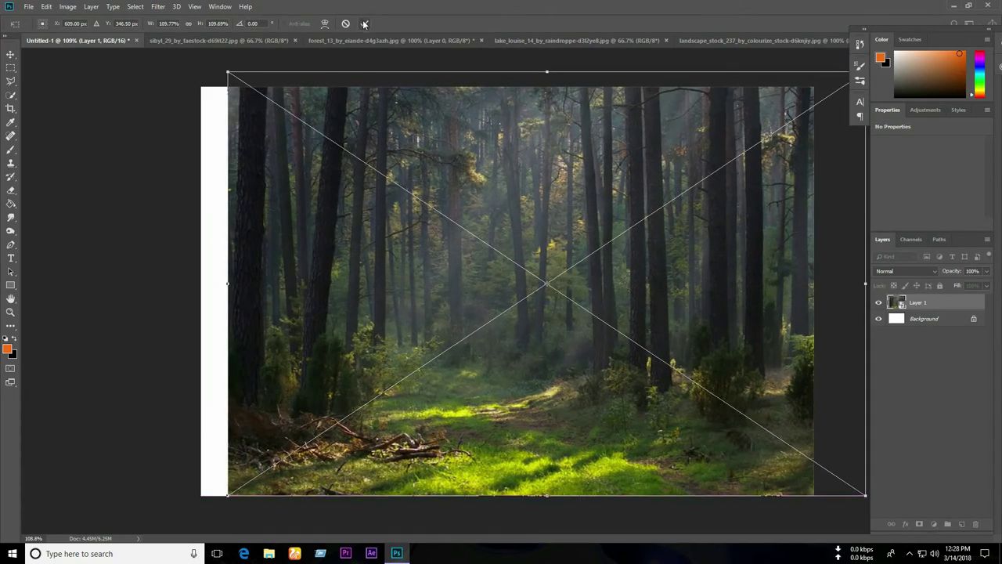
pyautogui.click(363, 23)
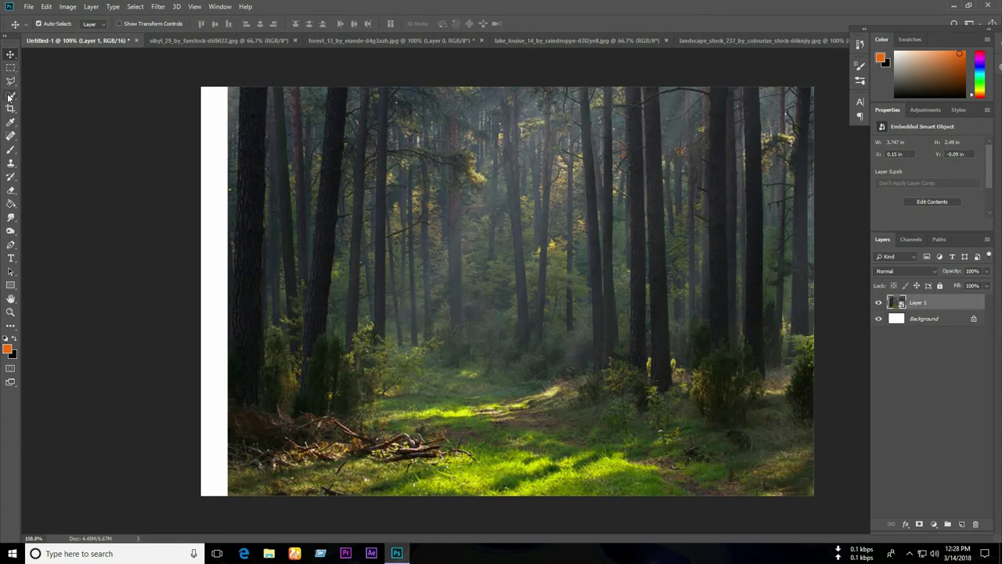
# Rasterize the forest smart object into a plain pixel layer
pyautogui.click(11, 191)
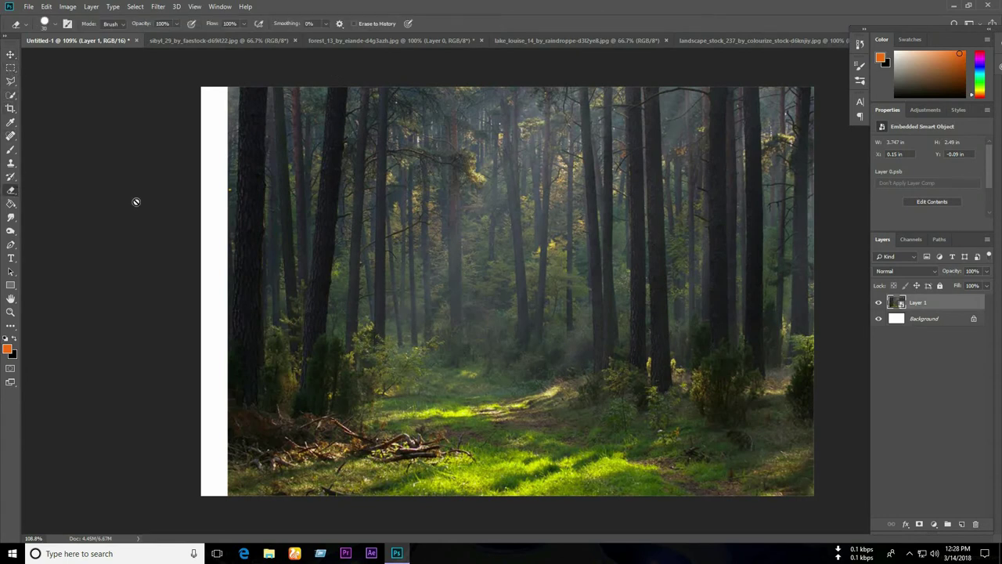
pyautogui.click(329, 214)
pyautogui.click(479, 213)
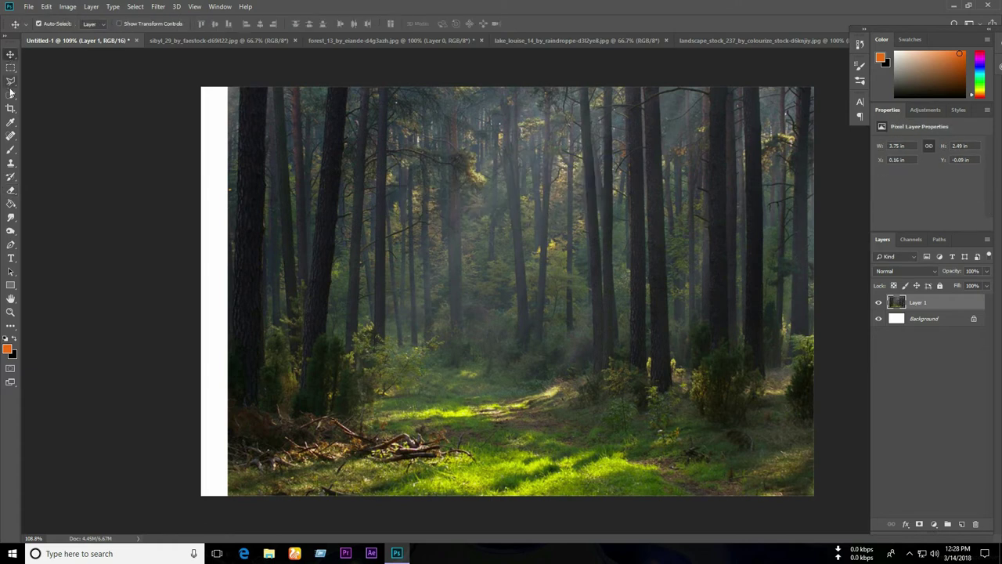
pyautogui.click(10, 68)
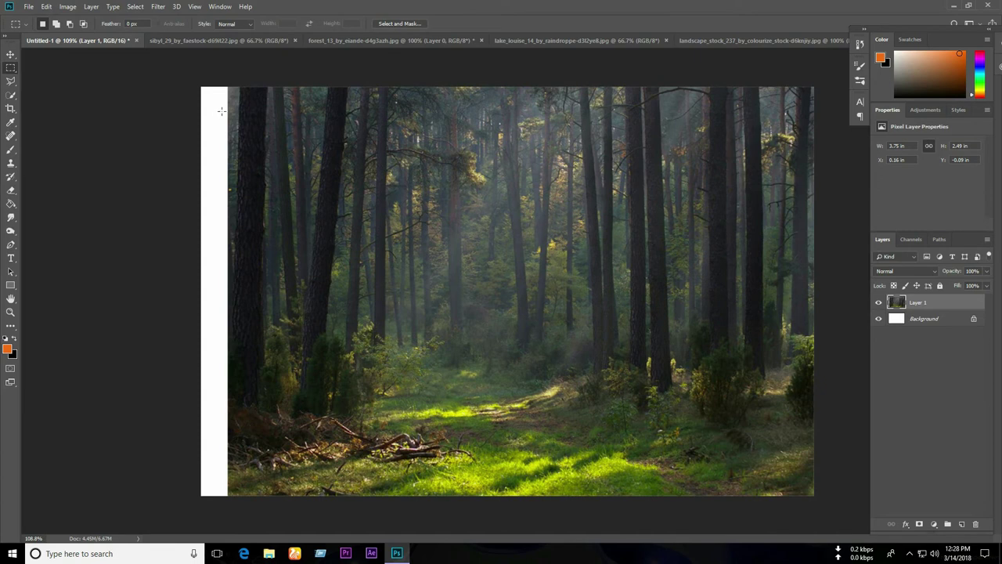
pyautogui.click(12, 54)
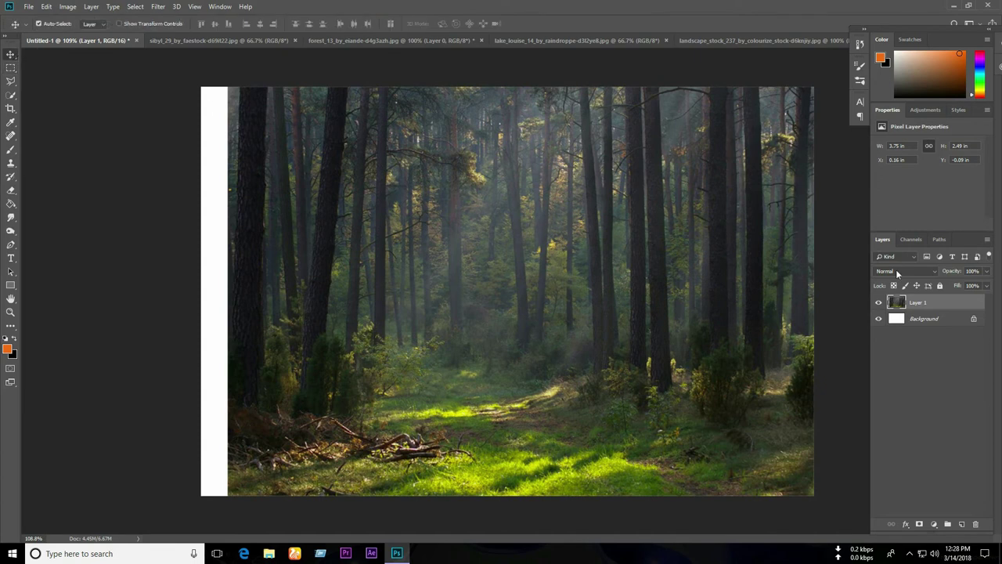
# Darken the forest with a Camera Raw Filter exposure of -0.80
pyautogui.click(159, 7)
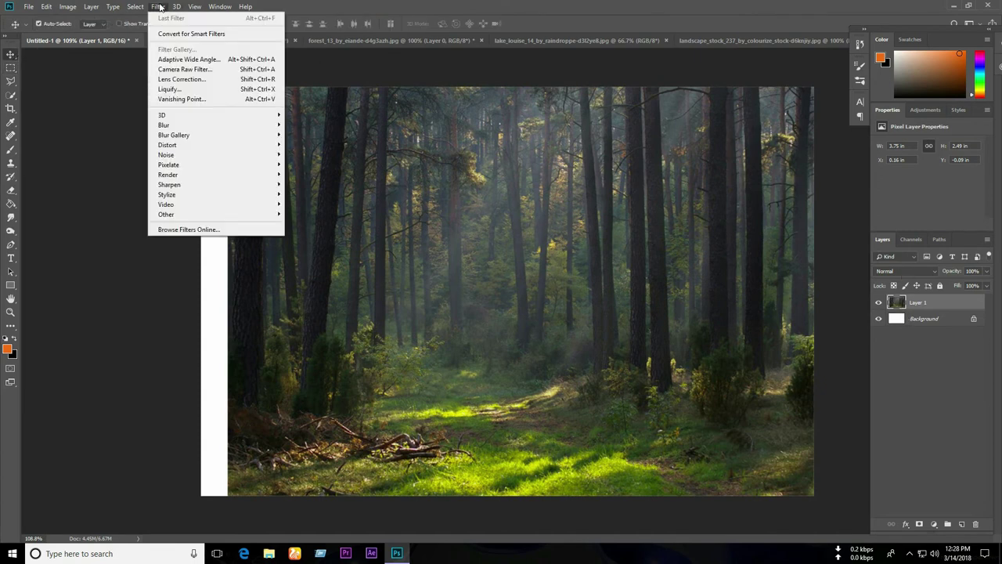
pyautogui.click(184, 71)
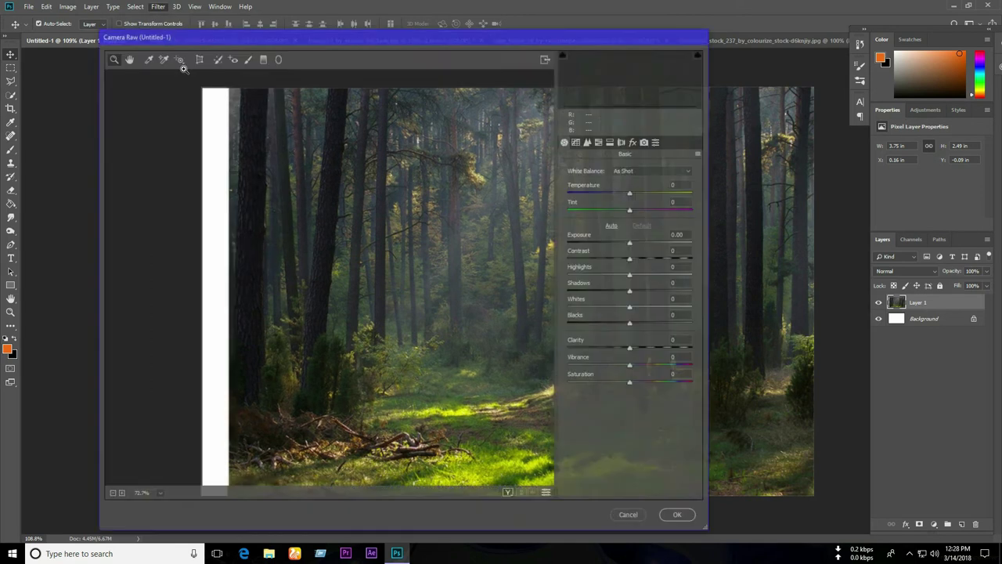
pyautogui.moveTo(630, 243)
pyautogui.mouseDown()
pyautogui.moveTo(621, 244)
pyautogui.moveTo(644, 264)
pyautogui.moveTo(645, 281)
pyautogui.moveTo(624, 282)
pyautogui.moveTo(621, 325)
pyautogui.moveTo(648, 372)
pyautogui.moveTo(635, 387)
pyautogui.moveTo(642, 369)
pyautogui.mouseUp()
pyautogui.click(679, 517)
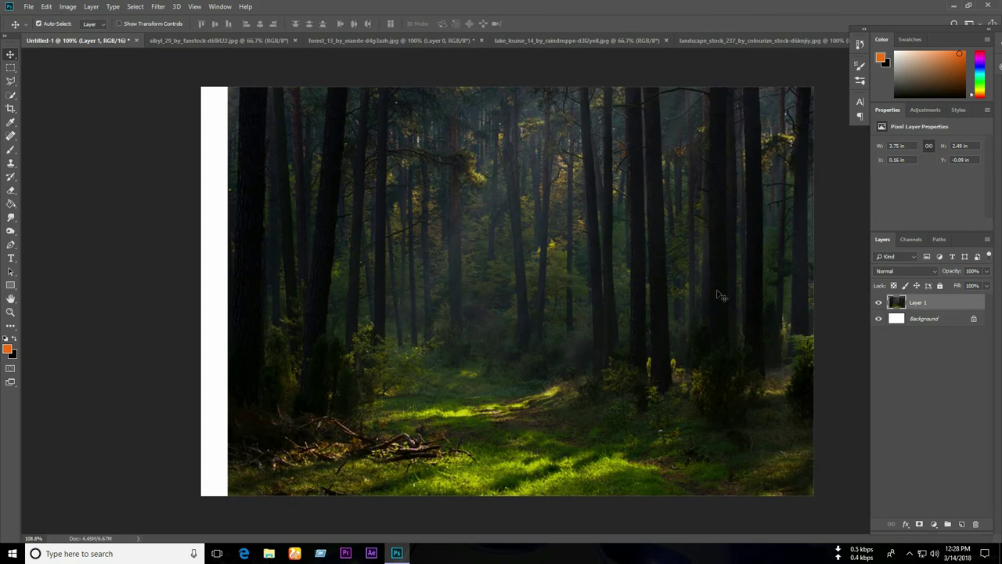
# Content-Aware Fill the white strip on the left edge with forest, then deselect
pyautogui.click(10, 68)
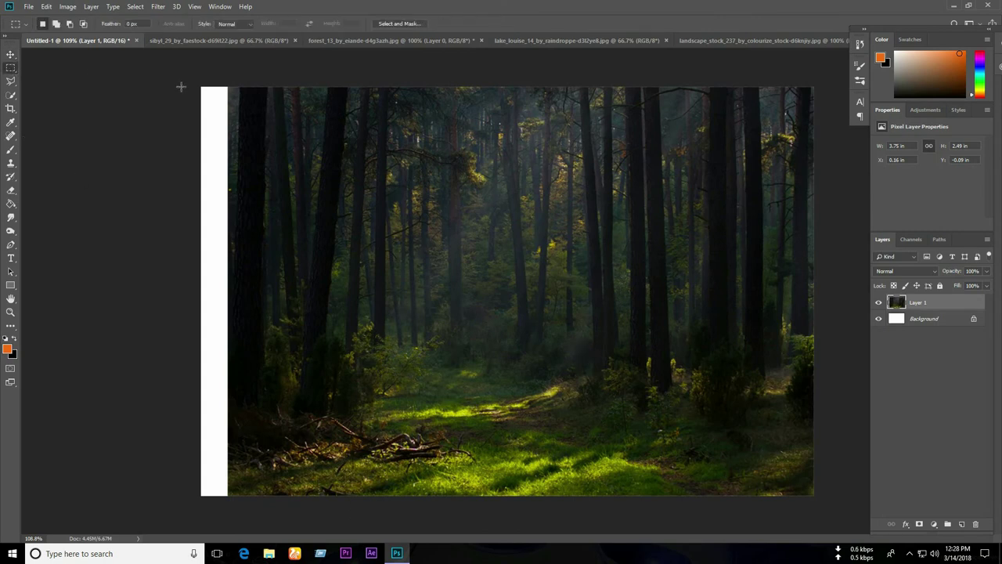
pyautogui.moveTo(200, 85)
pyautogui.mouseDown()
pyautogui.moveTo(230, 382)
pyautogui.moveTo(228, 496)
pyautogui.mouseUp()
pyautogui.click(50, 7)
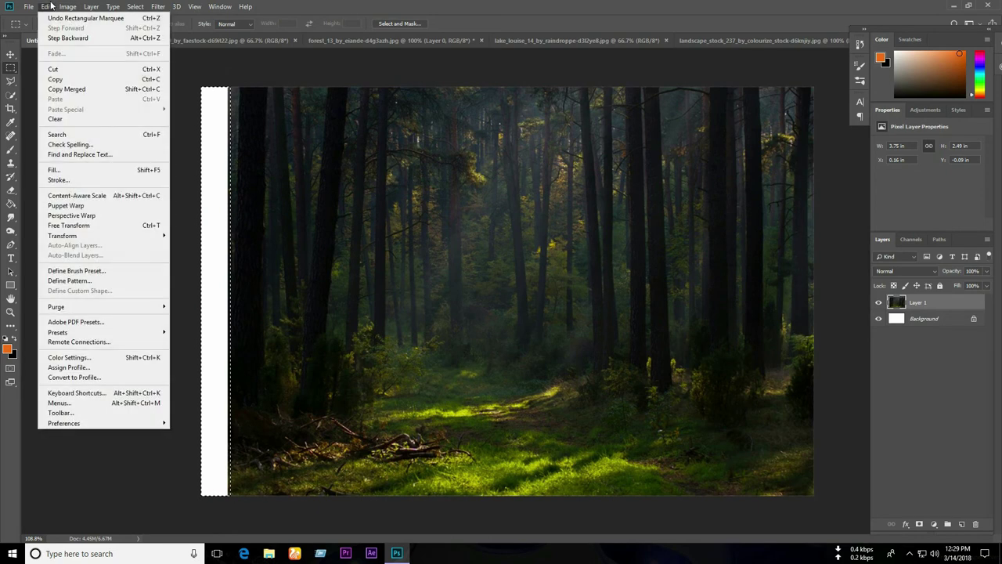
pyautogui.click(76, 171)
pyautogui.click(563, 148)
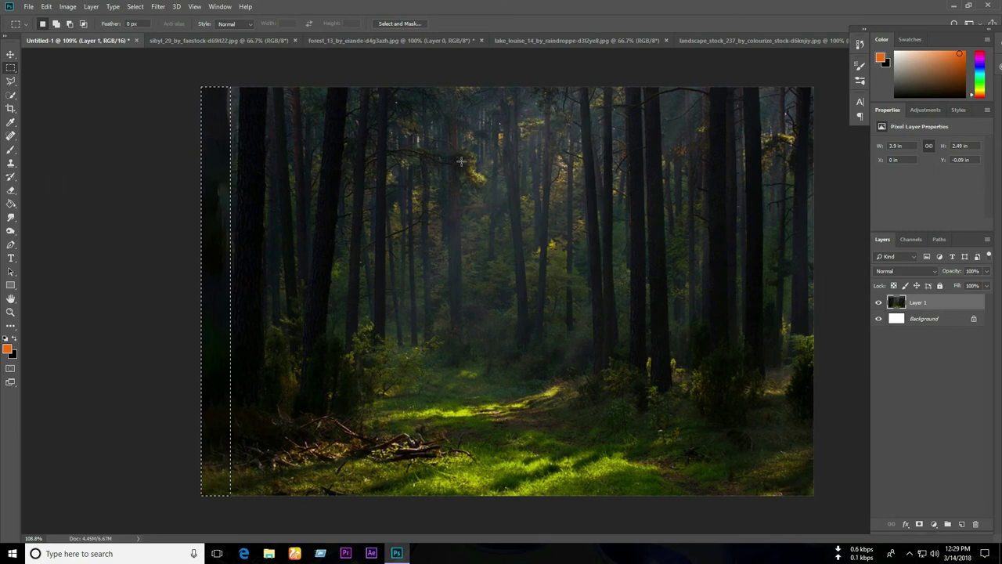
pyautogui.hotkey('ctrl', 'd')
# Close the original forest photo without saving
pyautogui.click(419, 40)
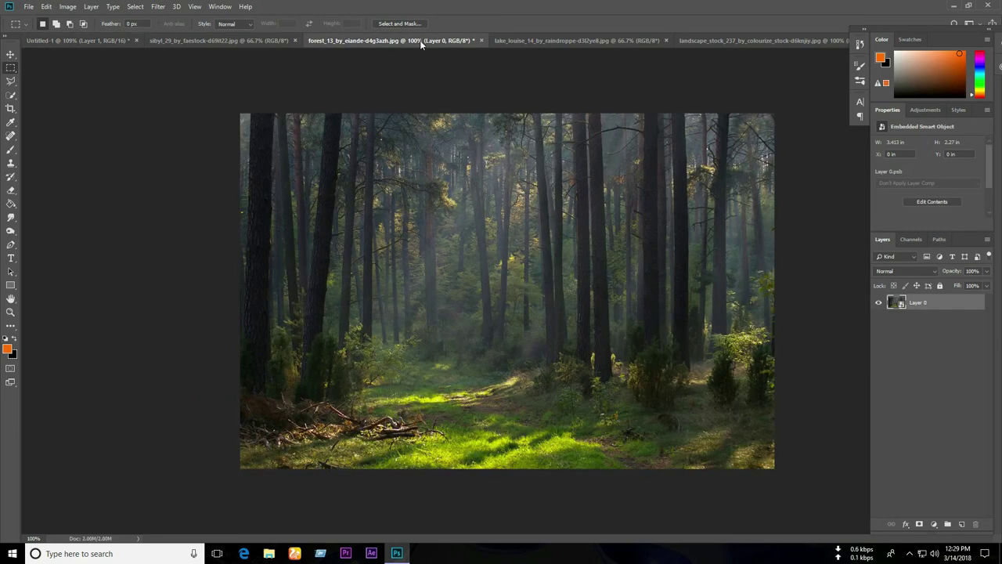
pyautogui.click(528, 40)
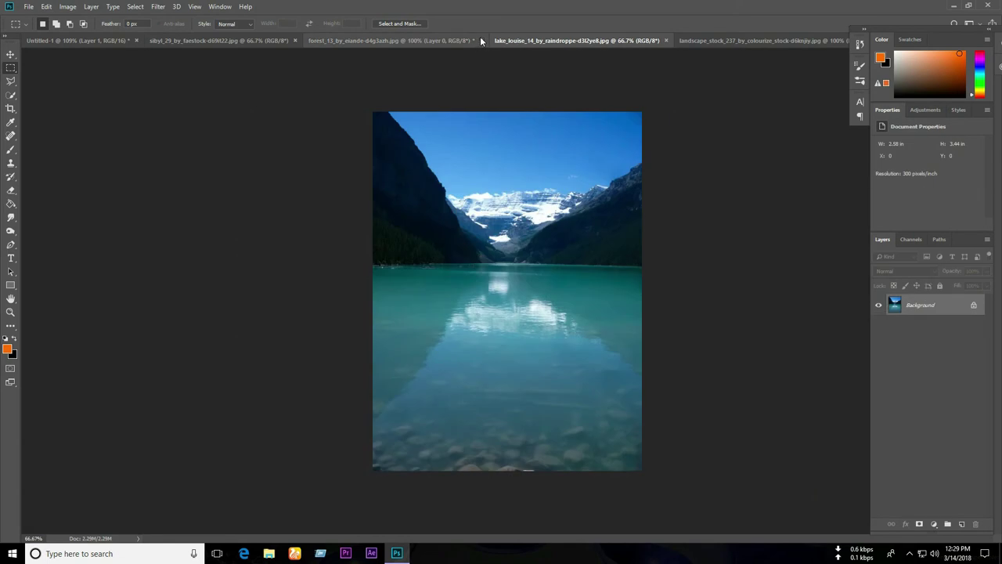
pyautogui.click(480, 40)
pyautogui.click(486, 204)
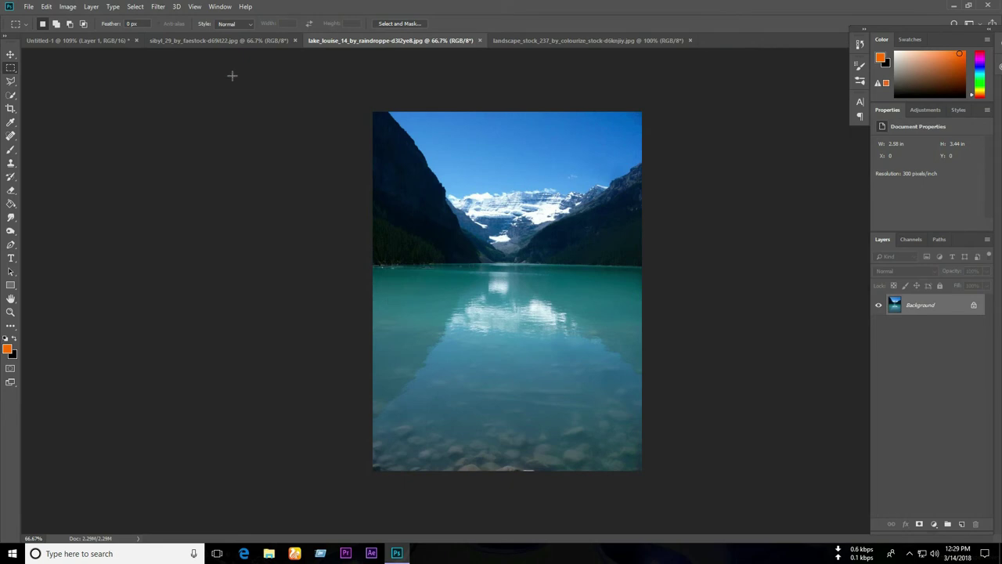
# Grade the lake photo in Camera Raw: exposure -0.65, contrast +7, clarity +3
pyautogui.click(159, 7)
pyautogui.click(180, 67)
pyautogui.moveTo(631, 245); pyautogui.dragTo(622, 244)
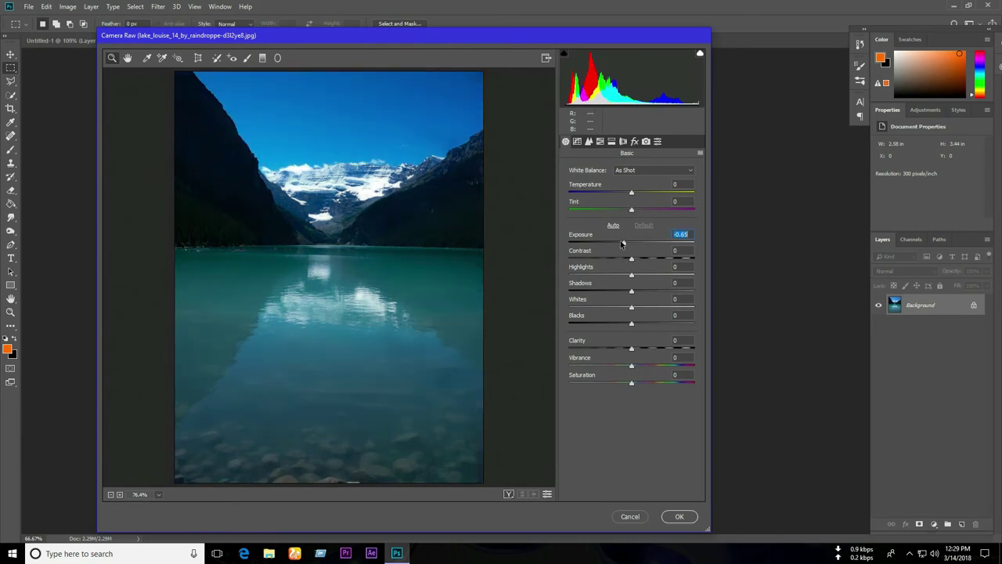
pyautogui.moveTo(631, 259); pyautogui.dragTo(635, 259)
pyautogui.moveTo(637, 344); pyautogui.dragTo(636, 351)
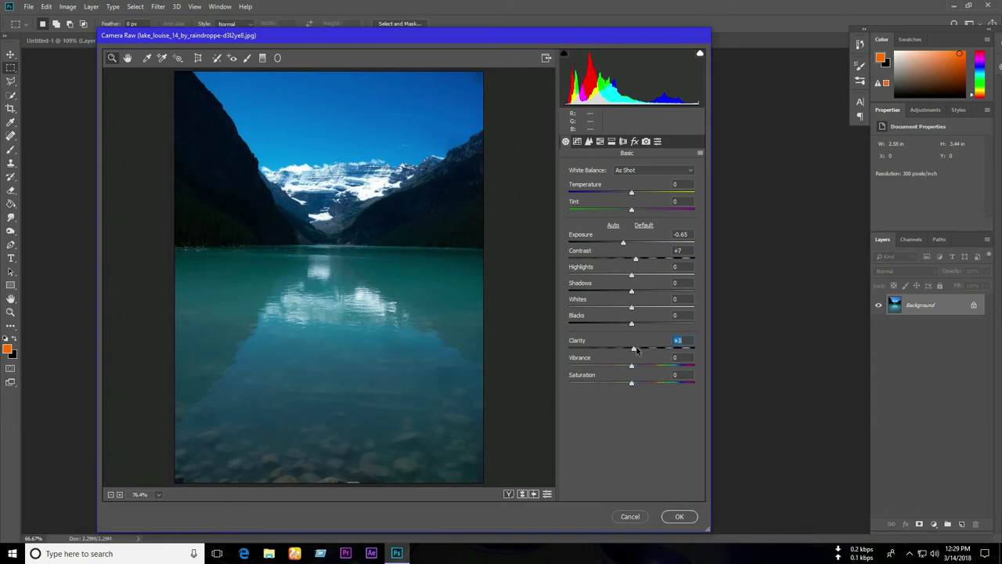
pyautogui.click(678, 517)
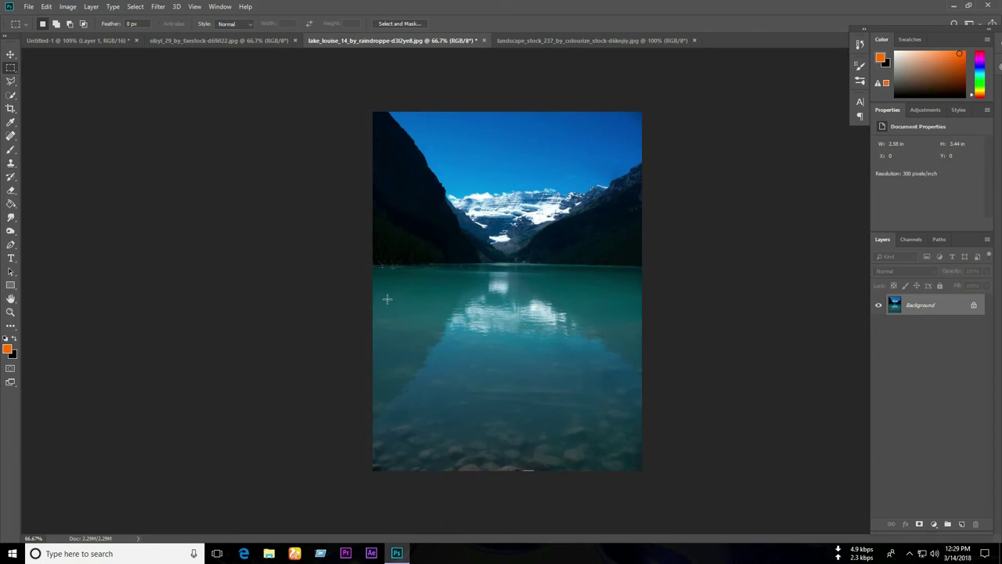
# Select the lower lake water and move it into Untitled-1 as Layer 2
pyautogui.moveTo(373, 288); pyautogui.dragTo(668, 496)
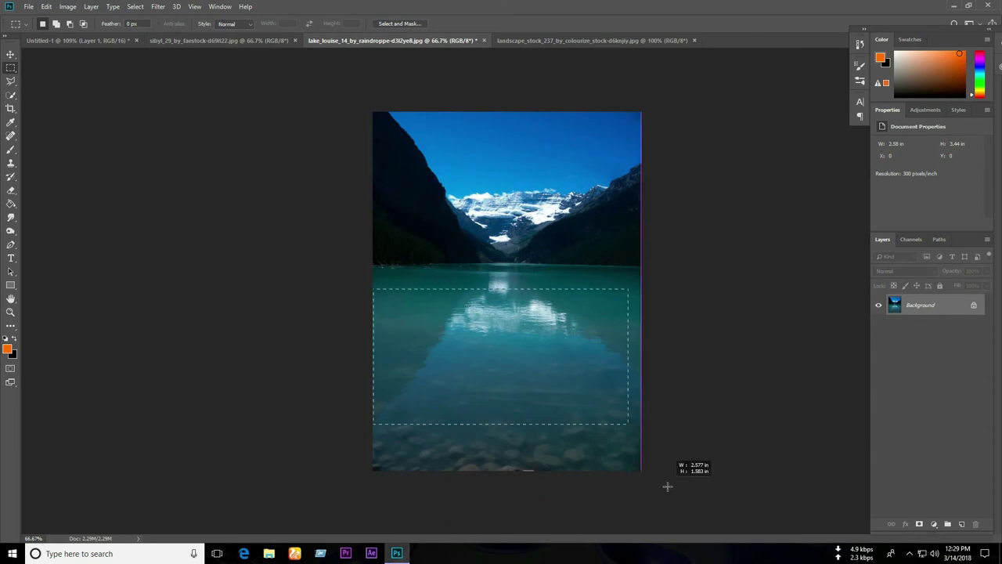
pyautogui.click(11, 54)
pyautogui.moveTo(483, 357)
pyautogui.mouseDown()
pyautogui.moveTo(125, 105)
pyautogui.moveTo(496, 371)
pyautogui.moveTo(520, 317)
pyautogui.moveTo(530, 370)
pyautogui.mouseUp()
# Stretch the water strip to the full canvas width and shorten its height
pyautogui.hotkey('ctrl', 't')
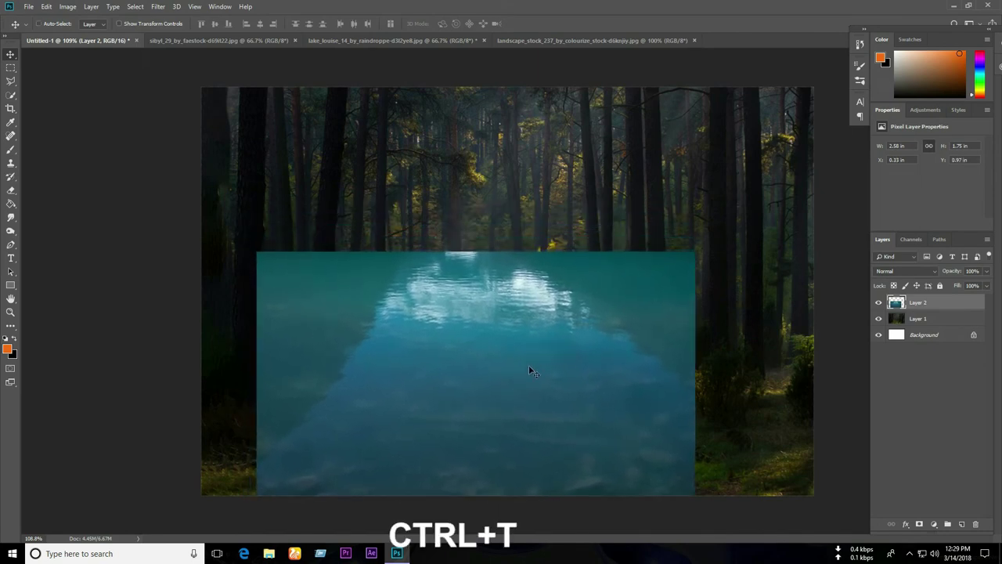
pyautogui.moveTo(697, 401); pyautogui.dragTo(821, 409)
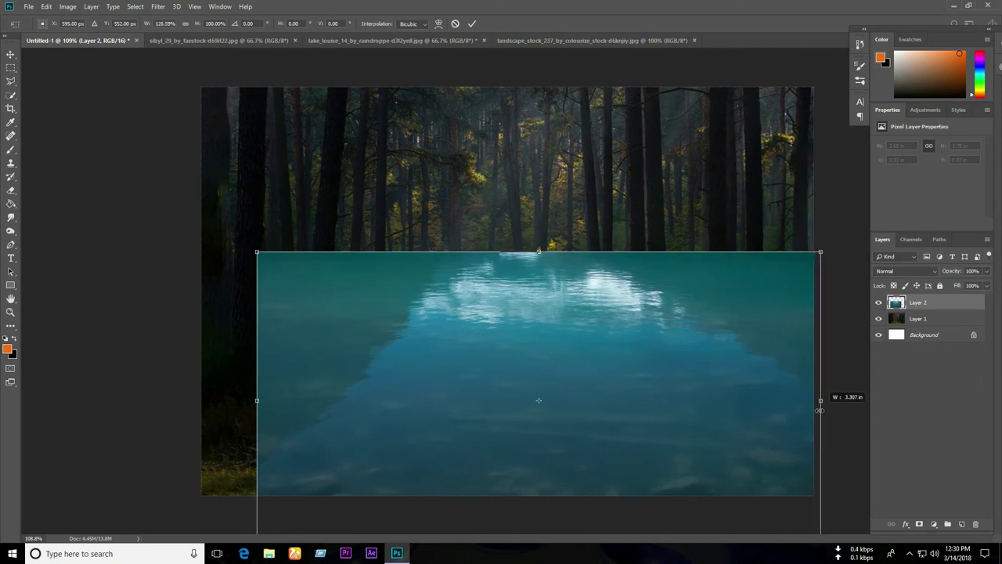
pyautogui.moveTo(822, 409); pyautogui.dragTo(815, 409)
pyautogui.moveTo(259, 401); pyautogui.dragTo(202, 400)
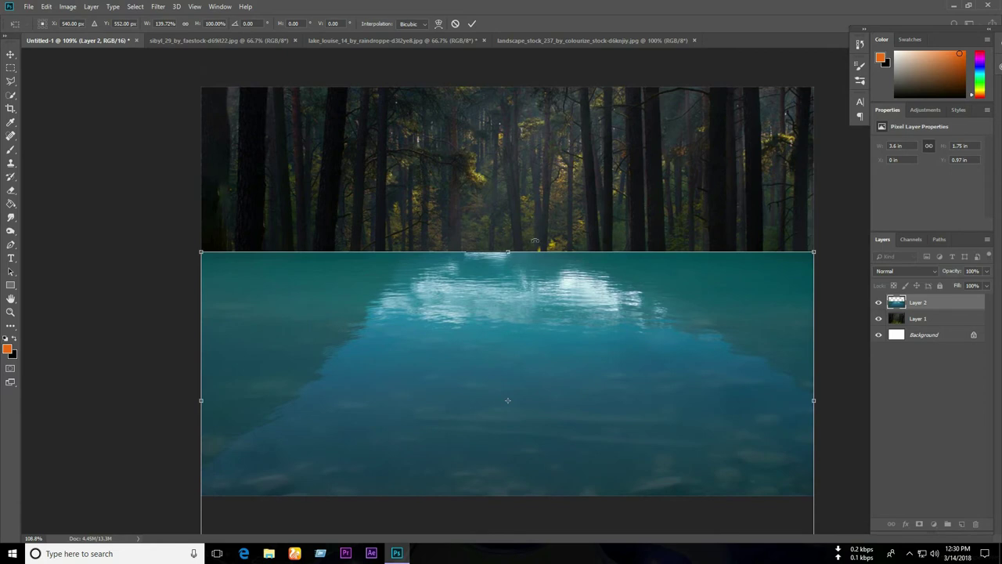
pyautogui.moveTo(505, 252); pyautogui.dragTo(496, 277)
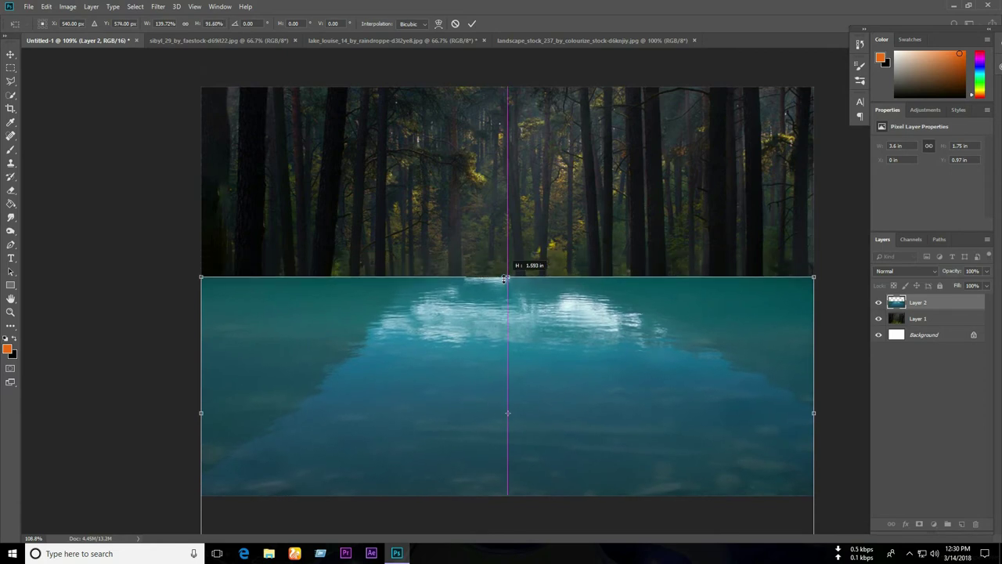
pyautogui.click(472, 23)
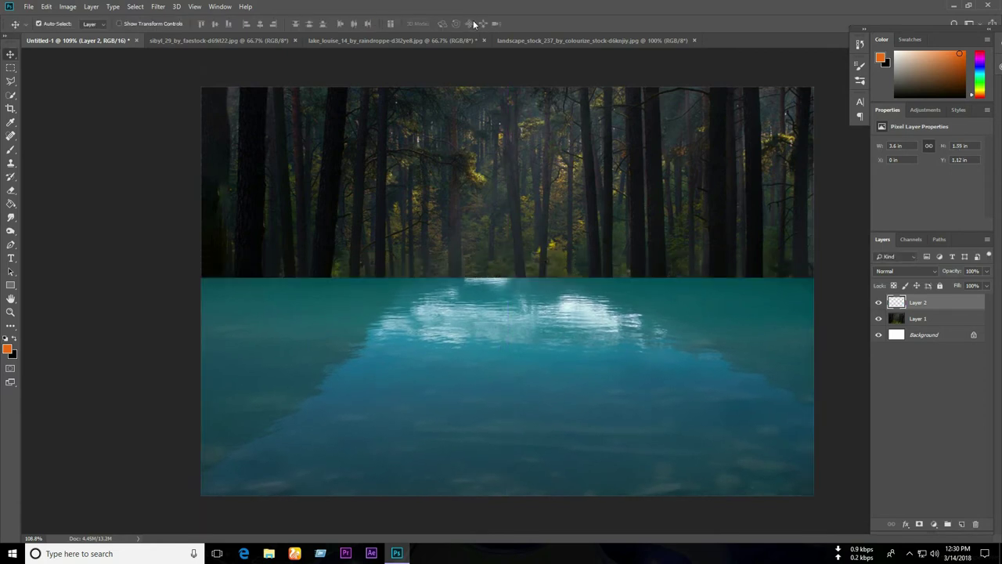
# Add a mask to Layer 2 and paint black to hide the water's upper and right edges
pyautogui.click(919, 523)
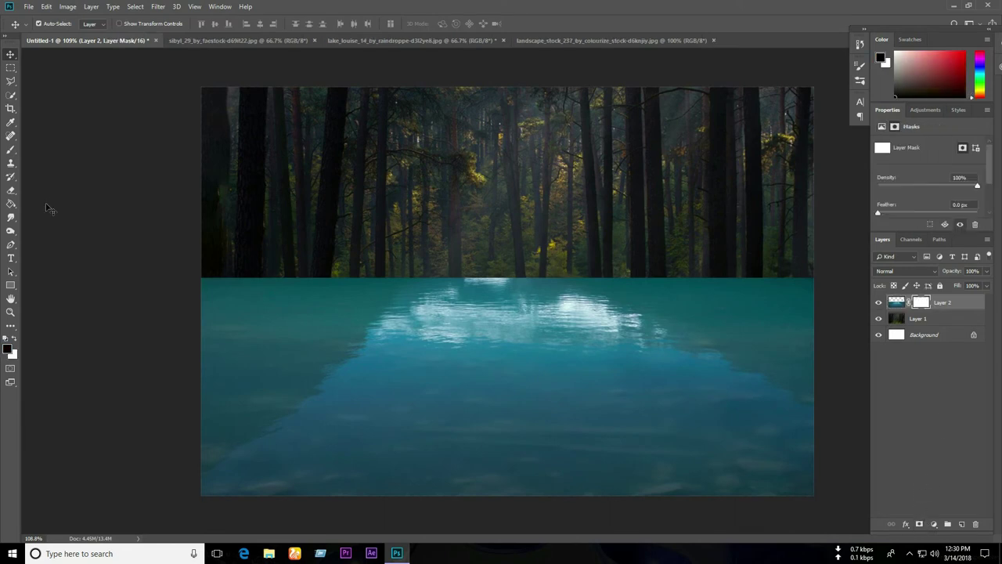
pyautogui.click(13, 149)
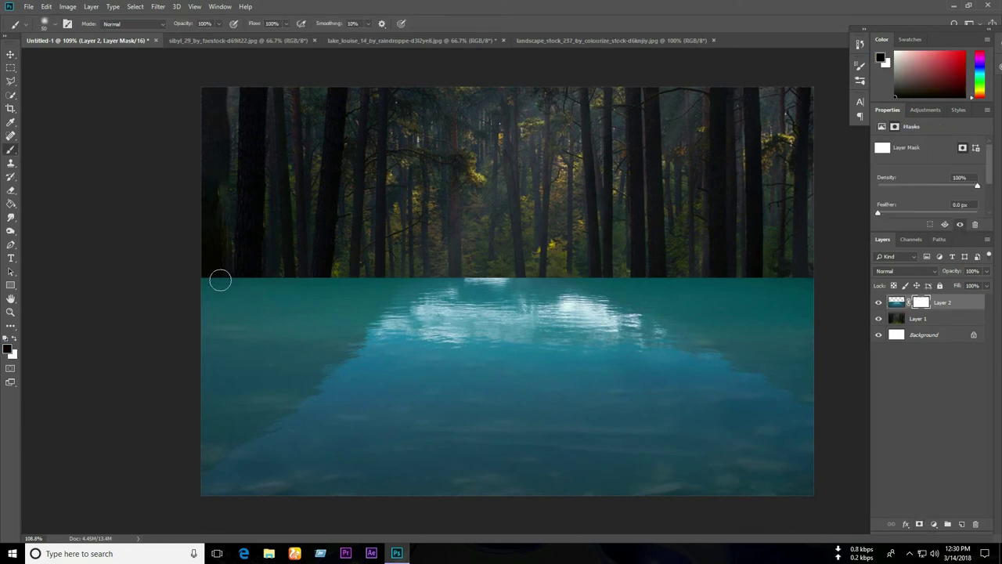
pyautogui.moveTo(221, 280)
pyautogui.mouseDown()
pyautogui.moveTo(302, 268)
pyautogui.moveTo(242, 259)
pyautogui.moveTo(243, 338)
pyautogui.moveTo(386, 263)
pyautogui.moveTo(425, 273)
pyautogui.moveTo(329, 290)
pyautogui.moveTo(413, 306)
pyautogui.moveTo(600, 298)
pyautogui.moveTo(477, 308)
pyautogui.moveTo(649, 297)
pyautogui.moveTo(679, 332)
pyautogui.moveTo(838, 316)
pyautogui.moveTo(597, 318)
pyautogui.moveTo(710, 326)
pyautogui.moveTo(774, 357)
pyautogui.moveTo(658, 339)
pyautogui.moveTo(774, 365)
pyautogui.moveTo(804, 401)
pyautogui.moveTo(624, 339)
pyautogui.moveTo(861, 432)
pyautogui.mouseUp()
pyautogui.moveTo(338, 357)
pyautogui.mouseDown()
pyautogui.moveTo(213, 387)
pyautogui.moveTo(371, 340)
pyautogui.moveTo(550, 334)
pyautogui.moveTo(566, 347)
pyautogui.moveTo(302, 350)
pyautogui.moveTo(257, 389)
pyautogui.mouseUp()
pyautogui.moveTo(586, 358); pyautogui.dragTo(582, 342)
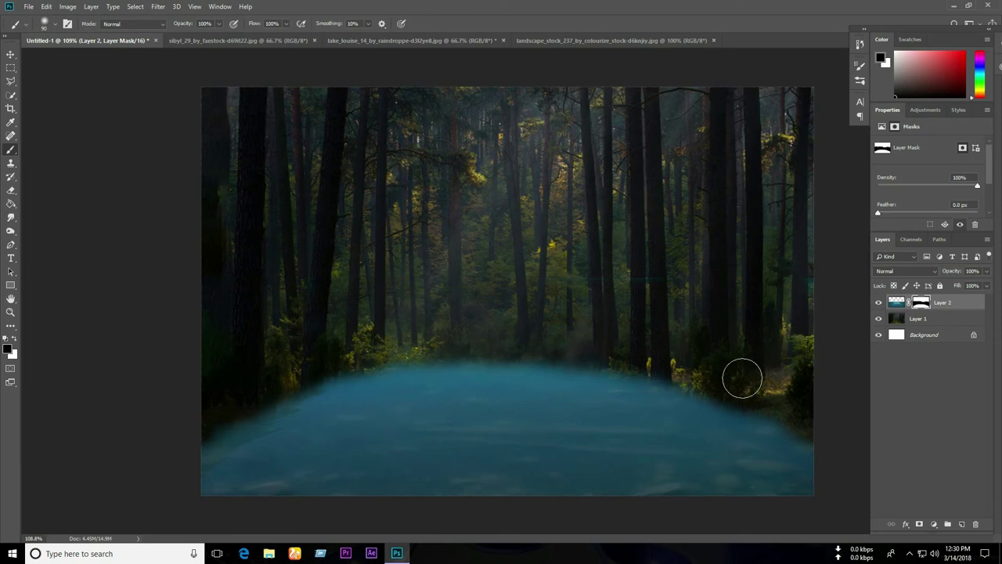
pyautogui.moveTo(767, 407); pyautogui.dragTo(819, 459)
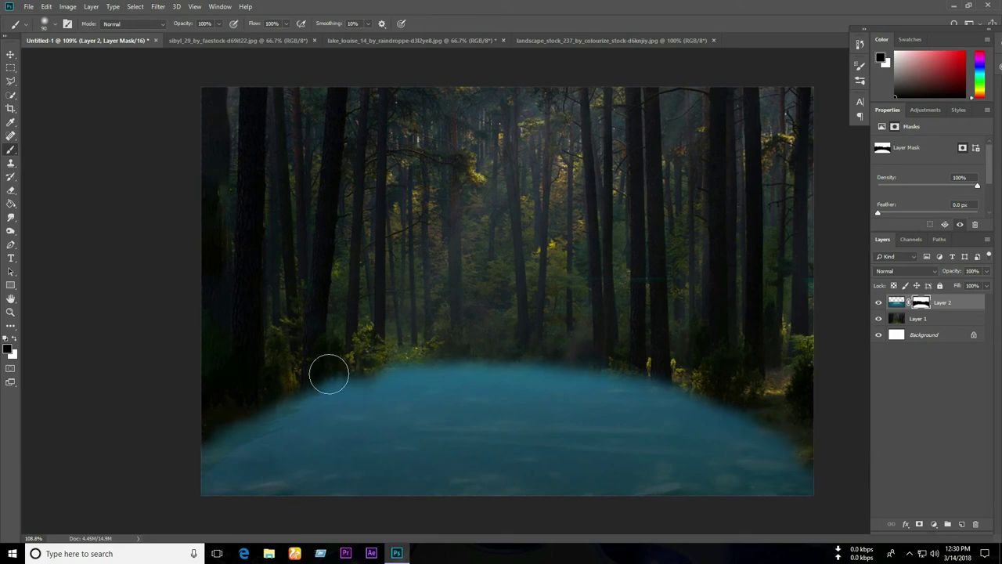
# Paint away more water along the left shoreline, right edge and far edge
pyautogui.moveTo(313, 382)
pyautogui.mouseDown()
pyautogui.moveTo(201, 423)
pyautogui.moveTo(392, 352)
pyautogui.moveTo(369, 362)
pyautogui.mouseUp()
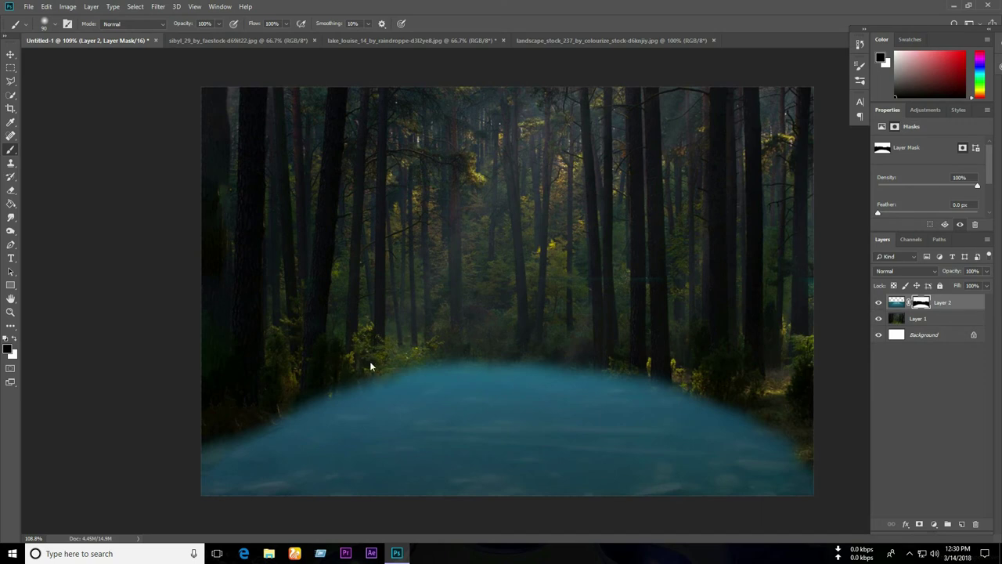
pyautogui.moveTo(801, 414)
pyautogui.mouseDown()
pyautogui.moveTo(814, 434)
pyautogui.moveTo(786, 410)
pyautogui.moveTo(702, 385)
pyautogui.mouseUp()
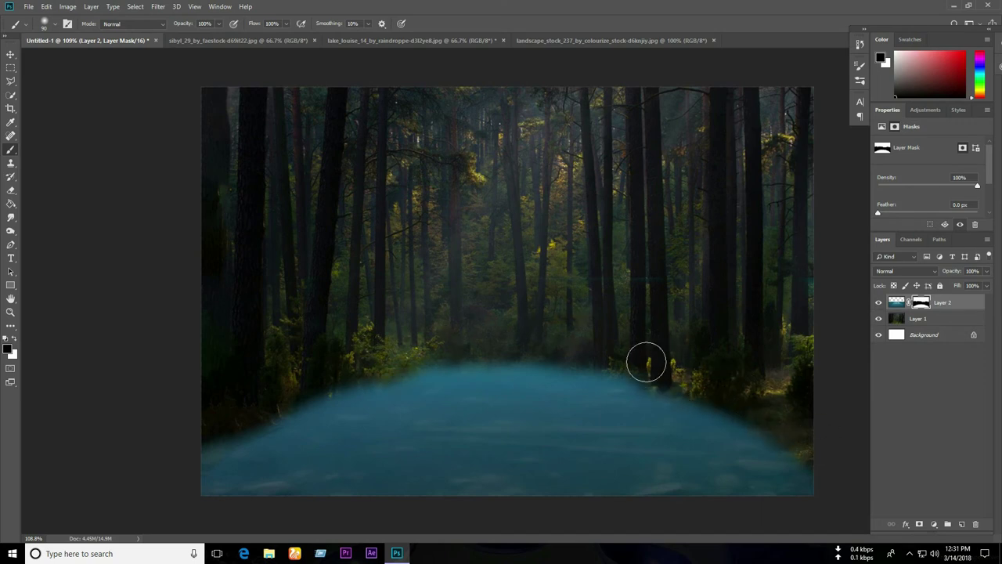
pyautogui.moveTo(347, 376); pyautogui.dragTo(291, 403)
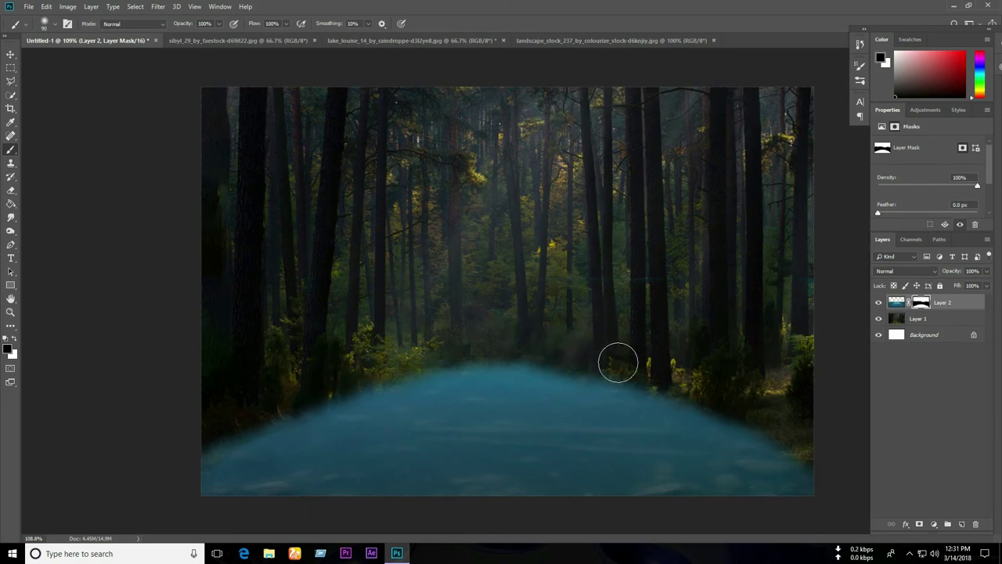
pyautogui.moveTo(510, 343); pyautogui.dragTo(432, 355)
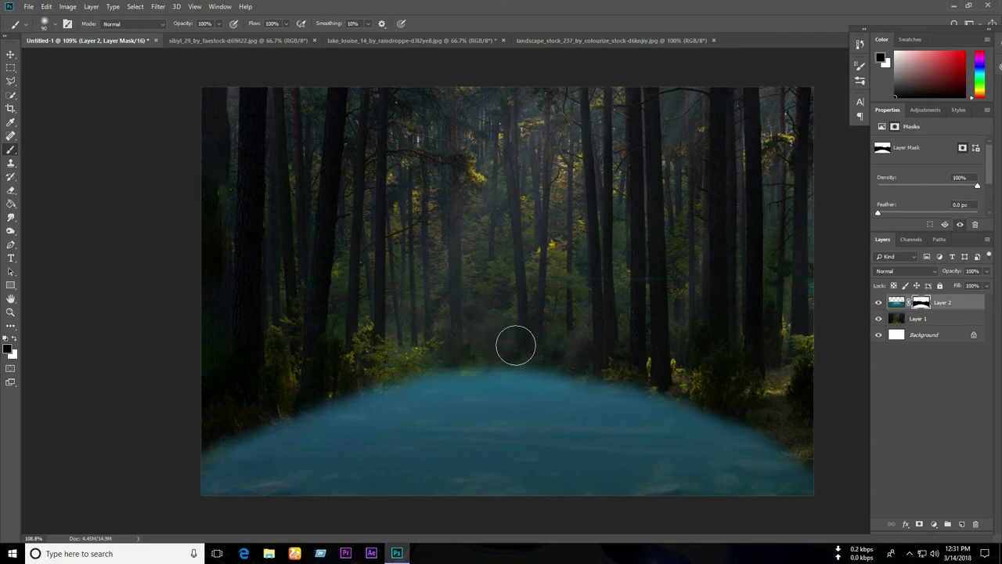
pyautogui.click(897, 320)
pyautogui.click(160, 7)
pyautogui.moveTo(215, 125)
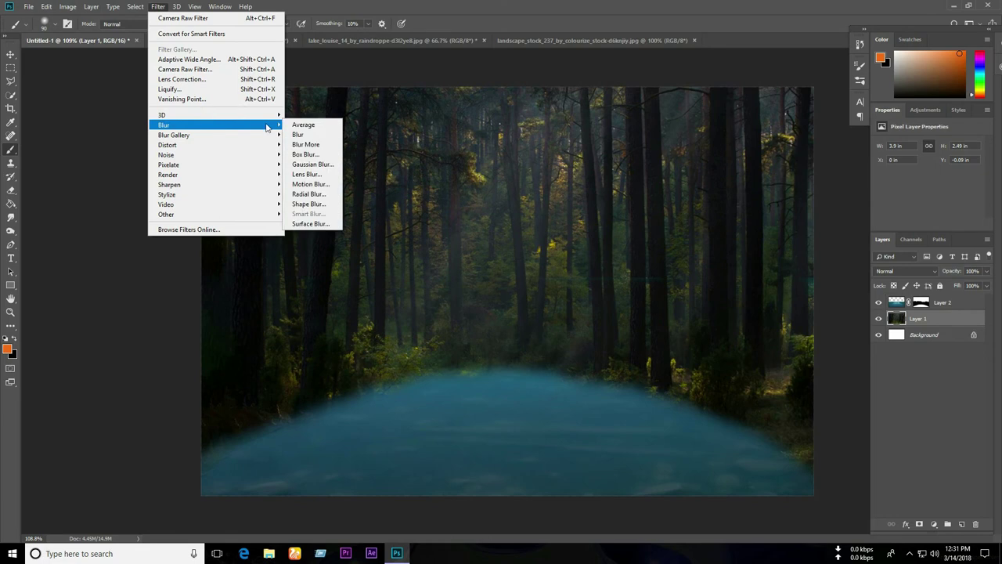
# Blur the forest layer with a 5.2-pixel Gaussian Blur and nudge it slightly
pyautogui.click(310, 164)
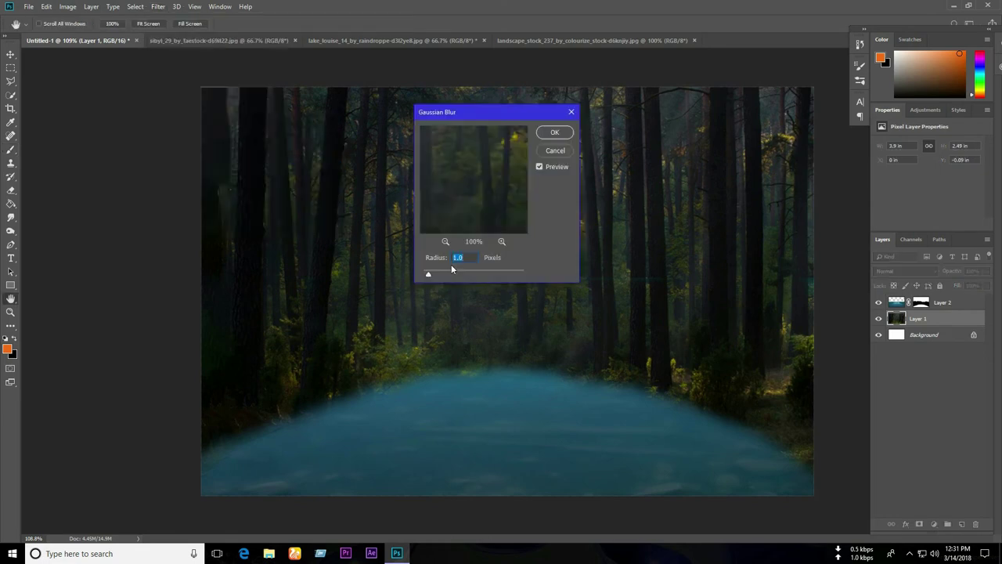
pyautogui.moveTo(433, 276); pyautogui.dragTo(448, 279)
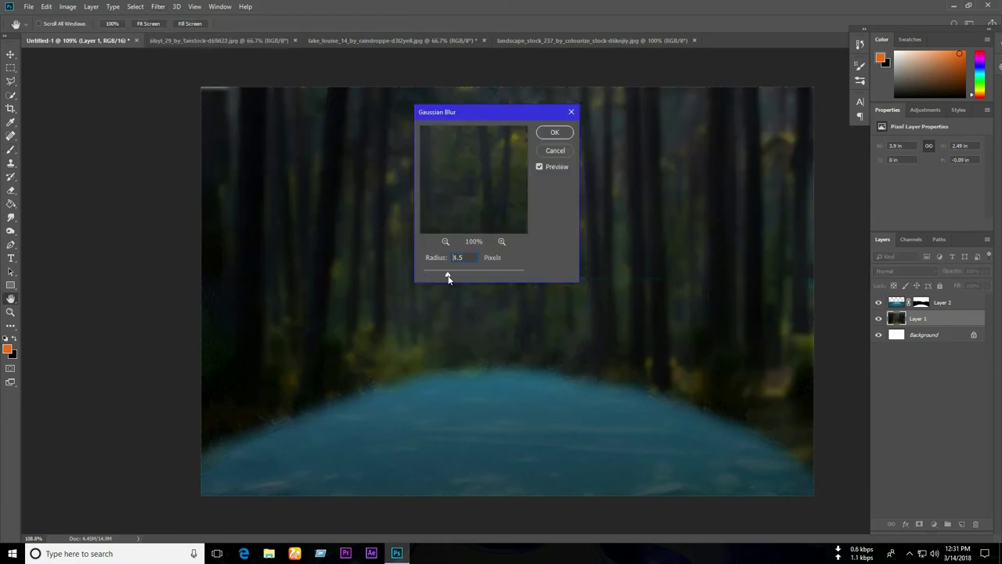
pyautogui.click(554, 133)
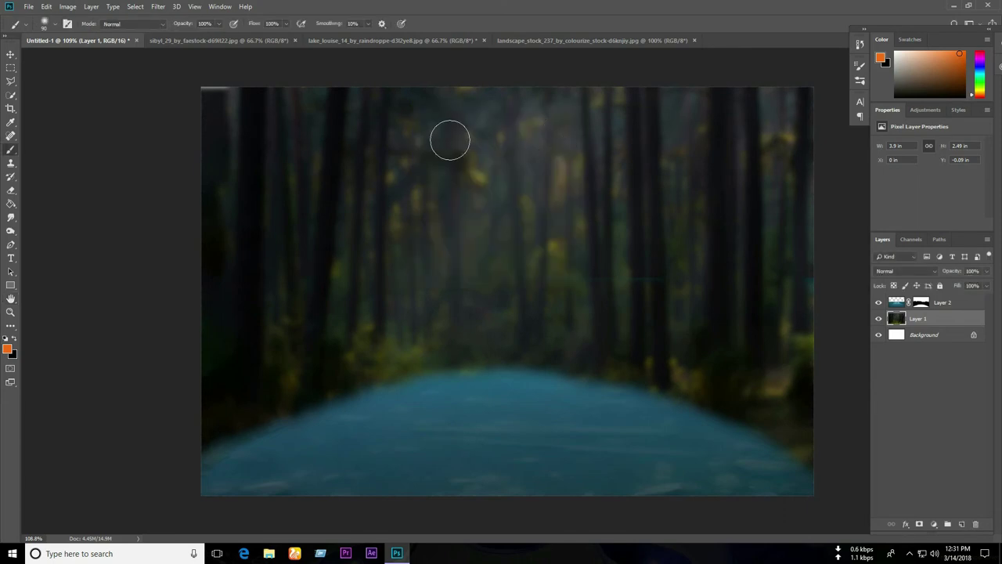
pyautogui.click(12, 56)
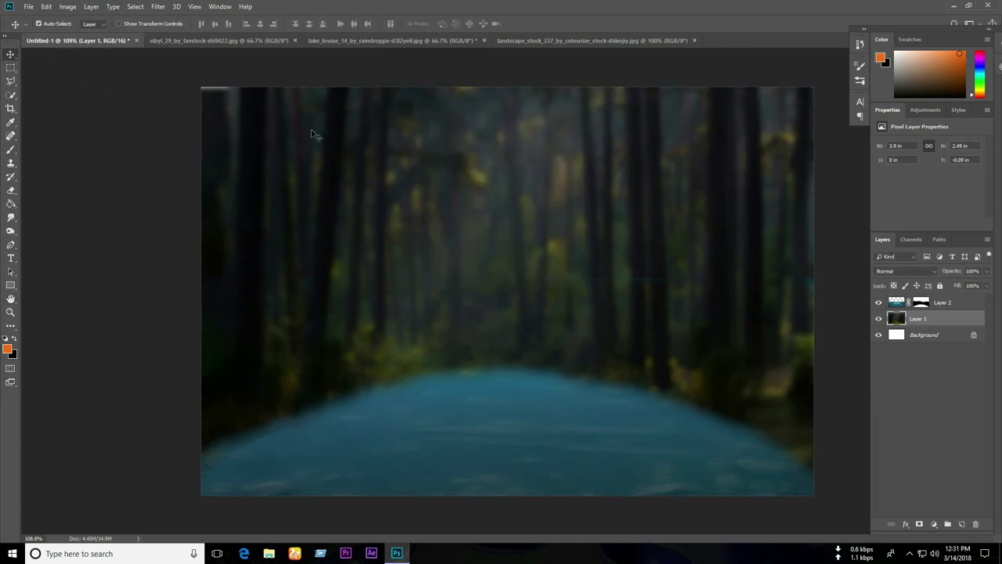
pyautogui.moveTo(313, 139); pyautogui.dragTo(312, 132)
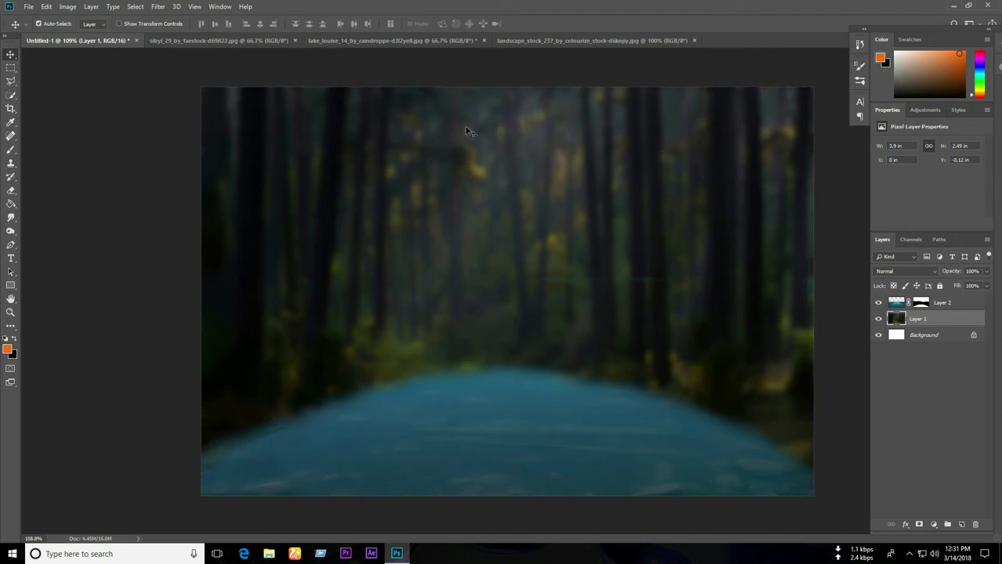
pyautogui.click(900, 302)
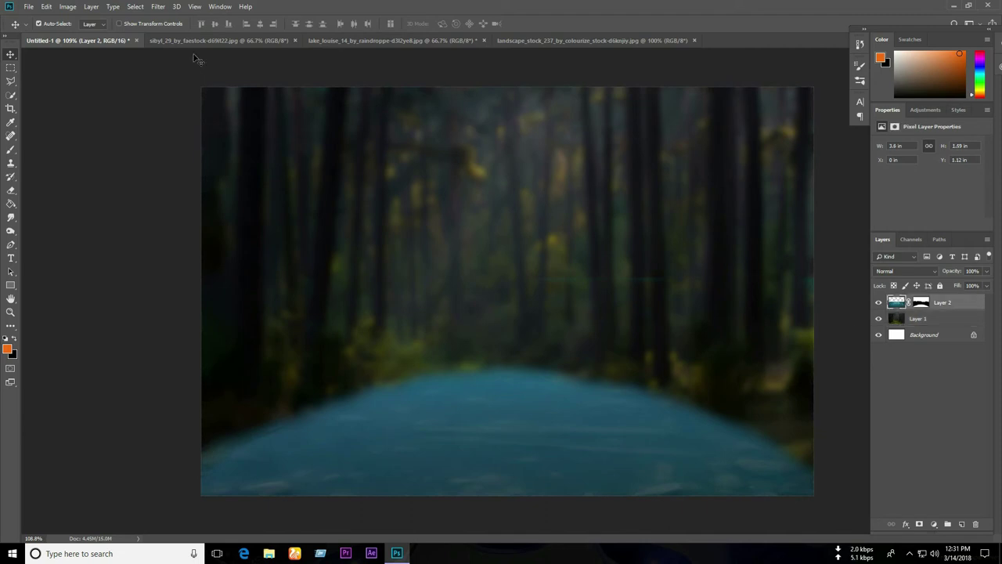
# Brighten the water layer with about +0.40 Camera Raw exposure
pyautogui.click(158, 7)
pyautogui.click(180, 72)
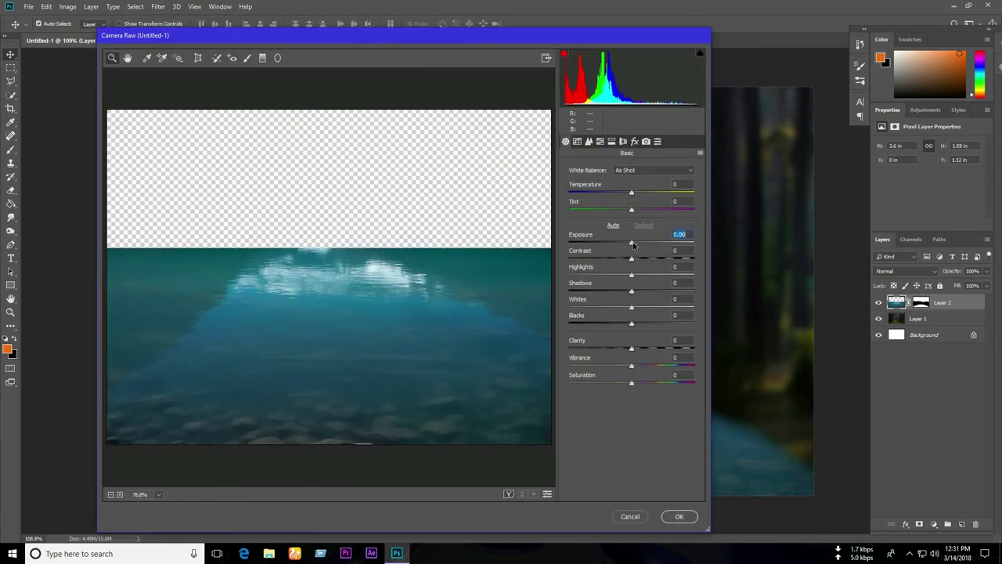
pyautogui.moveTo(632, 245); pyautogui.dragTo(635, 246)
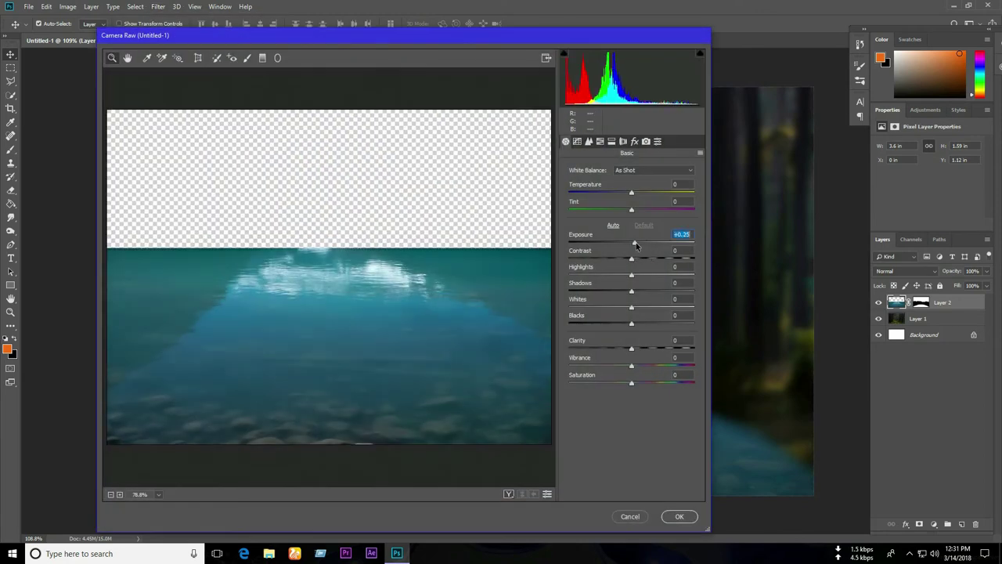
pyautogui.click(672, 513)
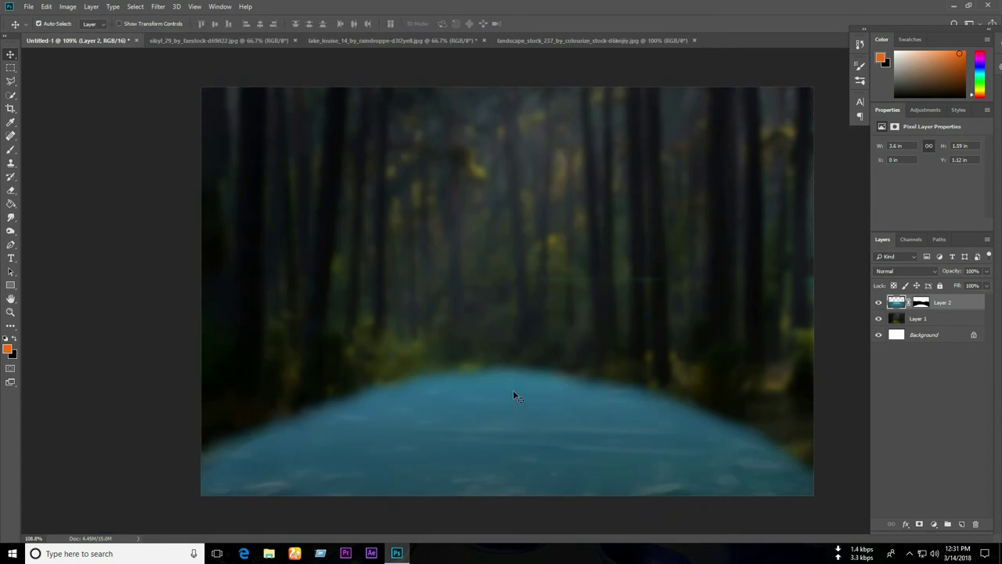
pyautogui.click(924, 304)
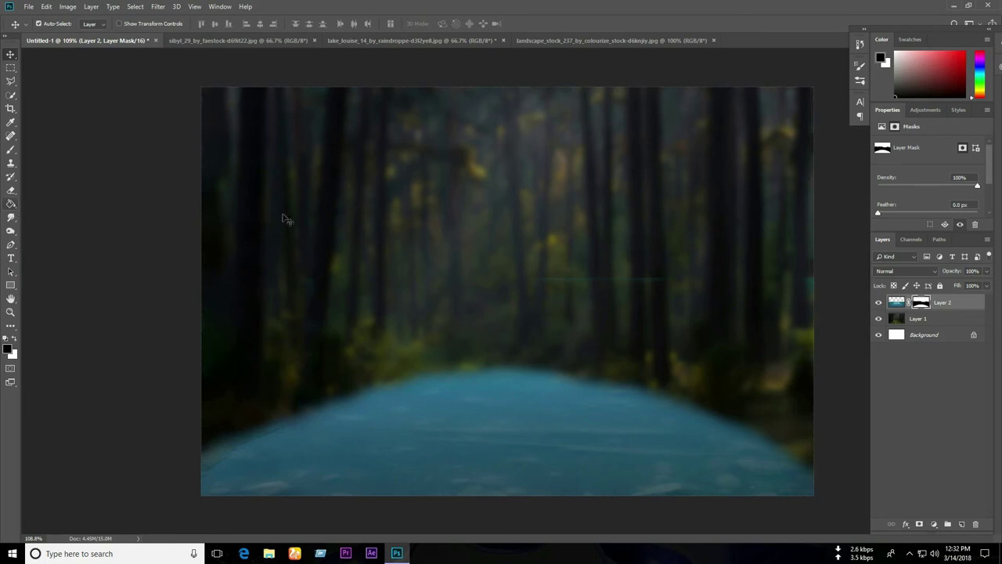
# Paint black on the water mask to lower the lake's far edge
pyautogui.click(921, 356)
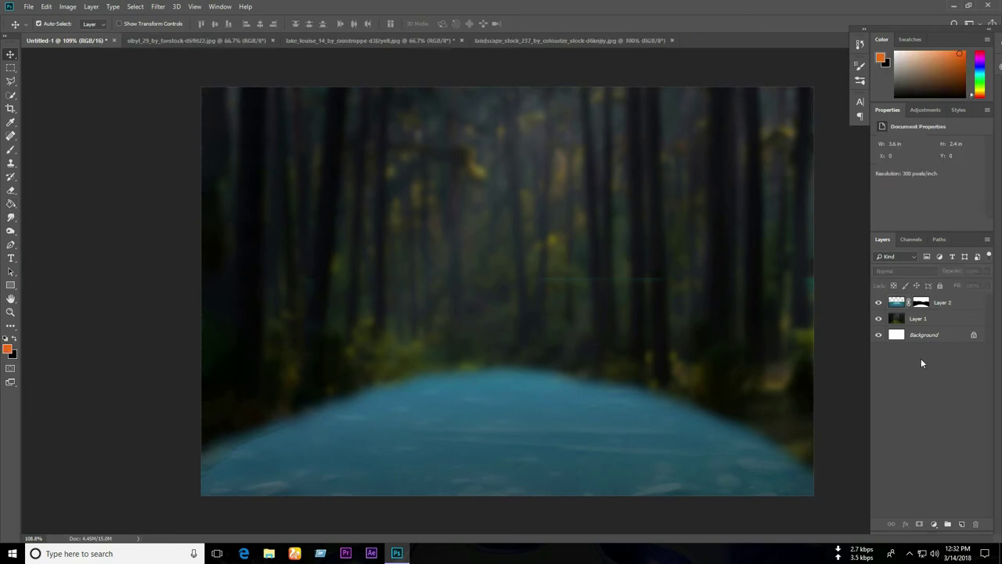
pyautogui.click(921, 304)
pyautogui.click(11, 149)
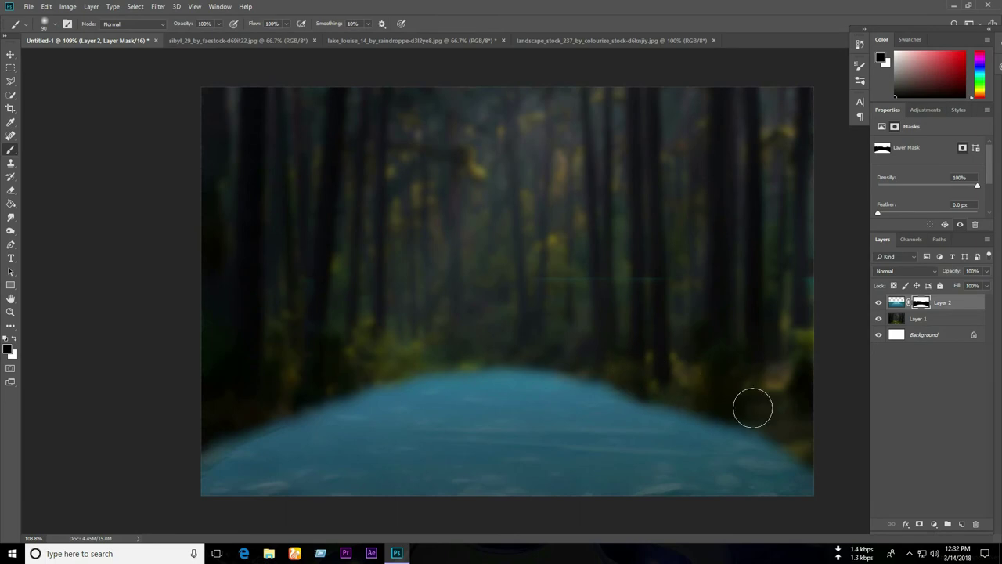
pyautogui.moveTo(568, 356)
pyautogui.mouseDown()
pyautogui.moveTo(480, 347)
pyautogui.moveTo(383, 356)
pyautogui.moveTo(550, 355)
pyautogui.moveTo(382, 371)
pyautogui.moveTo(610, 371)
pyautogui.moveTo(376, 367)
pyautogui.moveTo(601, 374)
pyautogui.moveTo(574, 378)
pyautogui.moveTo(655, 386)
pyautogui.moveTo(368, 378)
pyautogui.moveTo(271, 387)
pyautogui.moveTo(237, 419)
pyautogui.mouseUp()
# Restore water near the right edge in white, then hide the upper-left edge in black
pyautogui.click(15, 337)
pyautogui.moveTo(799, 461); pyautogui.dragTo(821, 458)
pyautogui.press('[')
pyautogui.press('[')
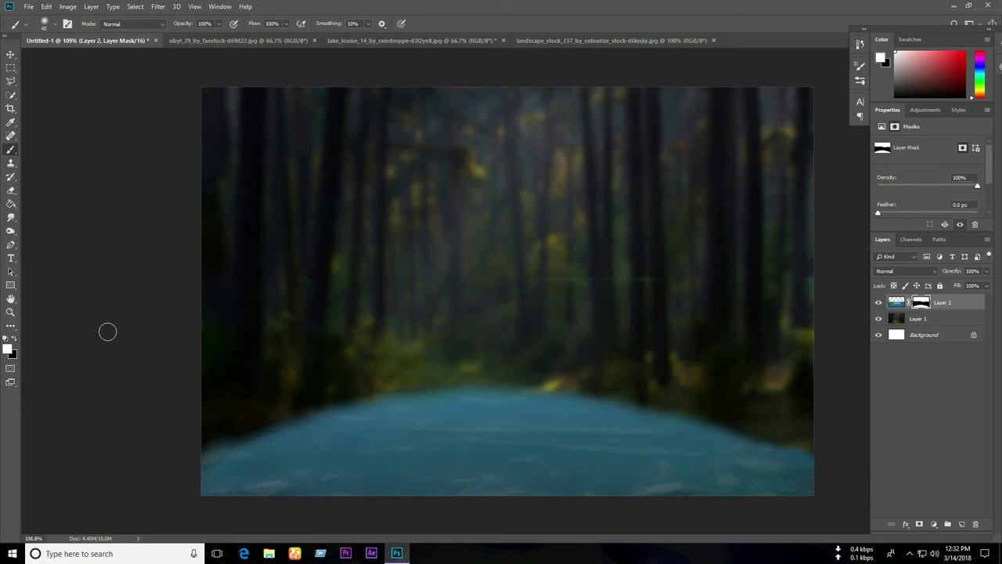
pyautogui.click(15, 337)
pyautogui.moveTo(303, 405)
pyautogui.mouseDown()
pyautogui.moveTo(371, 389)
pyautogui.moveTo(266, 411)
pyautogui.moveTo(409, 382)
pyautogui.moveTo(289, 405)
pyautogui.mouseUp()
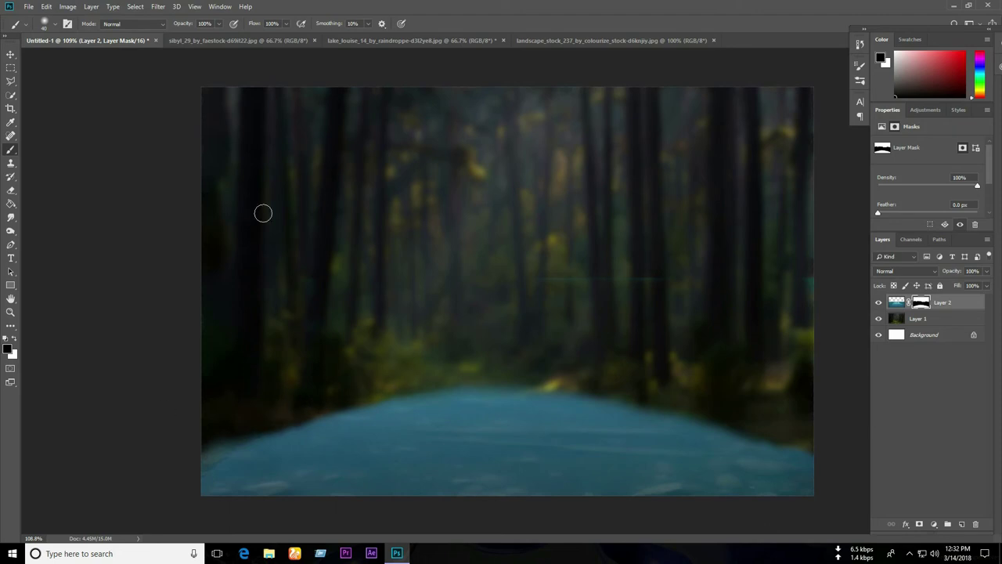
# Close the lake_louise photo without saving its changes
pyautogui.click(454, 41)
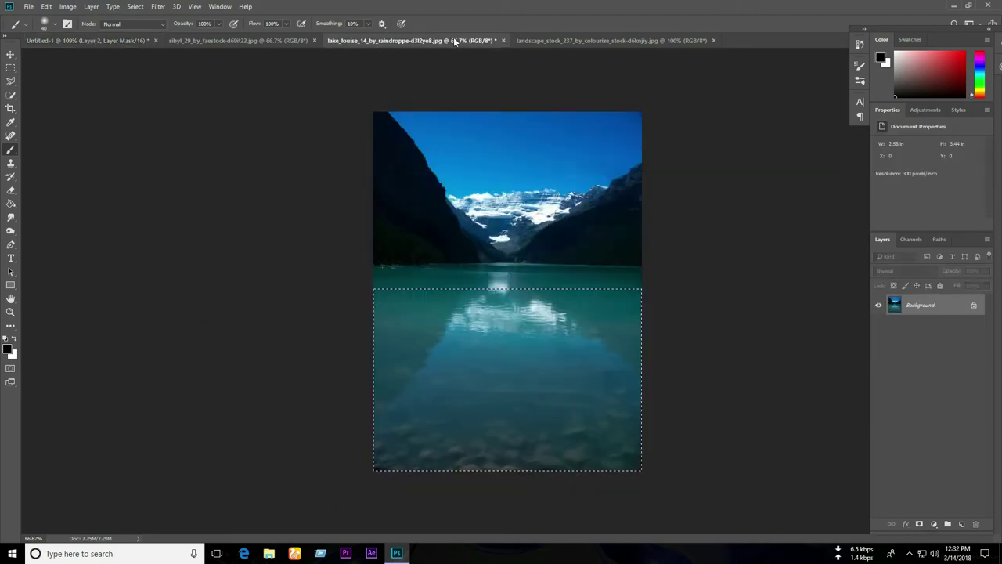
pyautogui.click(503, 40)
pyautogui.click(497, 205)
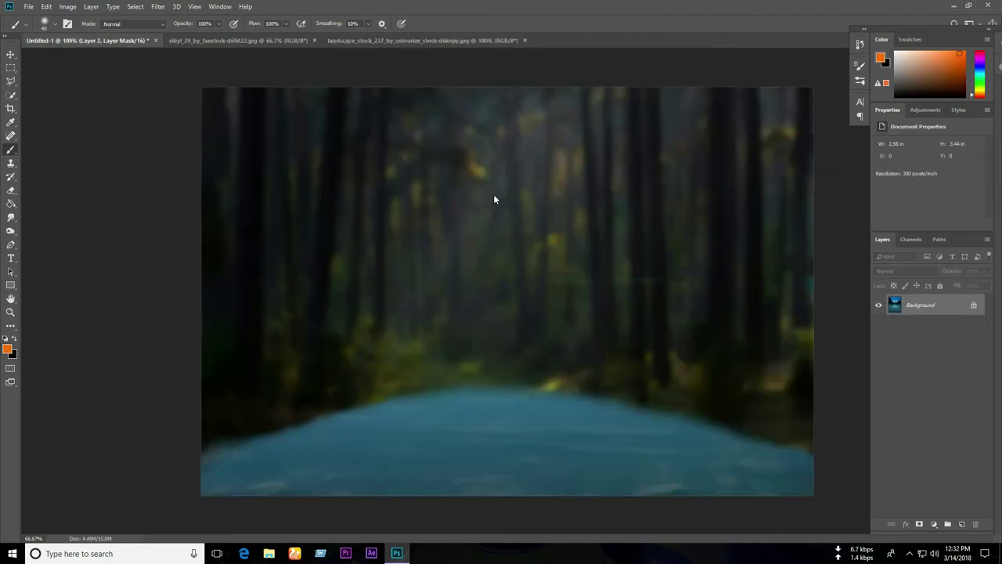
pyautogui.click(443, 41)
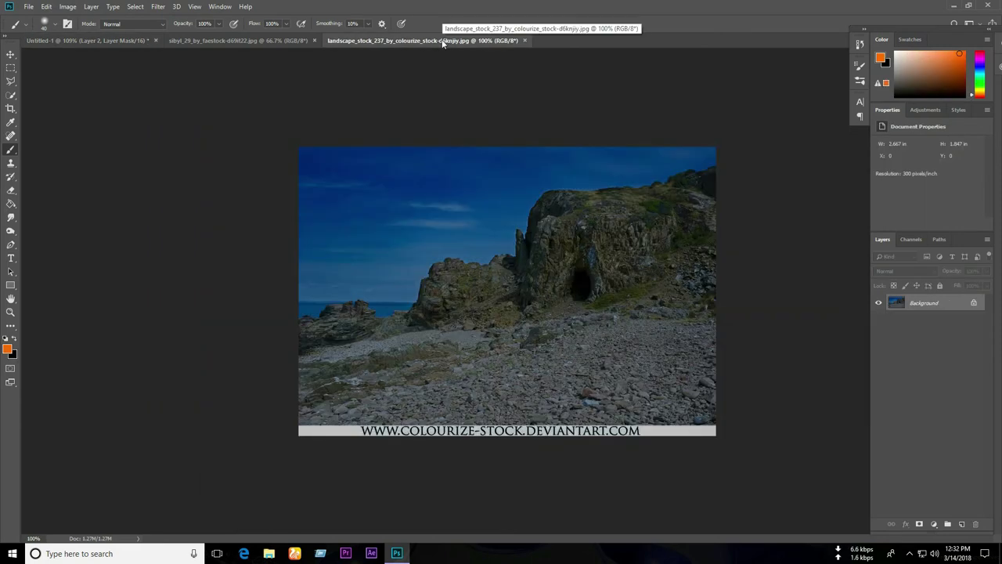
# Cool the rocky beach photo in Camera Raw: Temperature -15, Contrast +13, Saturation +17
pyautogui.click(9, 53)
pyautogui.click(152, 6)
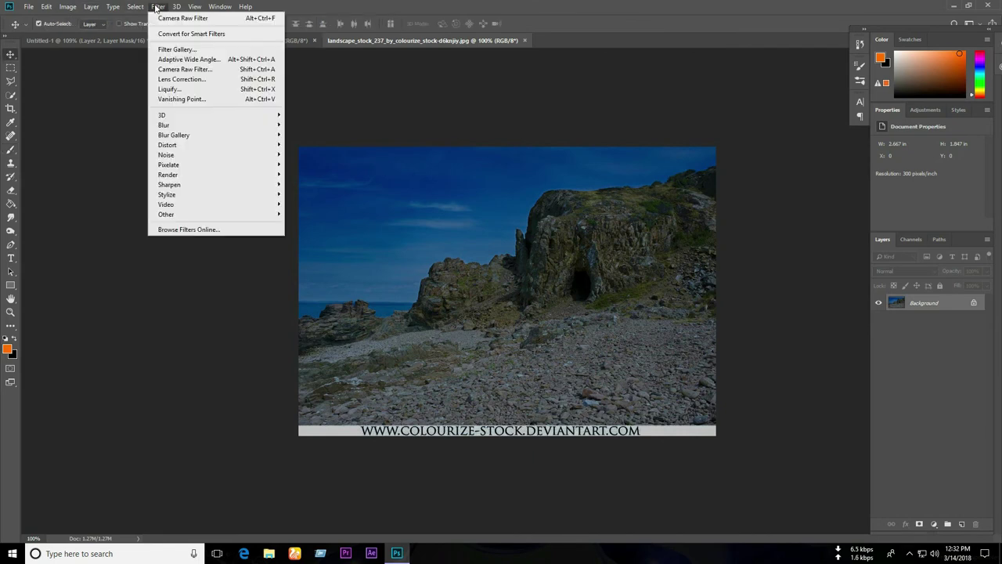
pyautogui.click(216, 71)
pyautogui.moveTo(630, 192); pyautogui.dragTo(621, 192)
pyautogui.click(632, 244)
pyautogui.moveTo(633, 259); pyautogui.dragTo(640, 259)
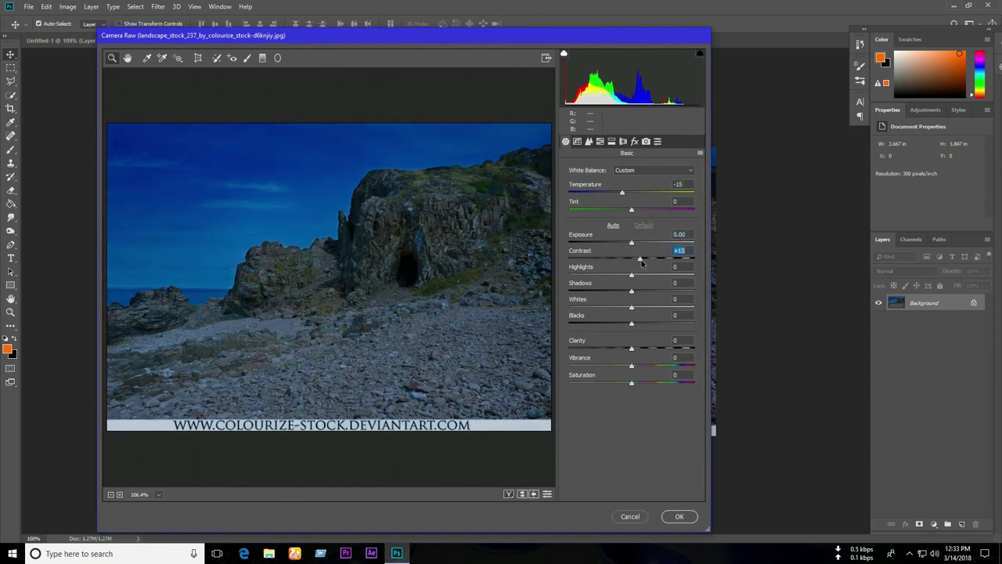
pyautogui.moveTo(631, 382)
pyautogui.mouseDown()
pyautogui.moveTo(642, 386)
pyautogui.moveTo(634, 352)
pyautogui.mouseUp()
pyautogui.click(678, 516)
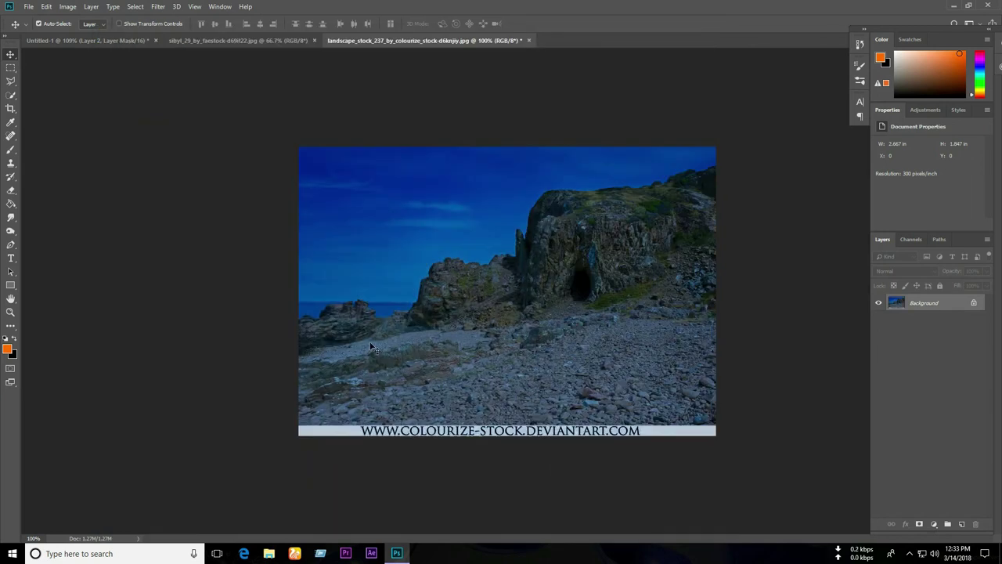
# Quick-select the foreground beach rocks and drag them into the forest composite's lower-left corner
pyautogui.click(11, 96)
pyautogui.moveTo(532, 389)
pyautogui.mouseDown()
pyautogui.moveTo(613, 392)
pyautogui.moveTo(599, 345)
pyautogui.mouseUp()
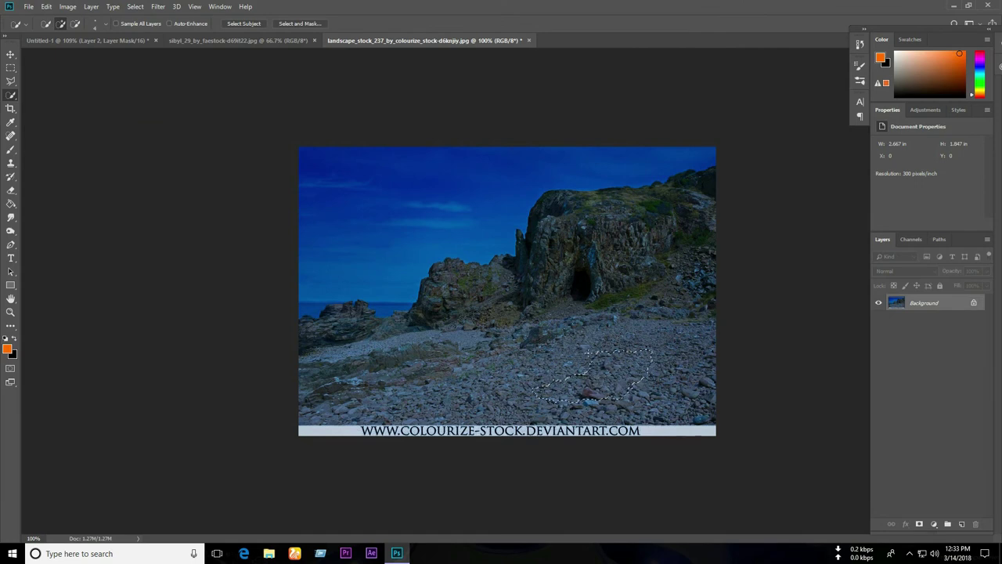
pyautogui.moveTo(501, 403); pyautogui.dragTo(432, 394)
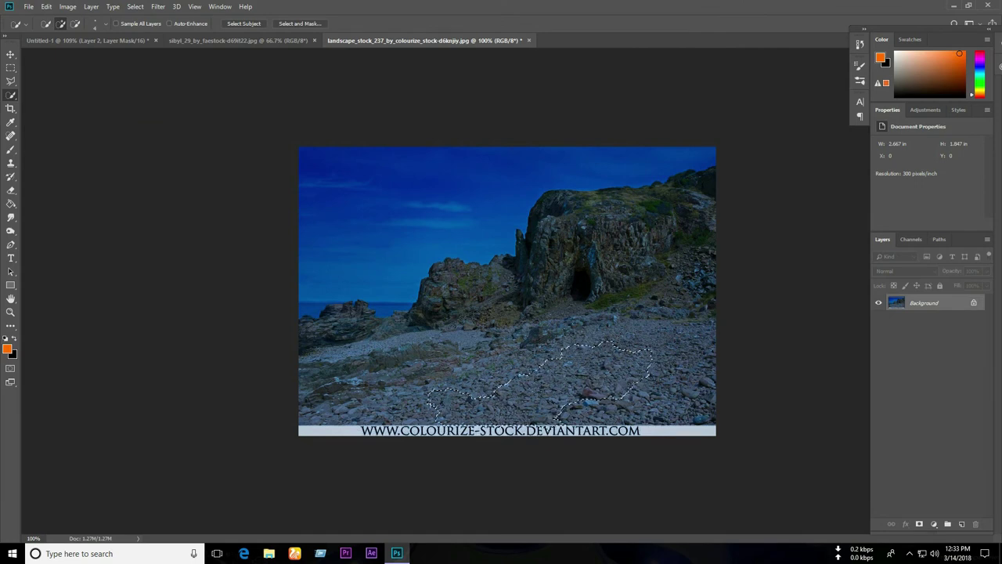
pyautogui.moveTo(652, 396); pyautogui.dragTo(708, 392)
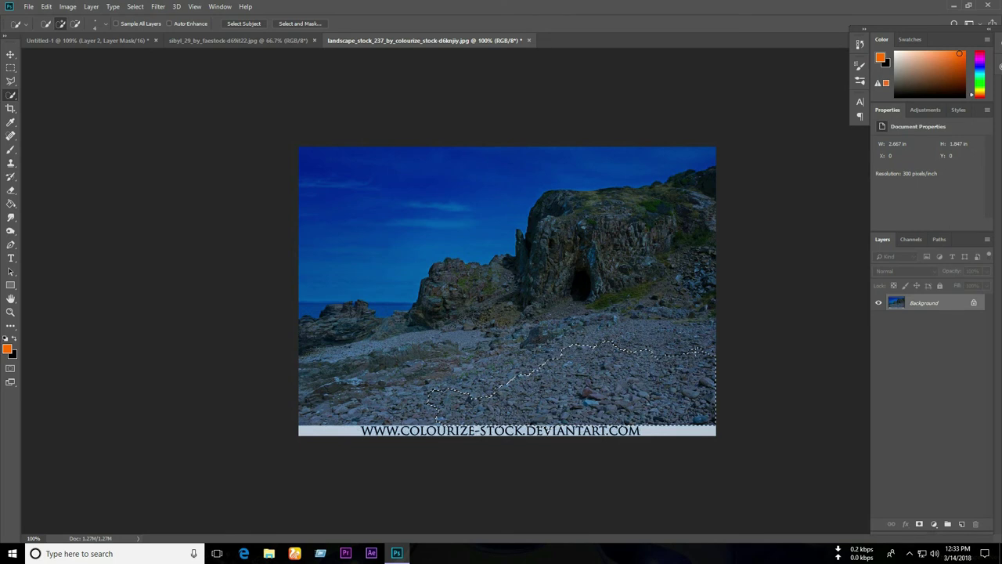
pyautogui.moveTo(685, 351); pyautogui.dragTo(705, 336)
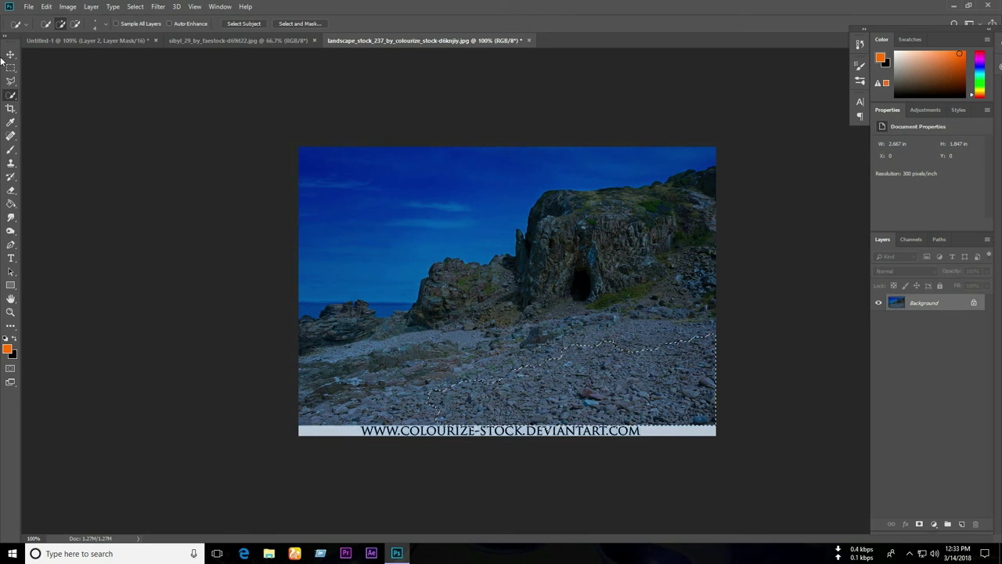
pyautogui.press('v')
pyautogui.moveTo(535, 393)
pyautogui.mouseDown()
pyautogui.moveTo(495, 396)
pyautogui.moveTo(86, 49)
pyautogui.moveTo(255, 371)
pyautogui.moveTo(280, 389)
pyautogui.moveTo(254, 454)
pyautogui.mouseUp()
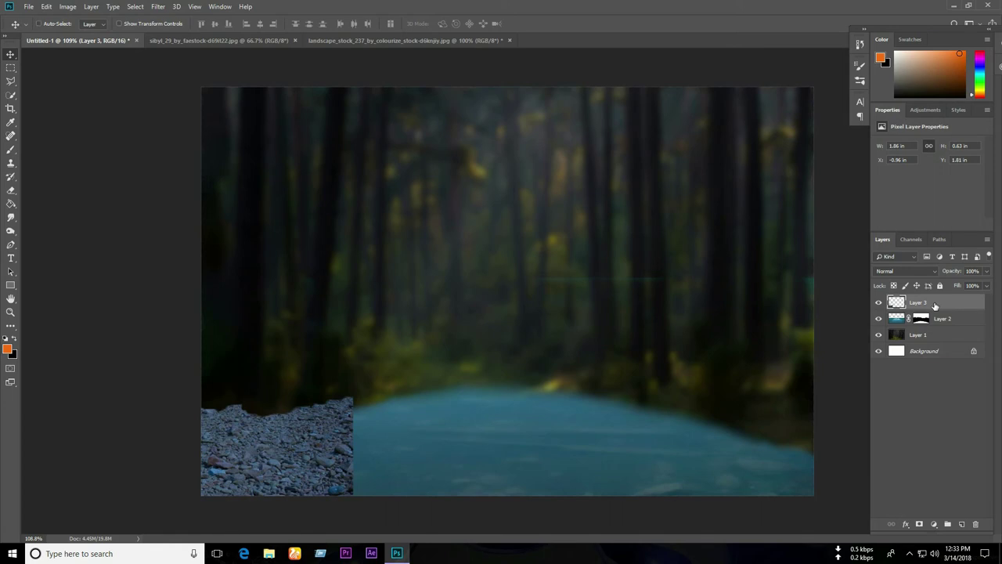
# Duplicate the rock layer, flip it horizontally, and place it at the composite's right edge
pyautogui.hotkey('ctrl', 'j')
pyautogui.hotkey('ctrl', 't')
pyautogui.rightClick(314, 461)
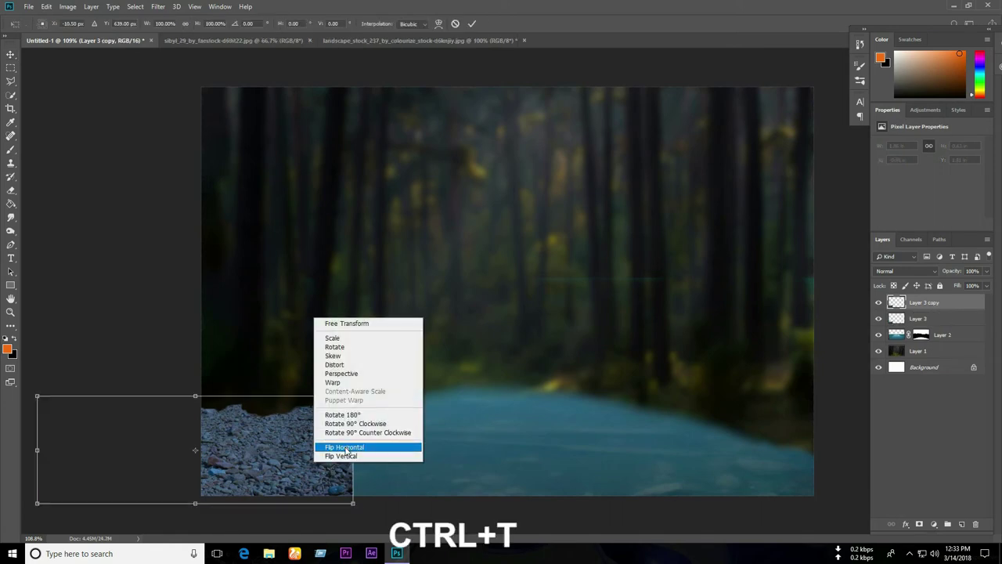
pyautogui.click(345, 447)
pyautogui.moveTo(283, 452); pyautogui.dragTo(584, 463)
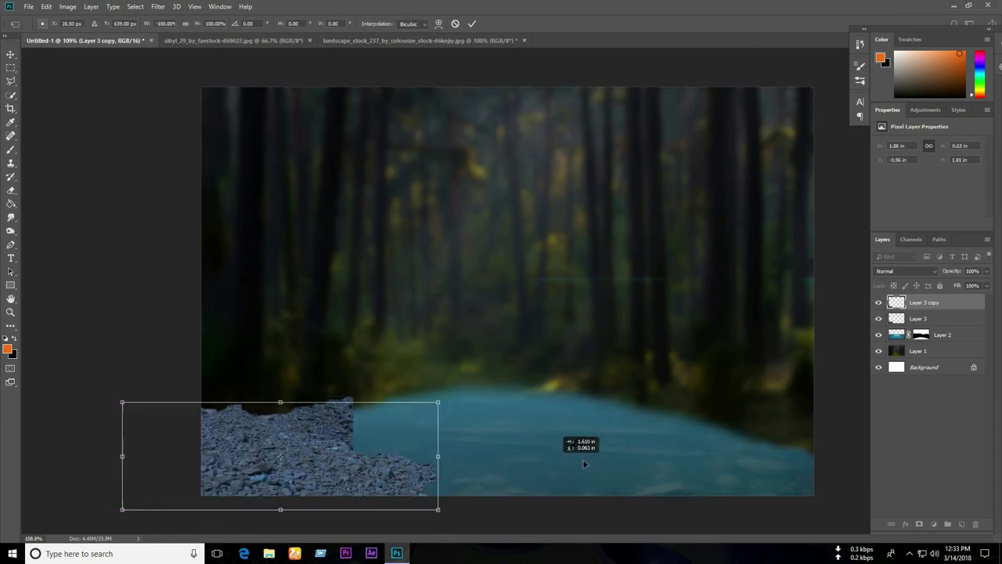
pyautogui.moveTo(385, 460)
pyautogui.mouseDown()
pyautogui.moveTo(789, 445)
pyautogui.moveTo(728, 452)
pyautogui.mouseUp()
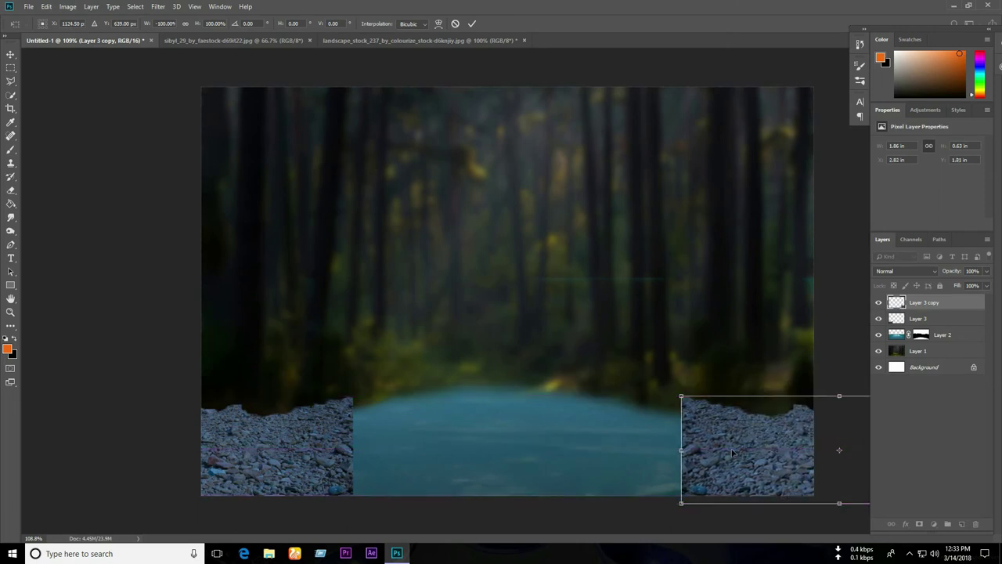
pyautogui.click(472, 25)
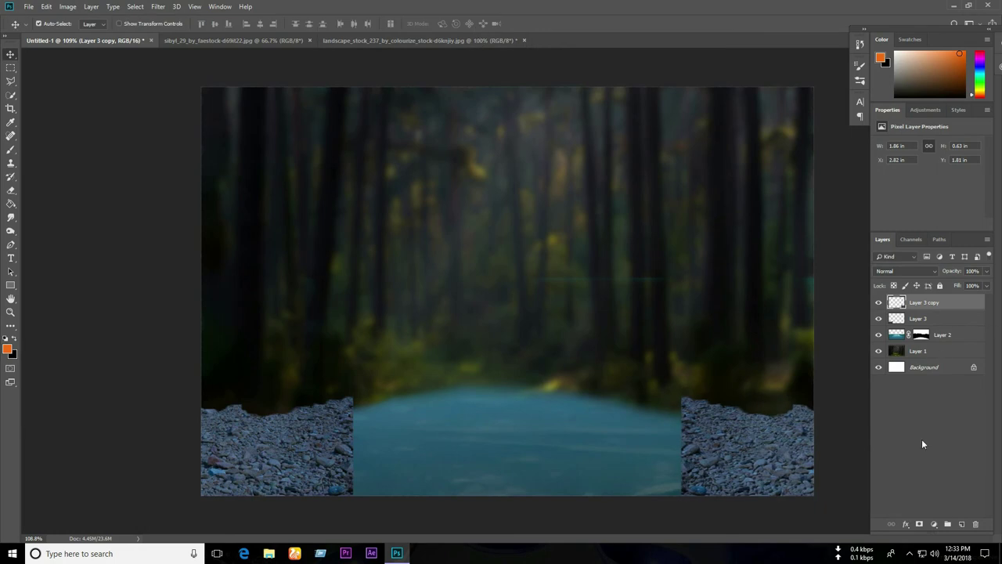
# Mask Layer 3 copy and paint black along the right rocks' top edge at 33% brush opacity
pyautogui.click(921, 524)
pyautogui.click(10, 148)
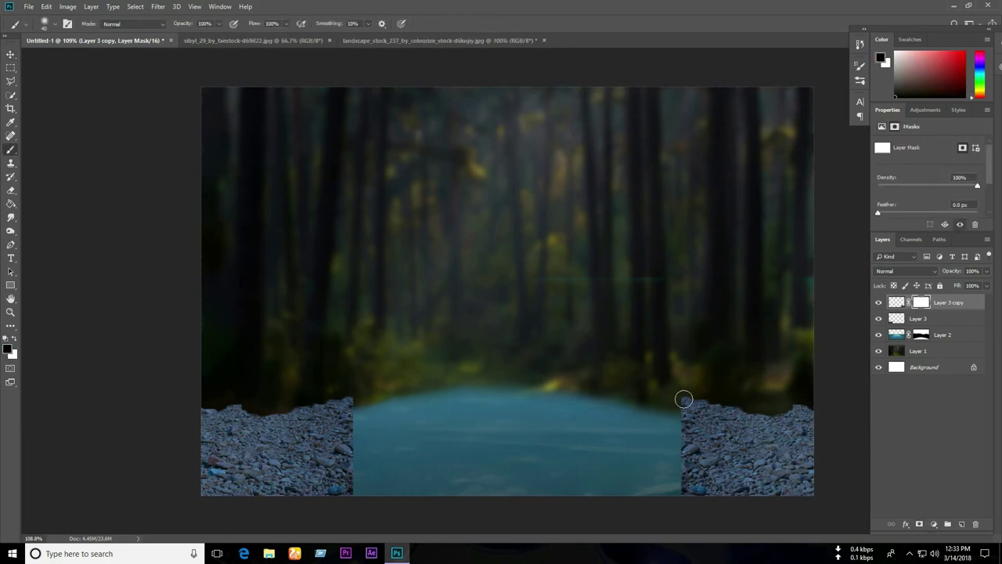
pyautogui.moveTo(682, 399)
pyautogui.mouseDown()
pyautogui.moveTo(666, 405)
pyautogui.moveTo(801, 407)
pyautogui.mouseUp()
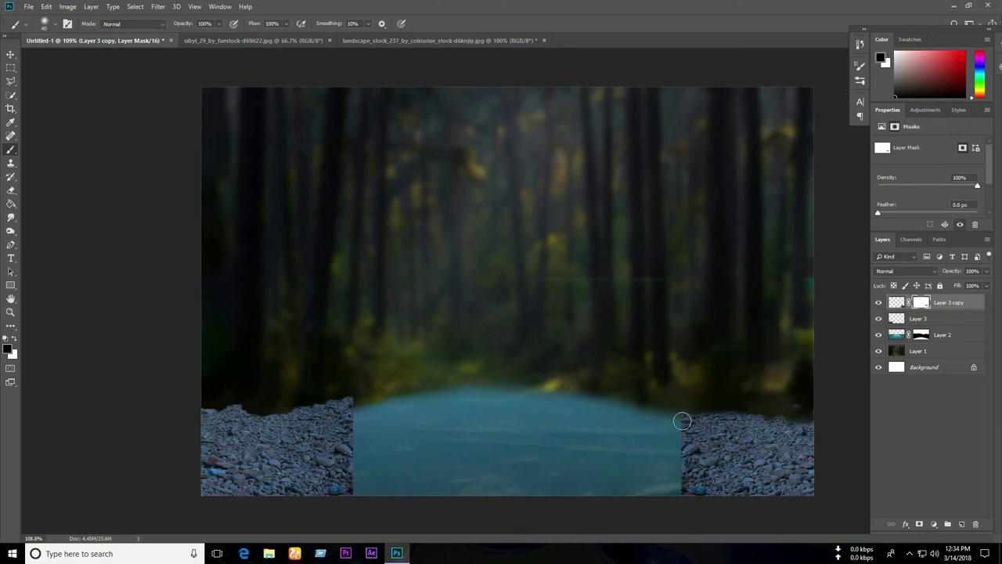
pyautogui.moveTo(699, 409)
pyautogui.mouseDown()
pyautogui.moveTo(743, 404)
pyautogui.moveTo(722, 409)
pyautogui.moveTo(807, 420)
pyautogui.moveTo(777, 422)
pyautogui.mouseUp()
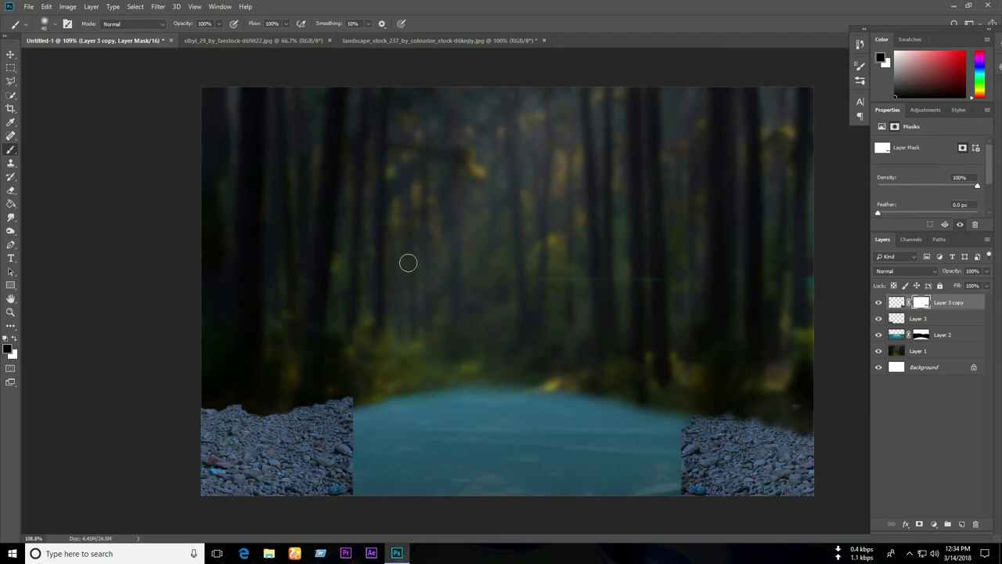
pyautogui.click(217, 25)
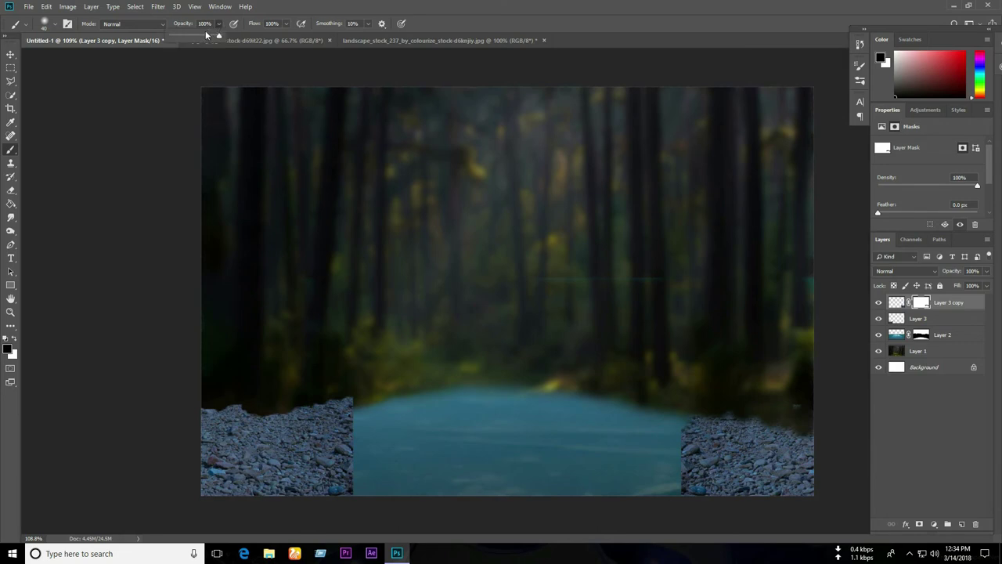
pyautogui.click(680, 422)
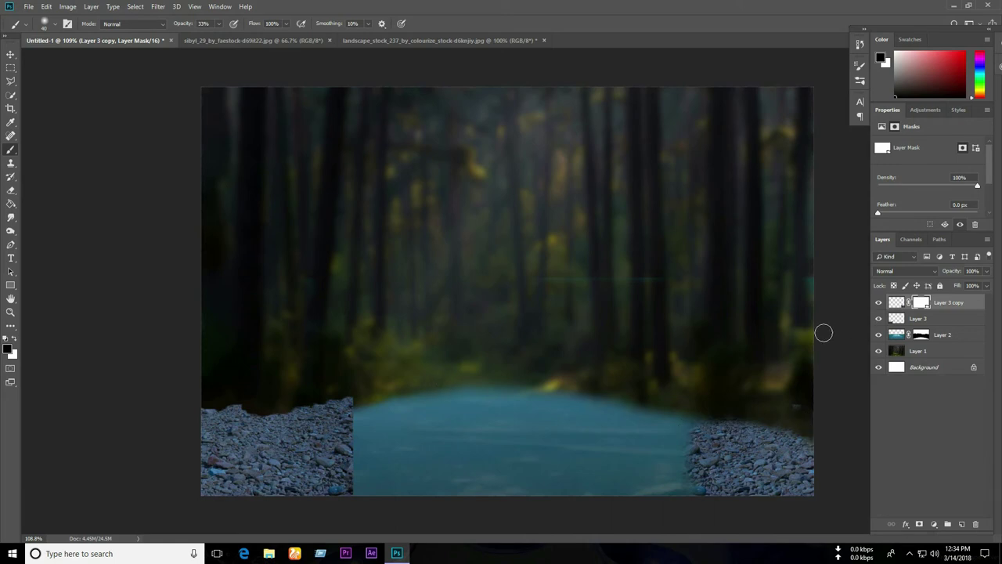
# Mask Layer 3 and soften the left rocks' top and lake edges at 31% brush opacity
pyautogui.click(892, 319)
pyautogui.click(919, 524)
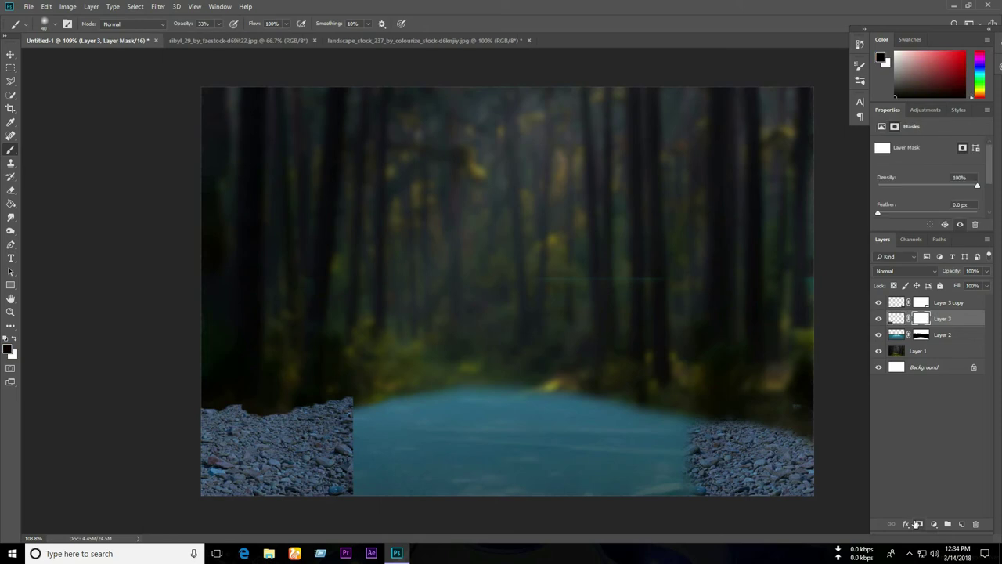
pyautogui.click(218, 25)
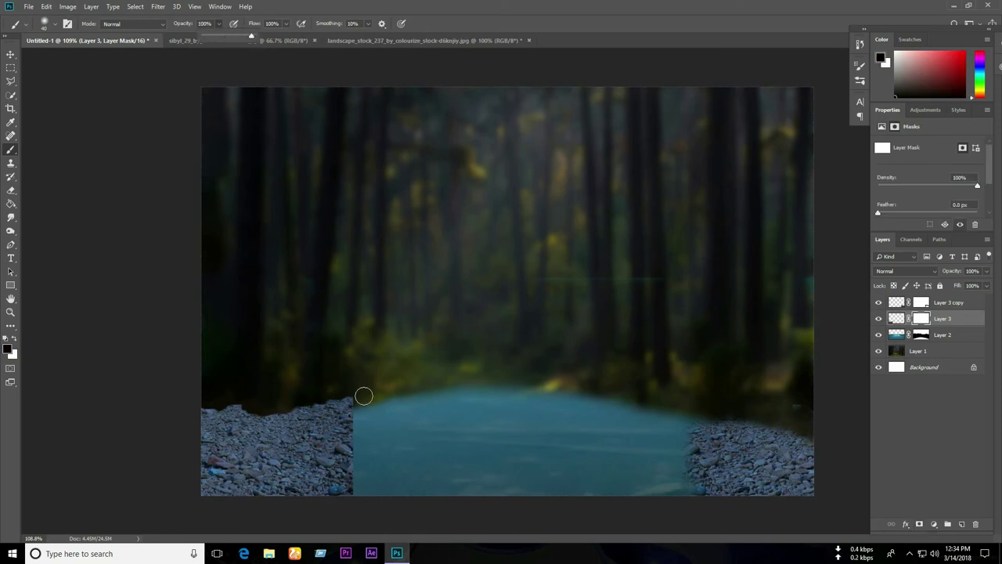
pyautogui.moveTo(360, 401)
pyautogui.mouseDown()
pyautogui.moveTo(217, 399)
pyautogui.moveTo(196, 425)
pyautogui.moveTo(339, 408)
pyautogui.moveTo(292, 408)
pyautogui.mouseUp()
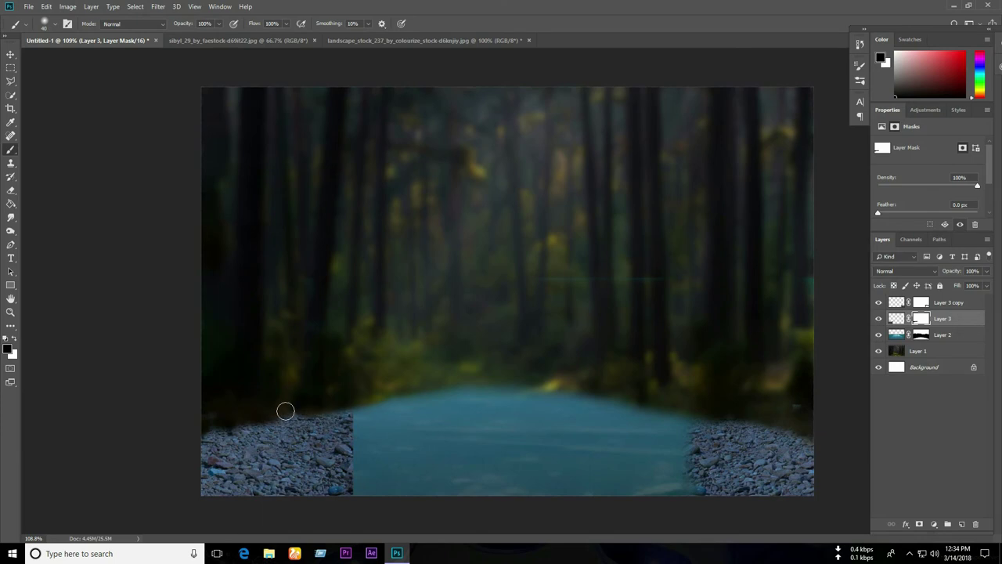
pyautogui.click(219, 24)
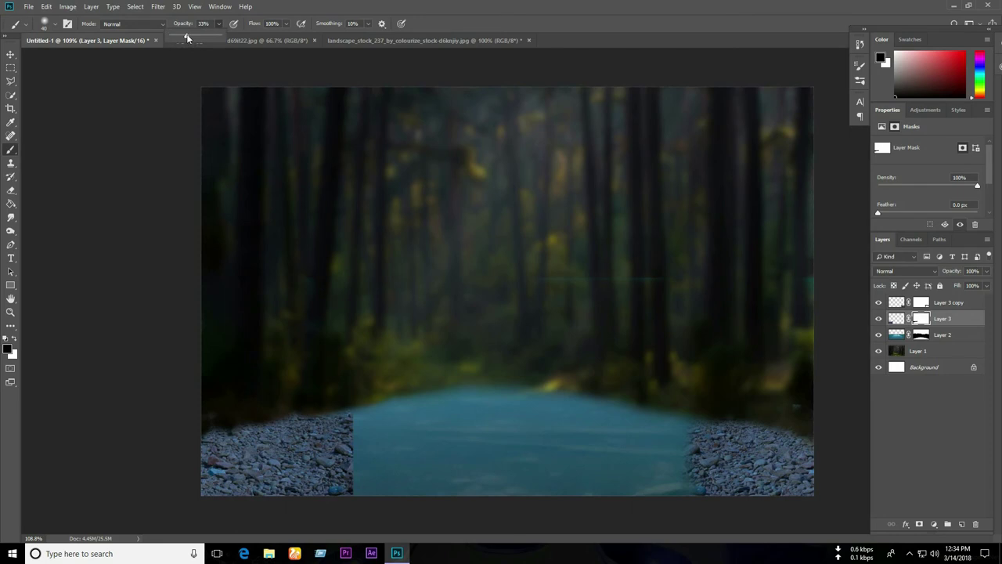
pyautogui.click(351, 413)
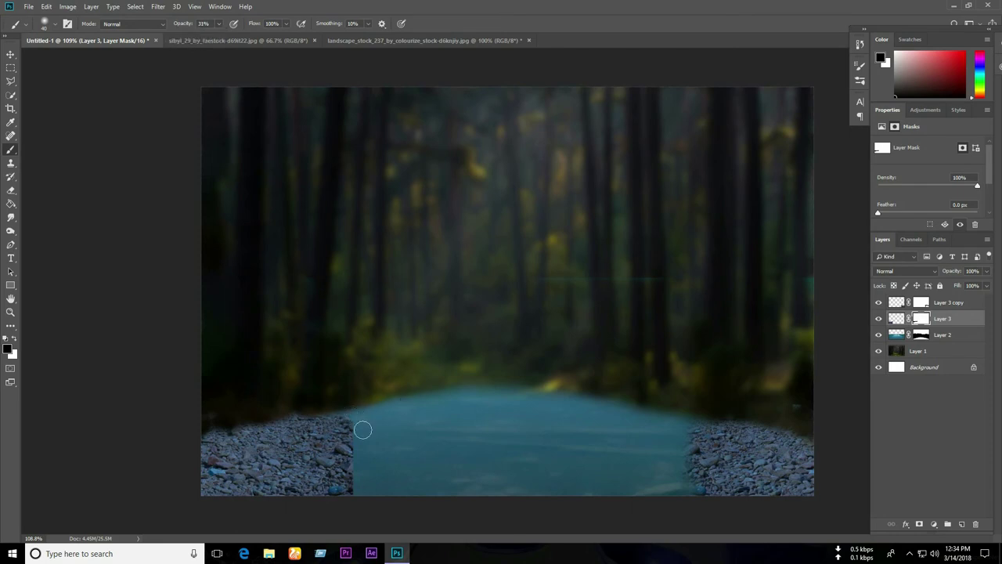
pyautogui.moveTo(360, 423); pyautogui.dragTo(359, 439)
pyautogui.moveTo(350, 492)
pyautogui.mouseDown()
pyautogui.moveTo(349, 433)
pyautogui.moveTo(360, 457)
pyautogui.moveTo(336, 420)
pyautogui.moveTo(350, 450)
pyautogui.mouseUp()
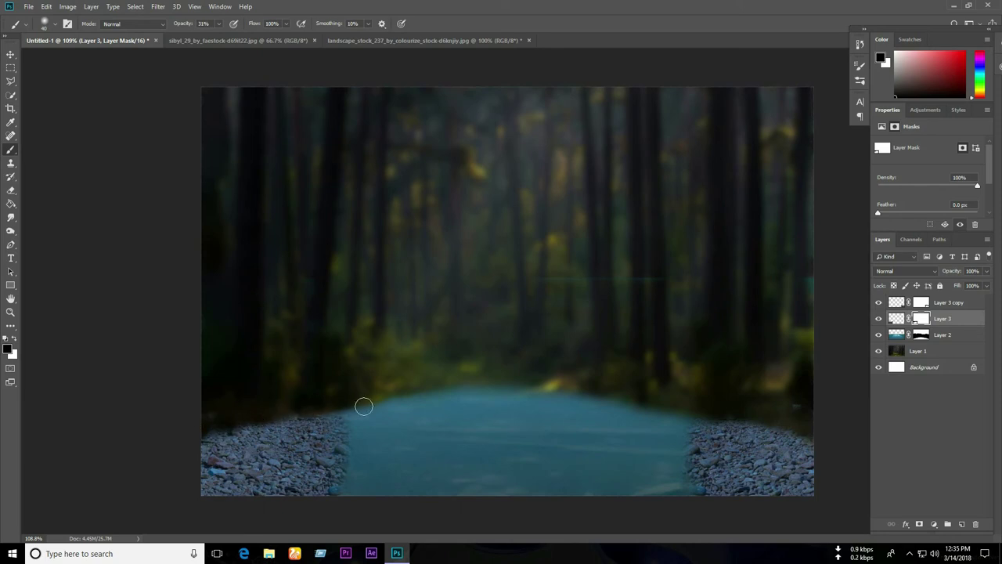
# Nudge both rock patches into place on the shores, then bring up the sibyl_29 woman photo
pyautogui.click(10, 54)
pyautogui.moveTo(321, 466); pyautogui.dragTo(299, 462)
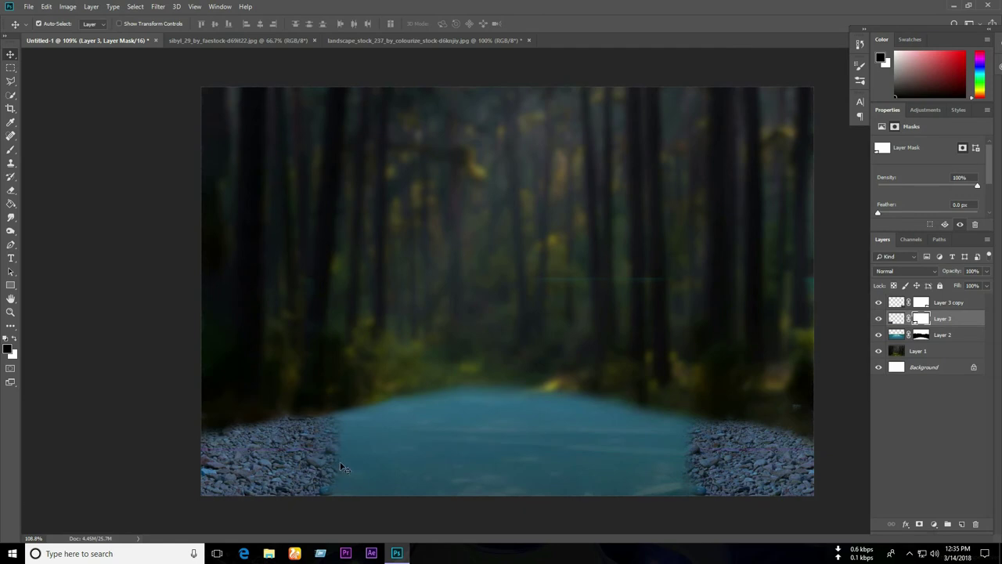
pyautogui.click(11, 150)
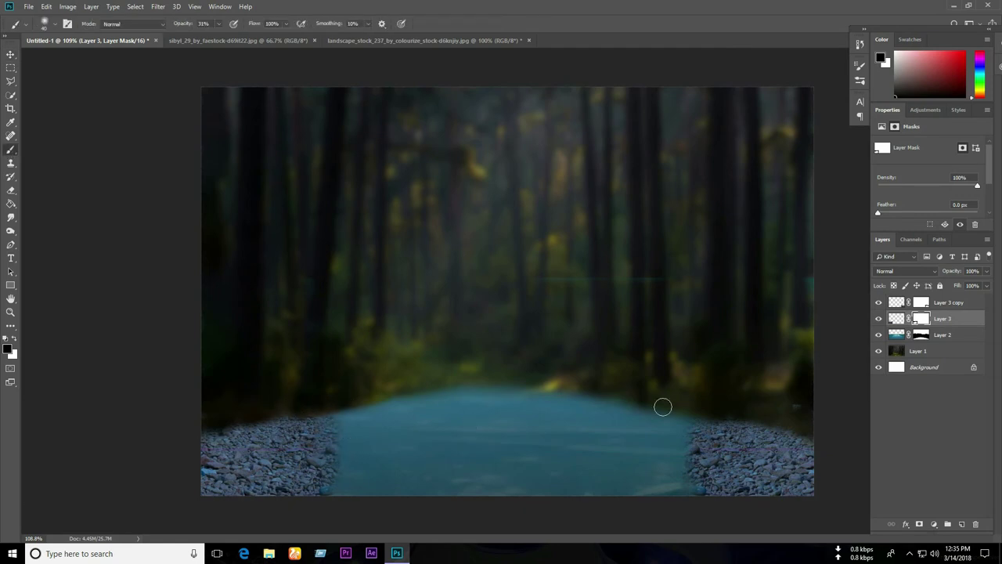
pyautogui.click(11, 53)
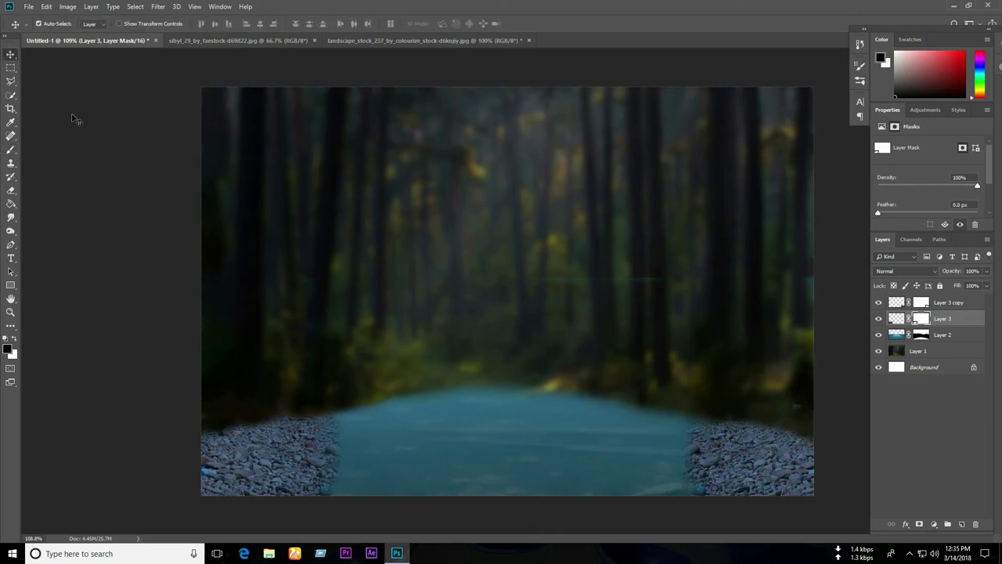
pyautogui.moveTo(767, 463); pyautogui.dragTo(754, 459)
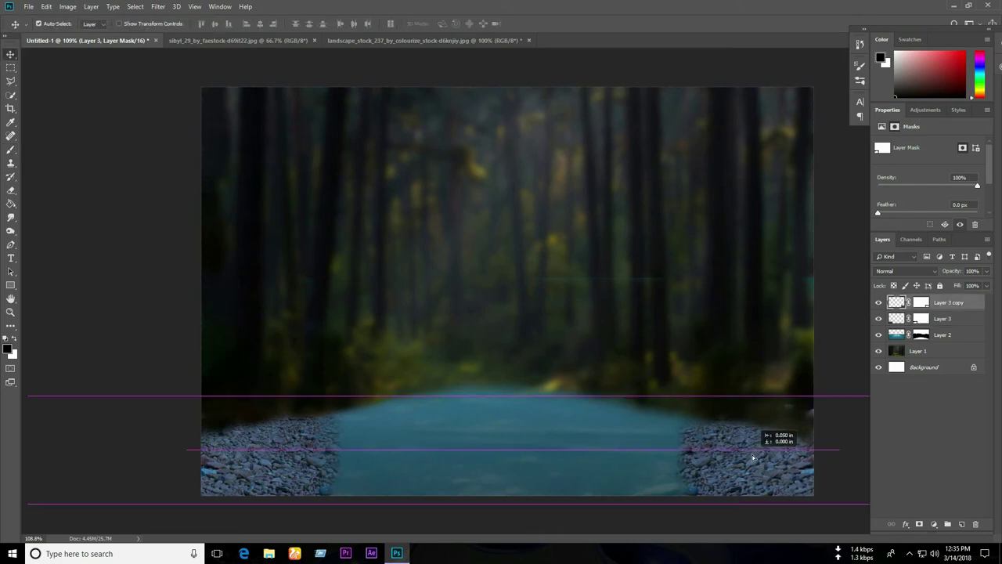
pyautogui.click(309, 41)
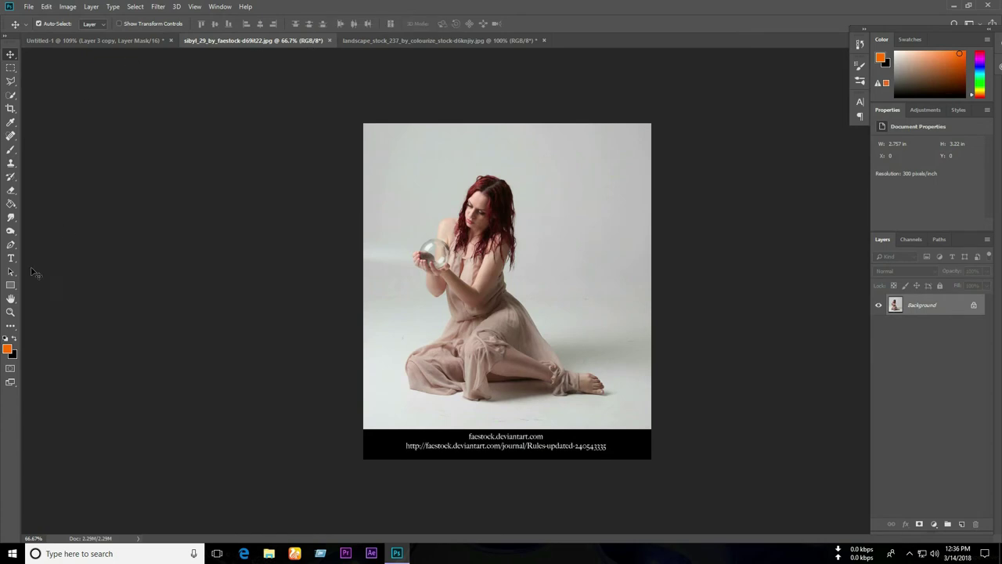
# Zoom to 100% and quick-select the woman and crystal ball, subtracting backdrop near her hair
pyautogui.click(11, 313)
pyautogui.click(468, 258)
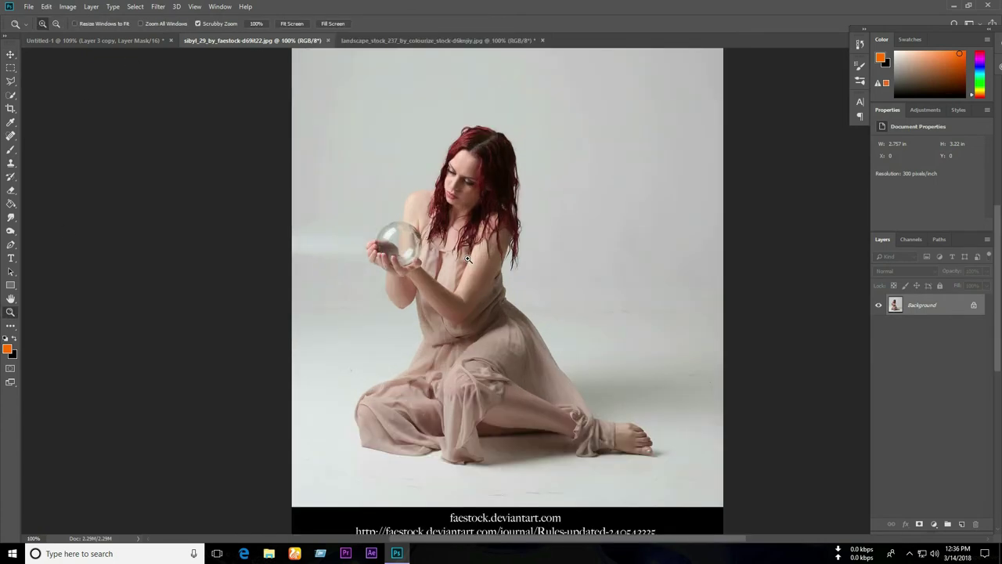
pyautogui.click(11, 95)
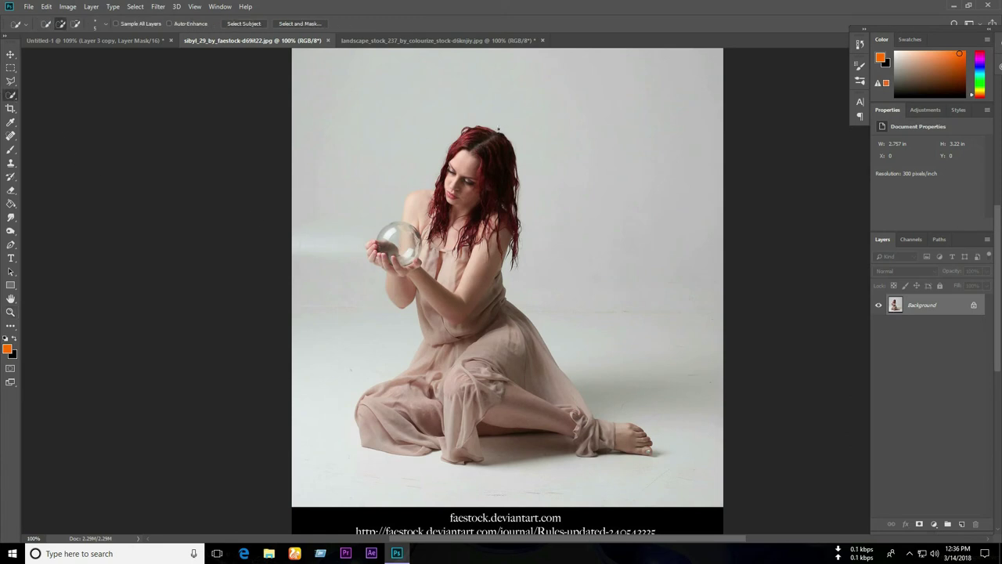
pyautogui.moveTo(481, 136)
pyautogui.mouseDown()
pyautogui.moveTo(430, 219)
pyautogui.moveTo(372, 249)
pyautogui.moveTo(374, 419)
pyautogui.mouseUp()
pyautogui.moveTo(364, 415)
pyautogui.mouseDown()
pyautogui.moveTo(626, 438)
pyautogui.moveTo(481, 460)
pyautogui.moveTo(519, 429)
pyautogui.mouseUp()
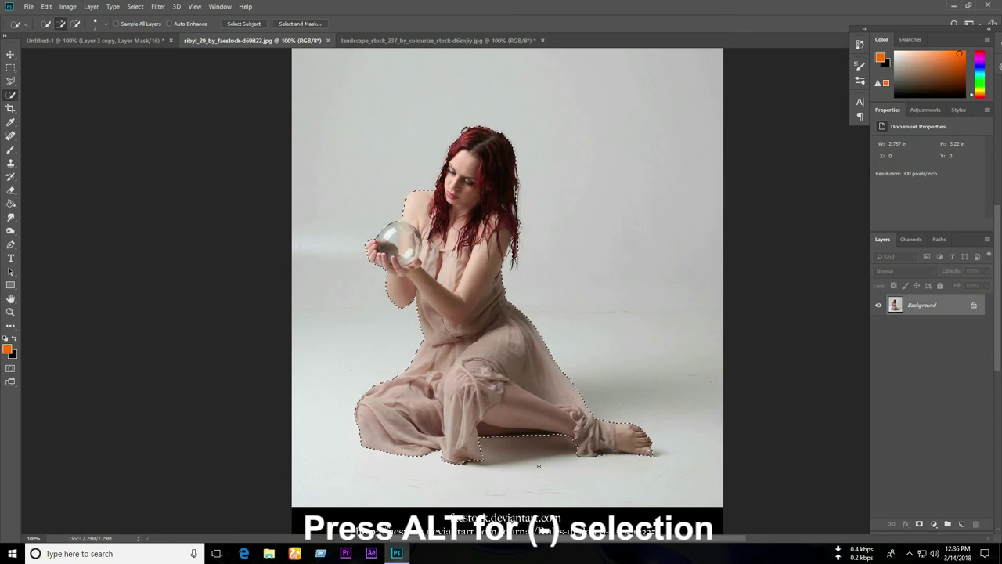
pyautogui.press('alt')
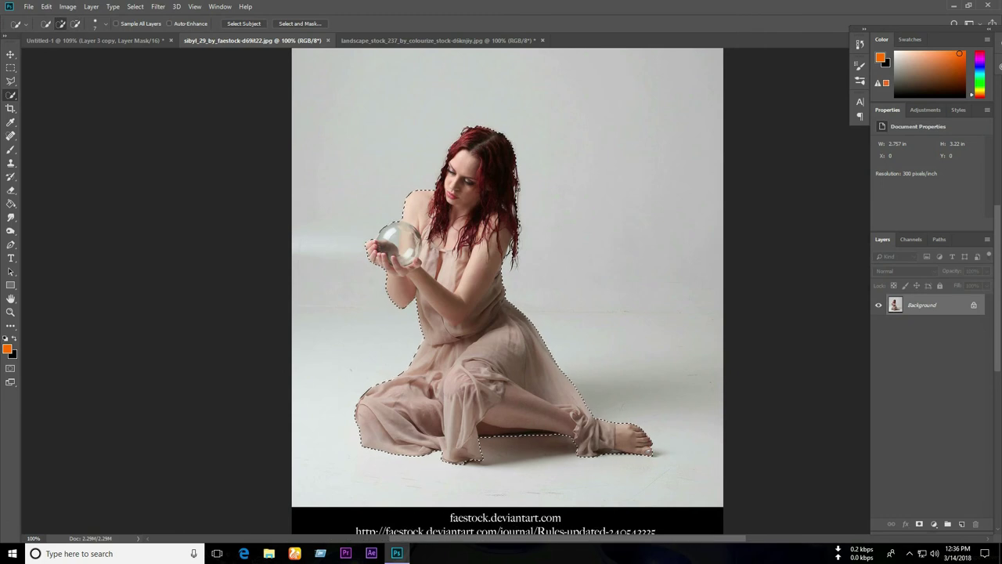
pyautogui.press('alt')
pyautogui.press('alt')
pyautogui.press('alt')
pyautogui.press('alt')
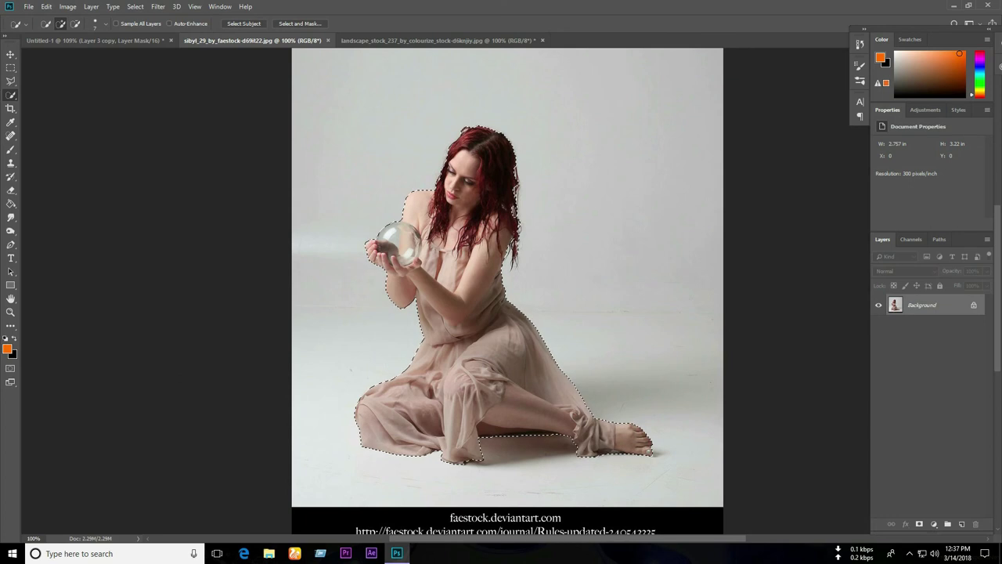
pyautogui.press('alt')
pyautogui.press('alt')
# Refine the selection in Select and Mask with Smooth 6 and Contrast 1%
pyautogui.click(297, 24)
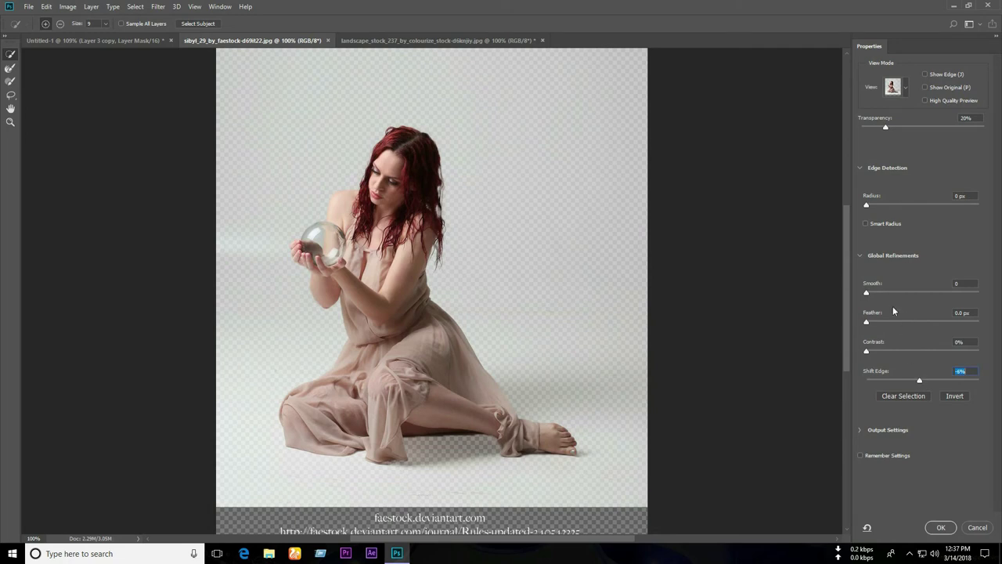
pyautogui.moveTo(866, 293); pyautogui.dragTo(873, 293)
pyautogui.click(872, 352)
pyautogui.click(941, 527)
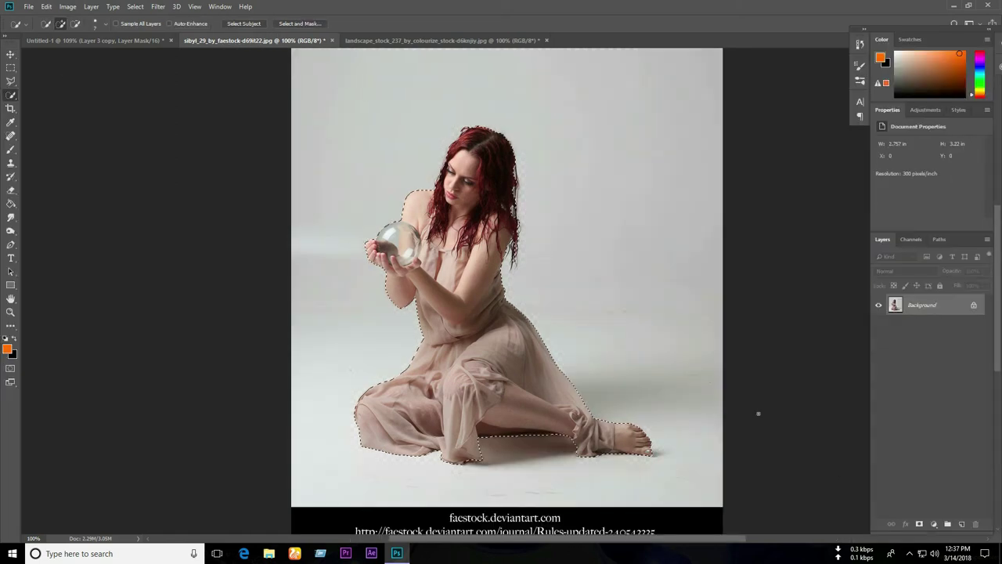
# Drag the selected woman into the composite over the lake and erase the pale fringe from her hair
pyautogui.click(11, 54)
pyautogui.moveTo(486, 193)
pyautogui.mouseDown()
pyautogui.moveTo(465, 213)
pyautogui.moveTo(341, 177)
pyautogui.mouseUp()
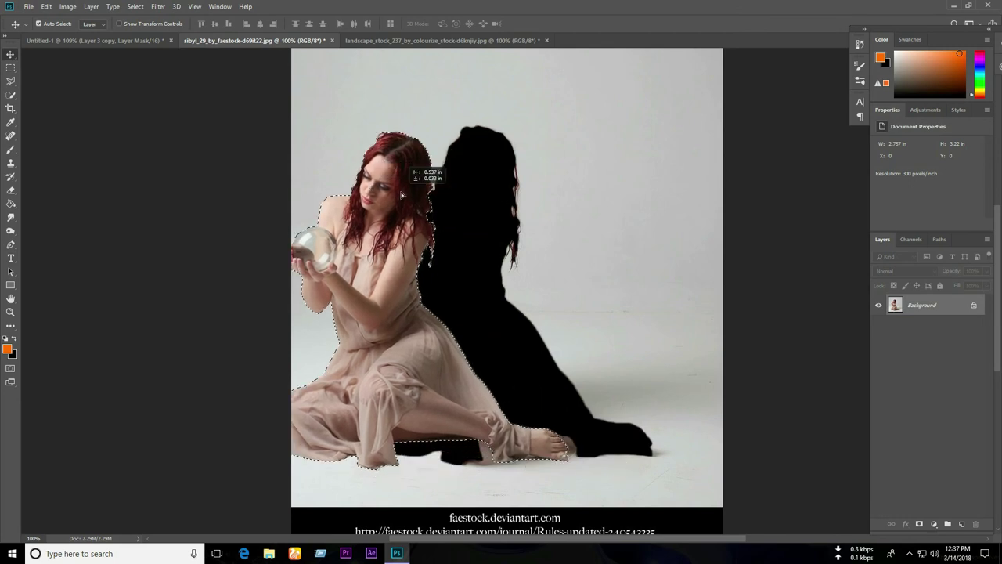
pyautogui.moveTo(342, 177)
pyautogui.mouseDown()
pyautogui.moveTo(89, 36)
pyautogui.moveTo(431, 335)
pyautogui.moveTo(517, 282)
pyautogui.mouseUp()
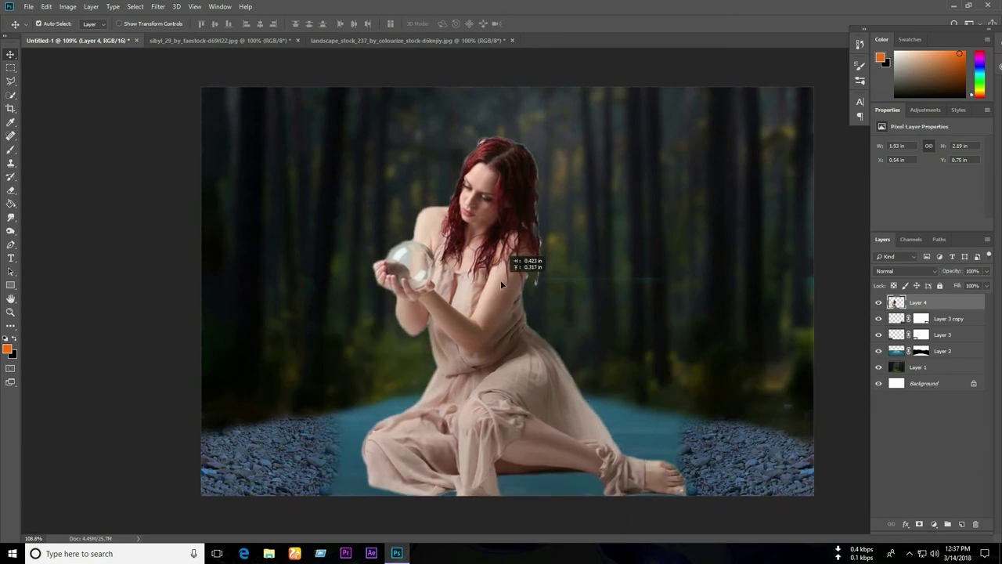
pyautogui.click(11, 190)
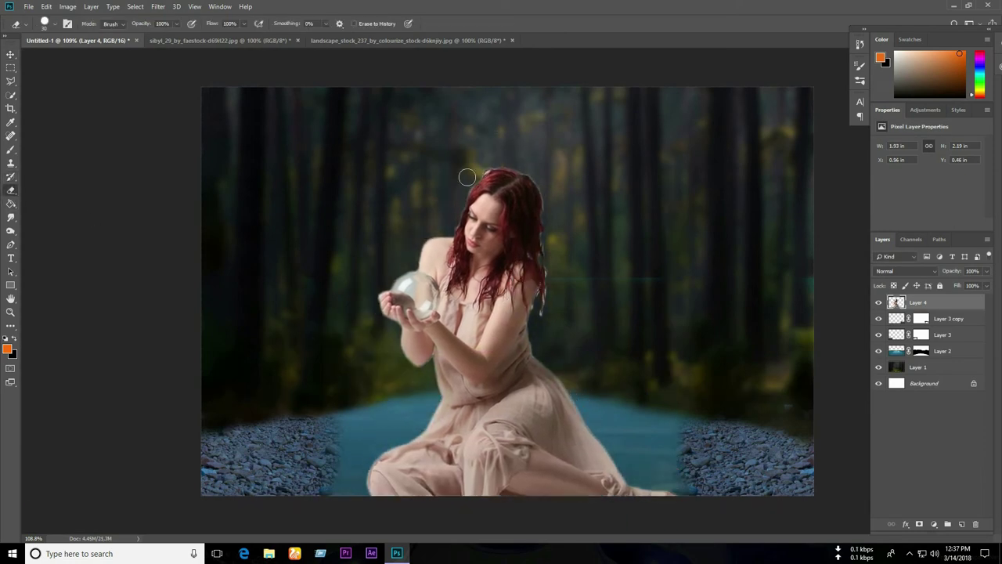
pyautogui.moveTo(473, 157)
pyautogui.mouseDown()
pyautogui.moveTo(544, 172)
pyautogui.moveTo(554, 293)
pyautogui.moveTo(540, 314)
pyautogui.mouseUp()
pyautogui.press('[')
pyautogui.press('[')
pyautogui.hotkey('ctrl', 't')
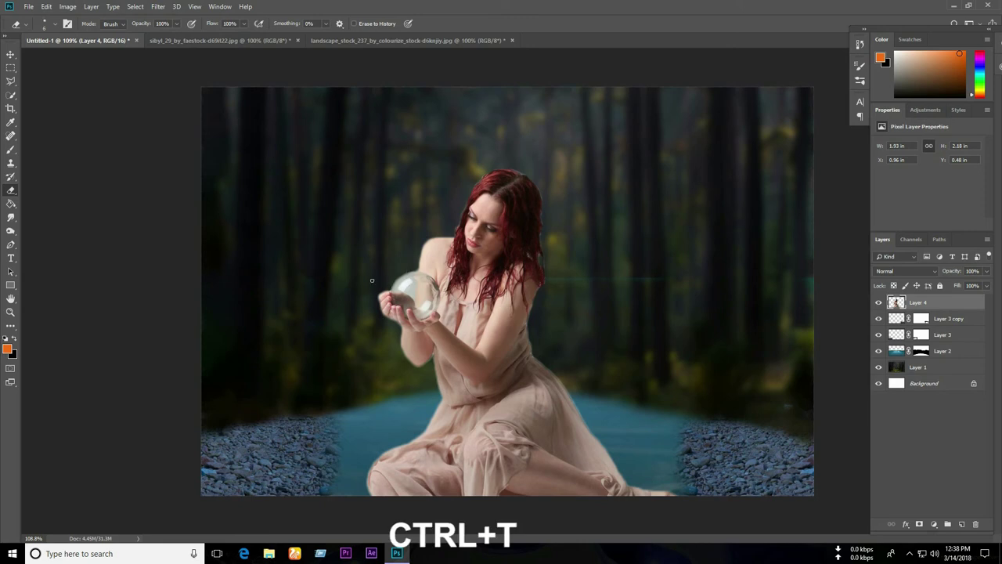
# Scale the woman proportionally to about 72% and position her centrally at the back of the lake
pyautogui.hotkey('alt', 'shift')
pyautogui.moveTo(686, 176); pyautogui.dragTo(649, 217)
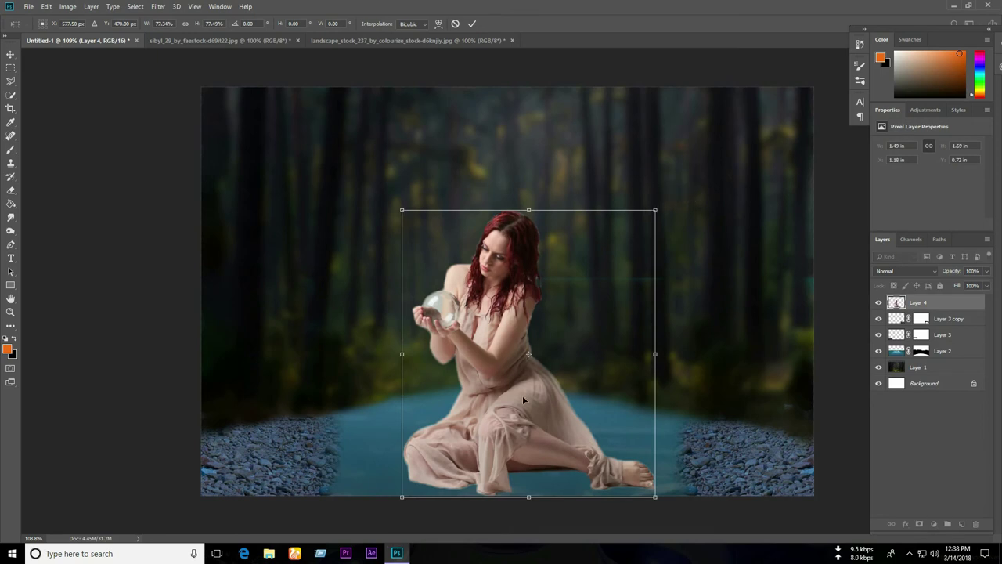
pyautogui.moveTo(523, 400); pyautogui.dragTo(521, 369)
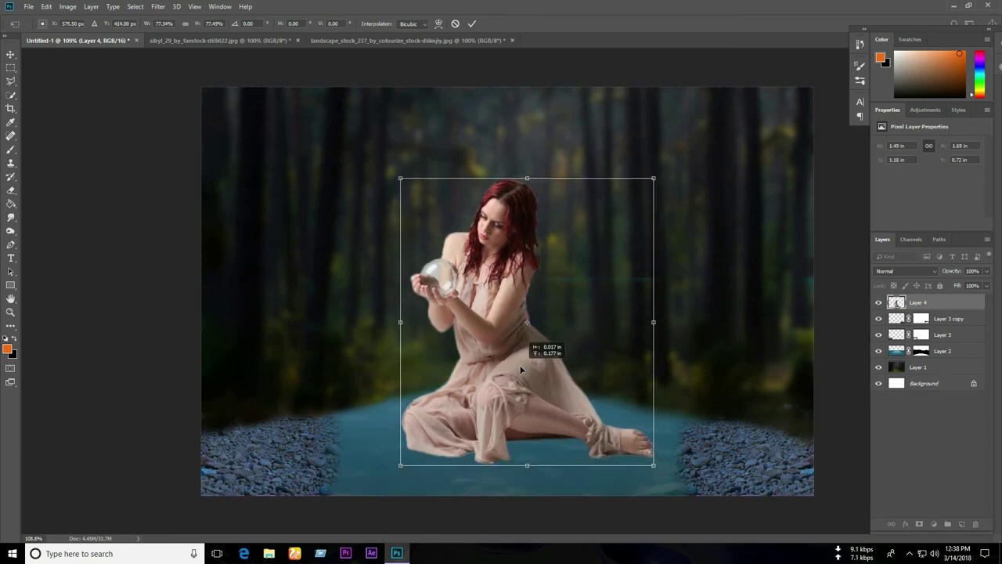
pyautogui.moveTo(654, 179); pyautogui.dragTo(643, 191)
pyautogui.moveTo(528, 354); pyautogui.dragTo(518, 366)
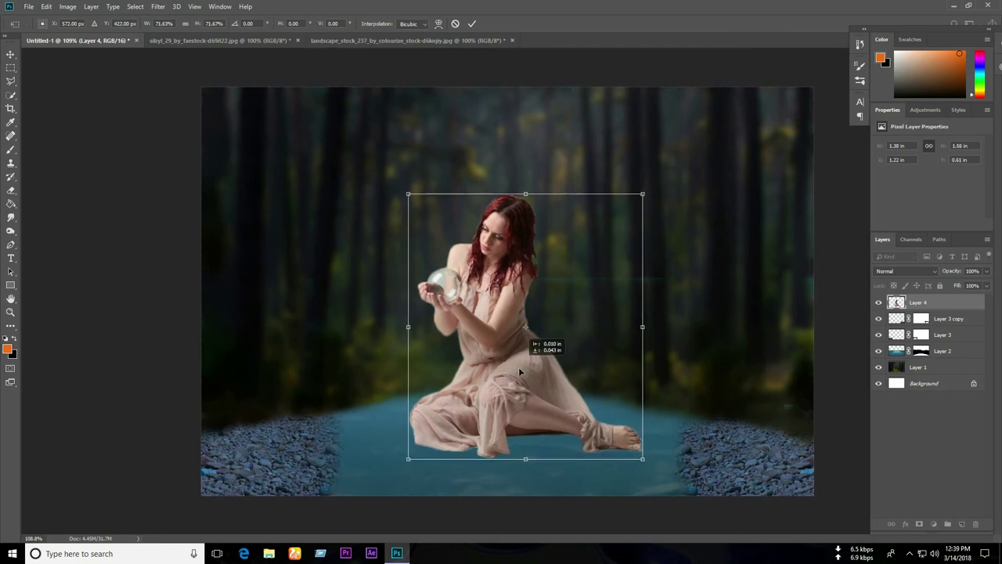
pyautogui.click(473, 24)
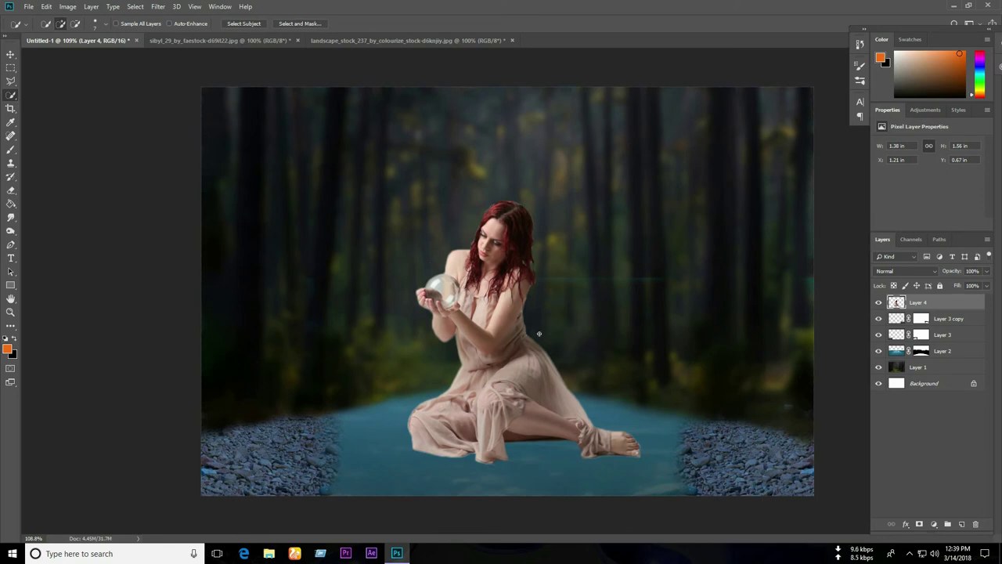
# Quick-select the crystal ball and copy it to its own layer
pyautogui.moveTo(441, 283); pyautogui.dragTo(449, 303)
pyautogui.press('alt')
pyautogui.press('alt')
pyautogui.click(430, 292)
pyautogui.hotkey('ctrl', 'j')
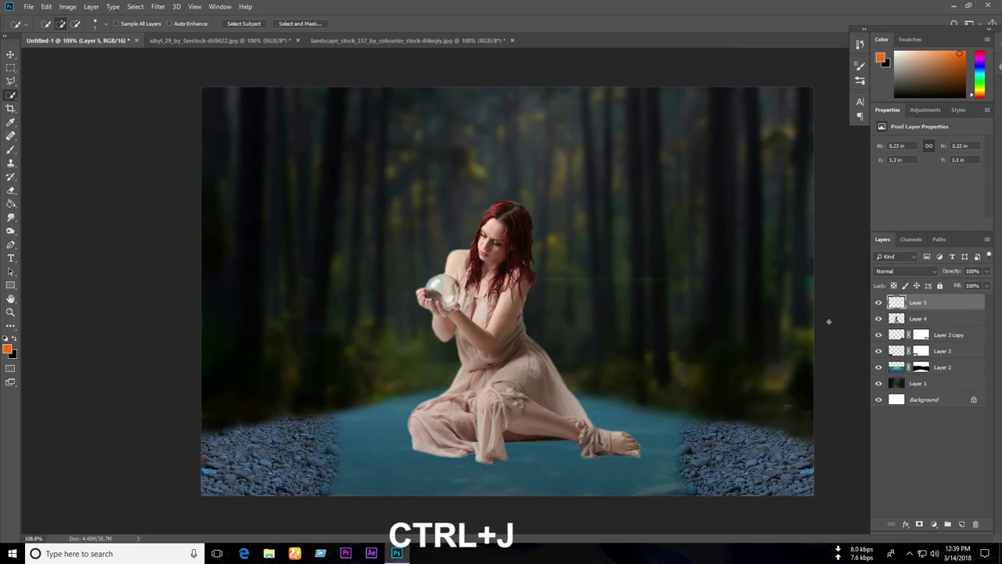
pyautogui.click(878, 318)
pyautogui.click(878, 318)
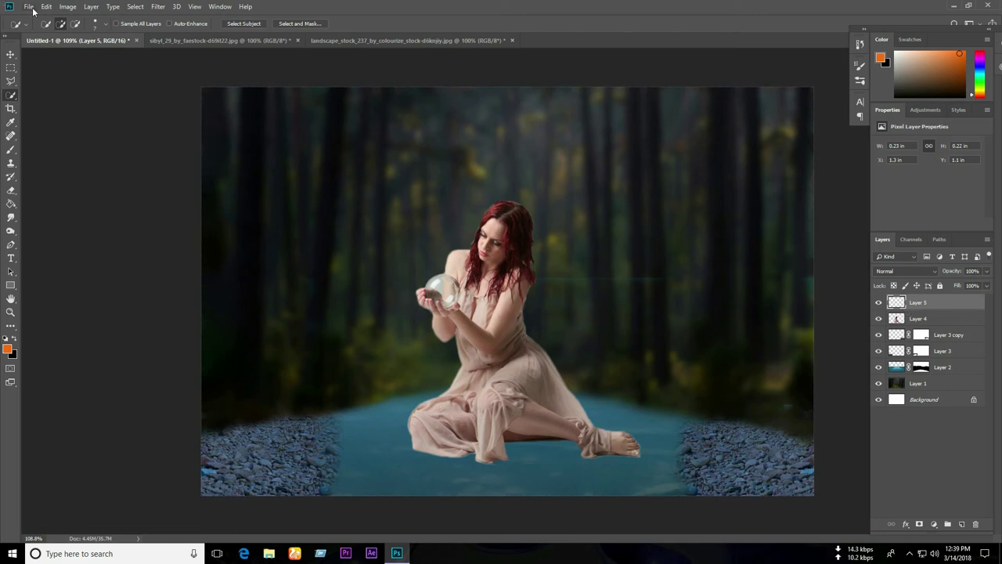
# Add a Hue/Saturation layer clipped to the ball, colorized to Hue 204, Saturation 69
pyautogui.click(933, 523)
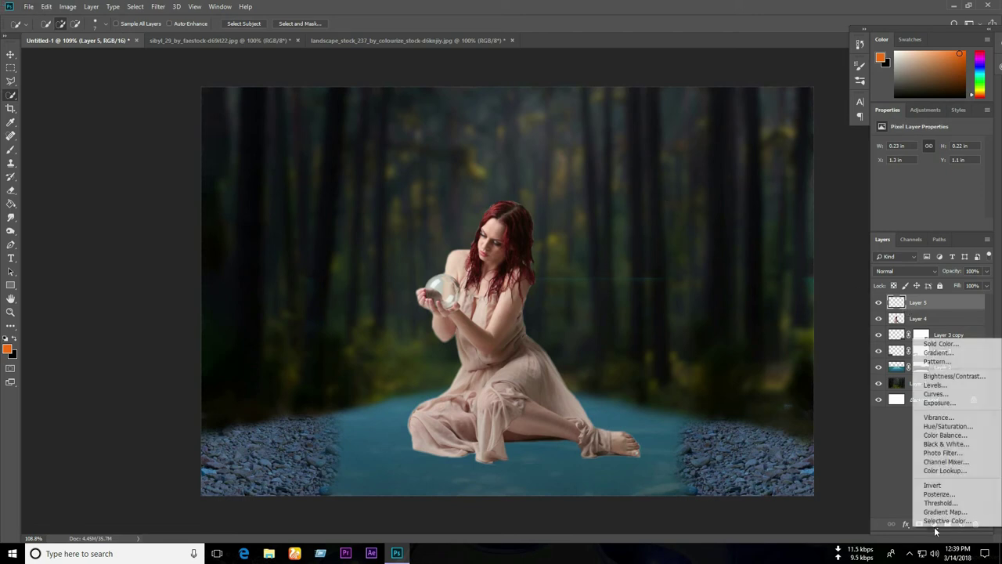
pyautogui.click(939, 424)
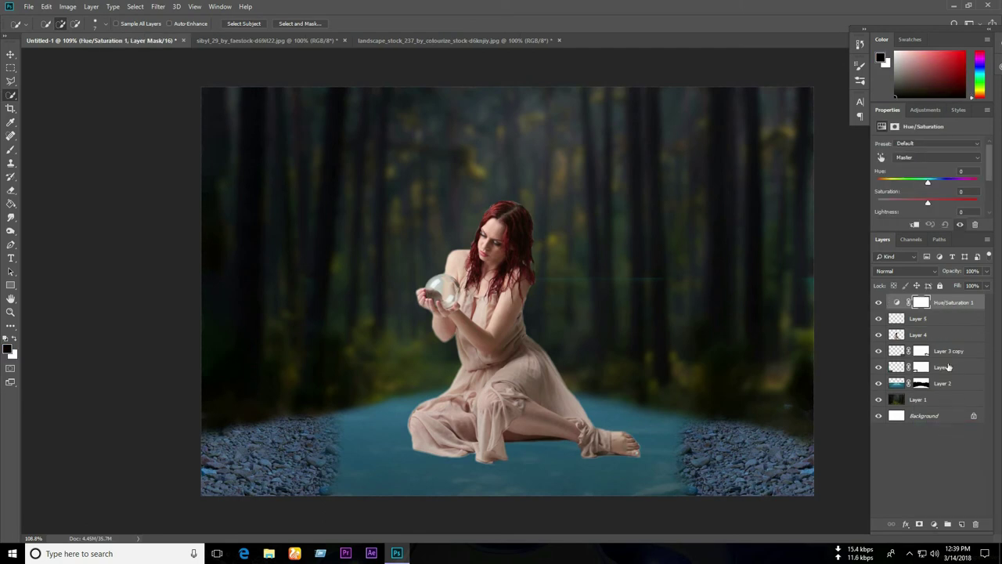
pyautogui.rightClick(948, 308)
pyautogui.click(946, 300)
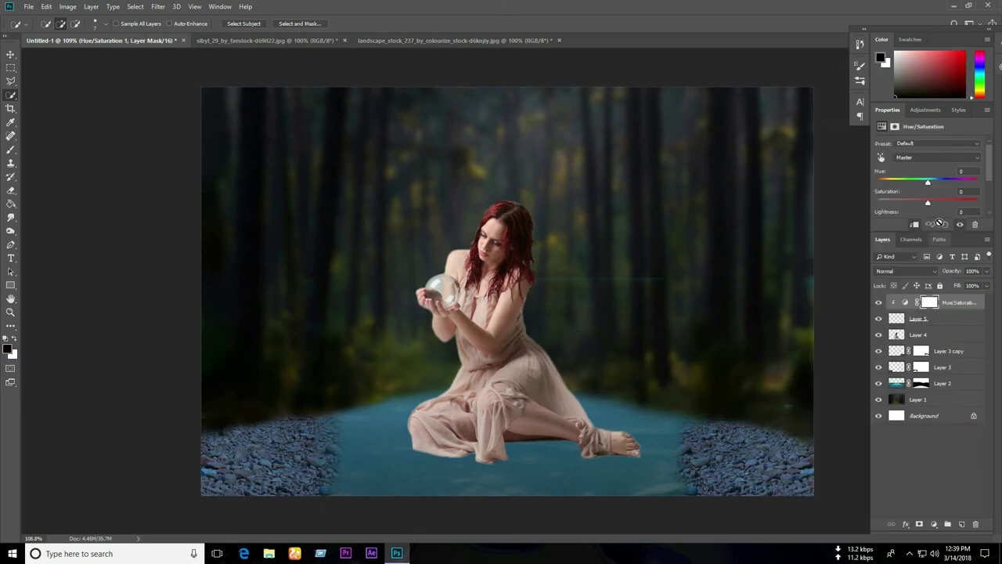
pyautogui.scroll(-2, 988, 175)
pyautogui.click(925, 208)
pyautogui.moveTo(888, 158)
pyautogui.mouseDown()
pyautogui.moveTo(936, 159)
pyautogui.moveTo(921, 175)
pyautogui.moveTo(946, 195)
pyautogui.moveTo(928, 195)
pyautogui.mouseUp()
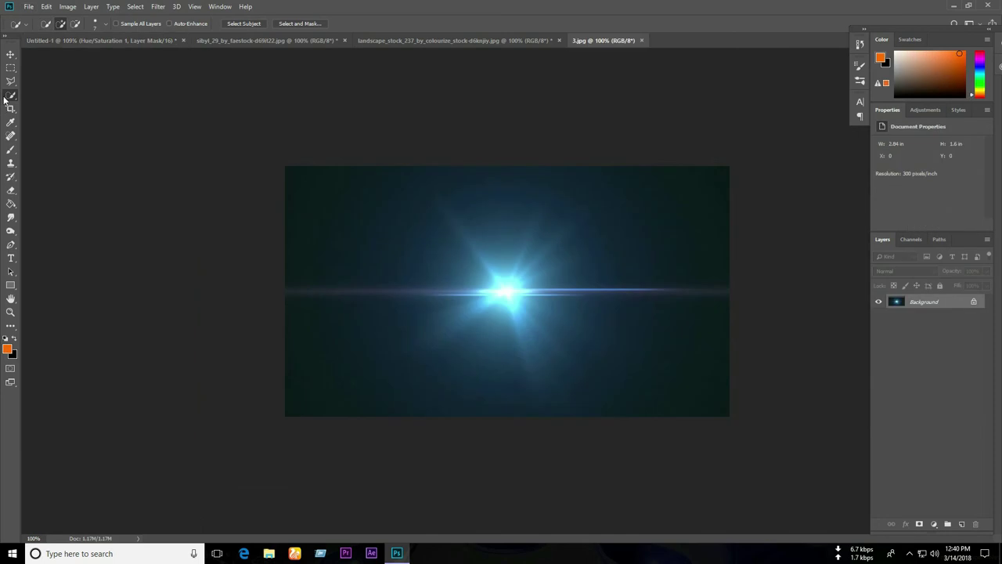
# Cut a circle from the light flare image and drop it onto the woman's crystal ball
pyautogui.moveTo(11, 67); pyautogui.dragTo(62, 76)
pyautogui.moveTo(474, 251); pyautogui.dragTo(544, 328)
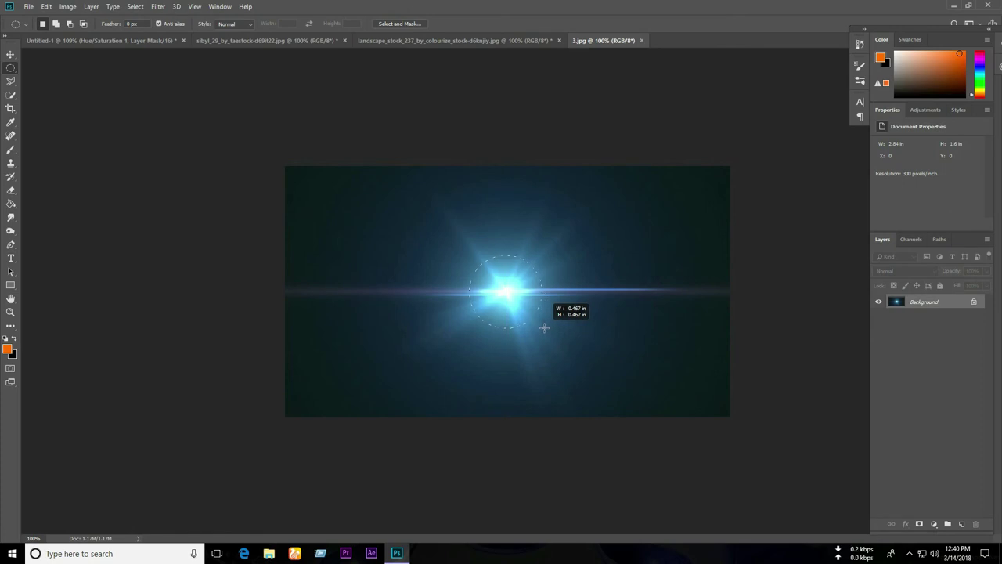
pyautogui.moveTo(544, 327); pyautogui.dragTo(543, 328)
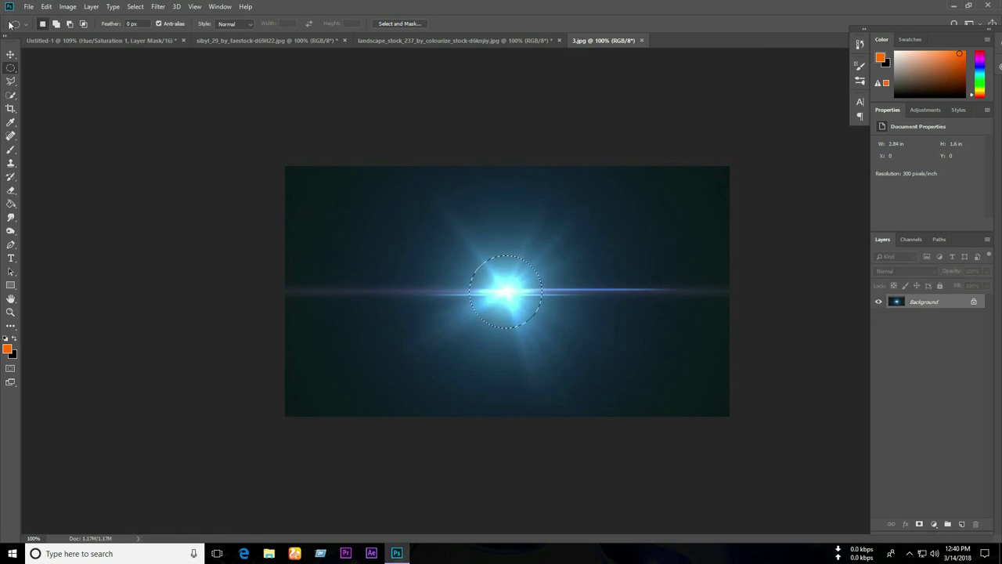
pyautogui.press('v')
pyautogui.moveTo(509, 290); pyautogui.dragTo(104, 41)
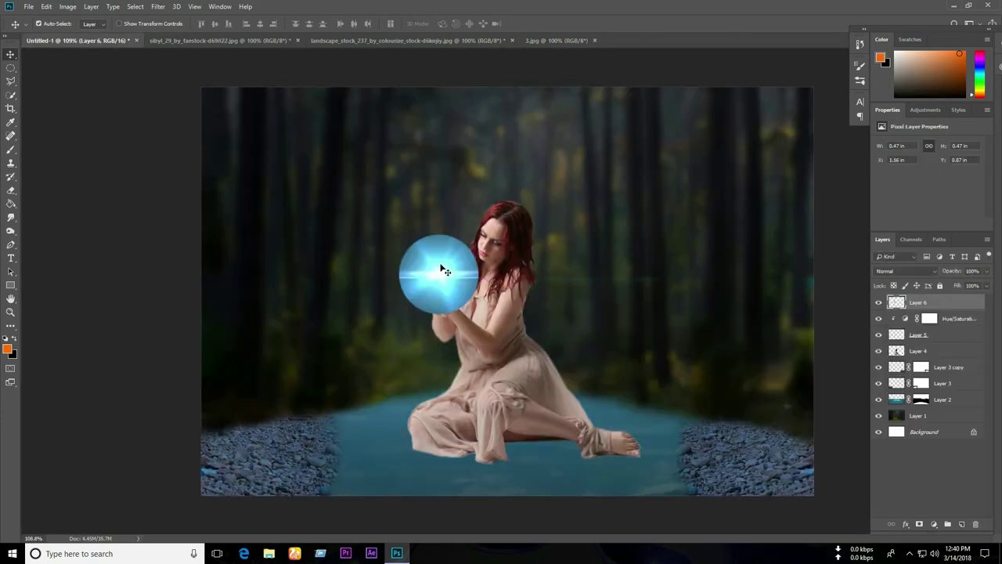
pyautogui.moveTo(105, 41); pyautogui.dragTo(452, 283)
# Scale the flare orb to about 76% so it fits over the crystal ball
pyautogui.hotkey('ctrl', 't')
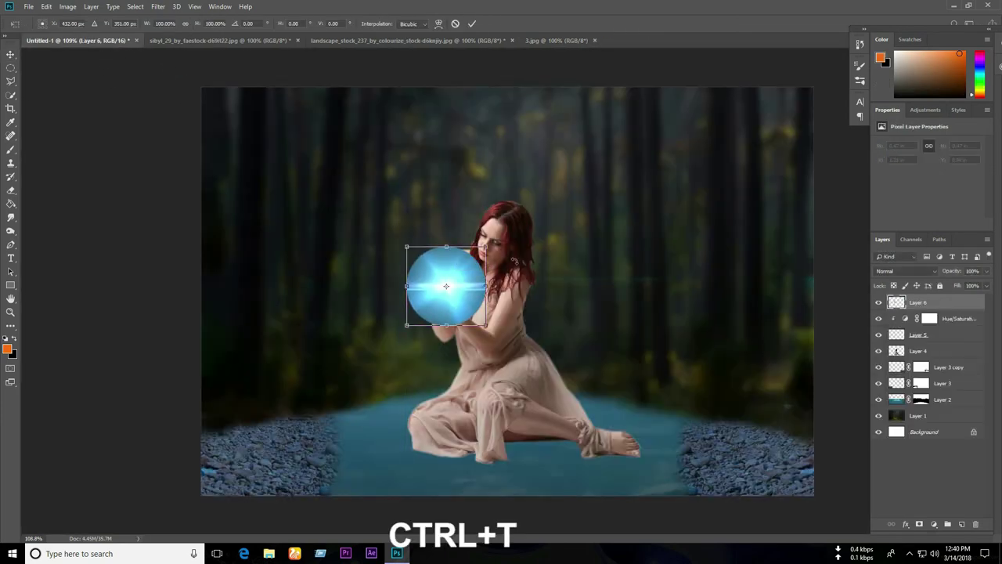
pyautogui.moveTo(487, 246); pyautogui.dragTo(466, 266)
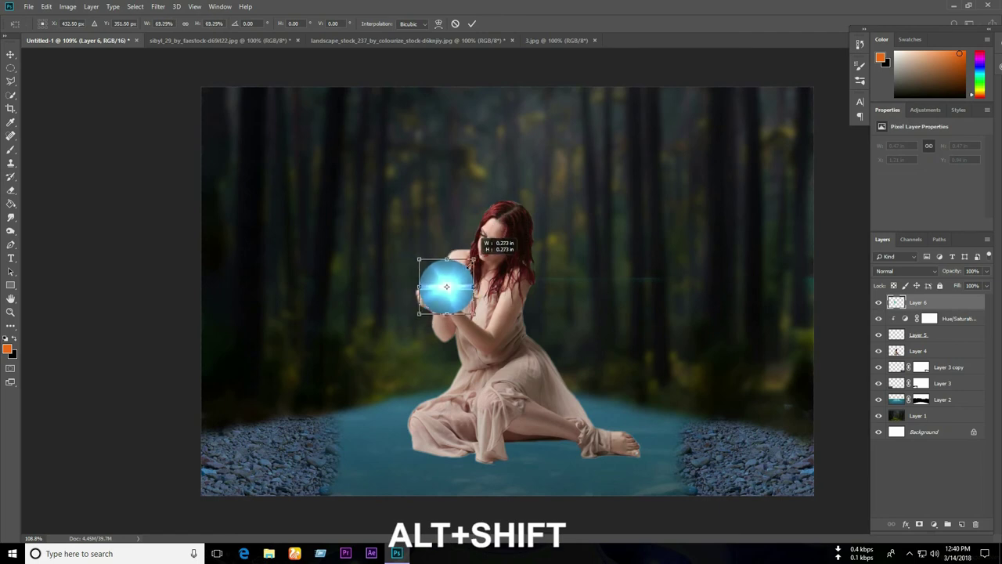
pyautogui.moveTo(467, 267)
pyautogui.mouseDown()
pyautogui.moveTo(476, 256)
pyautogui.moveTo(456, 289)
pyautogui.mouseUp()
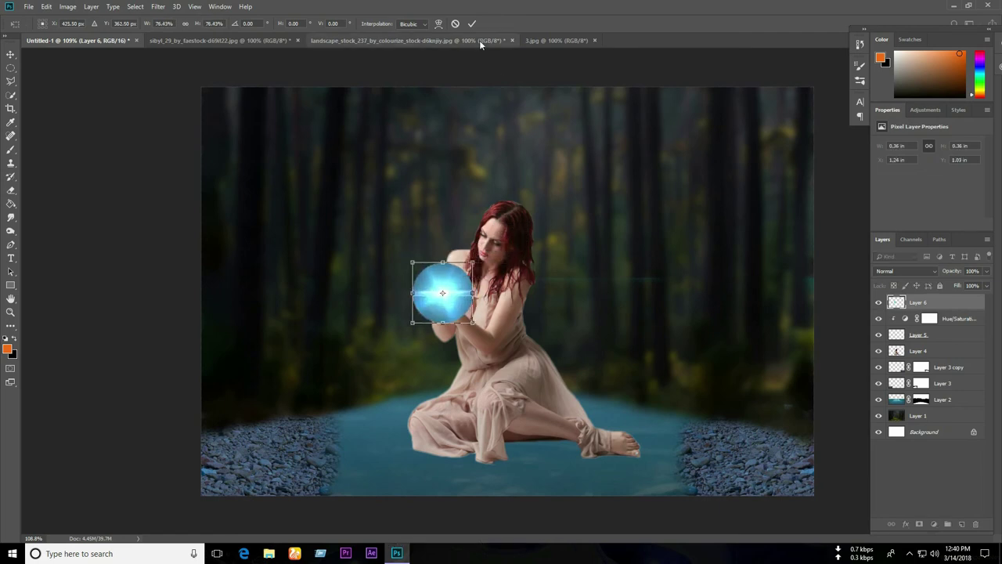
pyautogui.click(472, 24)
pyautogui.click(897, 271)
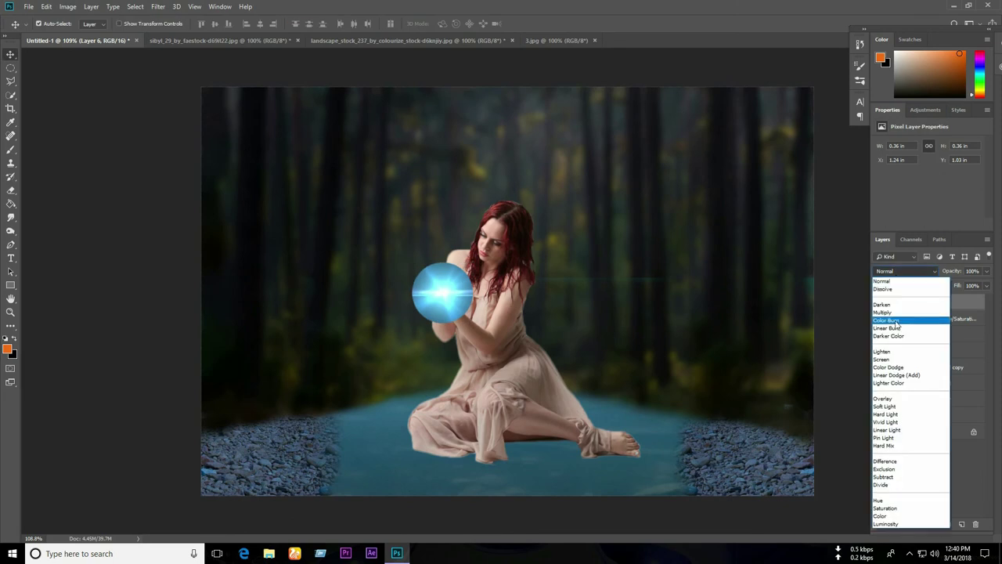
# Blend Layer 6 in Screen, clip it to the layer below, and nudge the orb into her hands
pyautogui.click(892, 357)
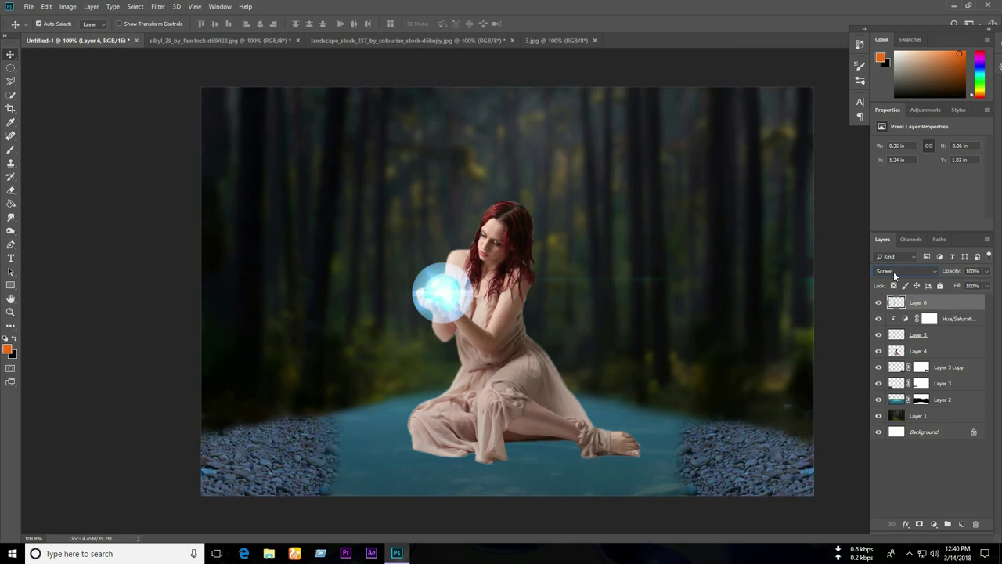
pyautogui.rightClick(926, 307)
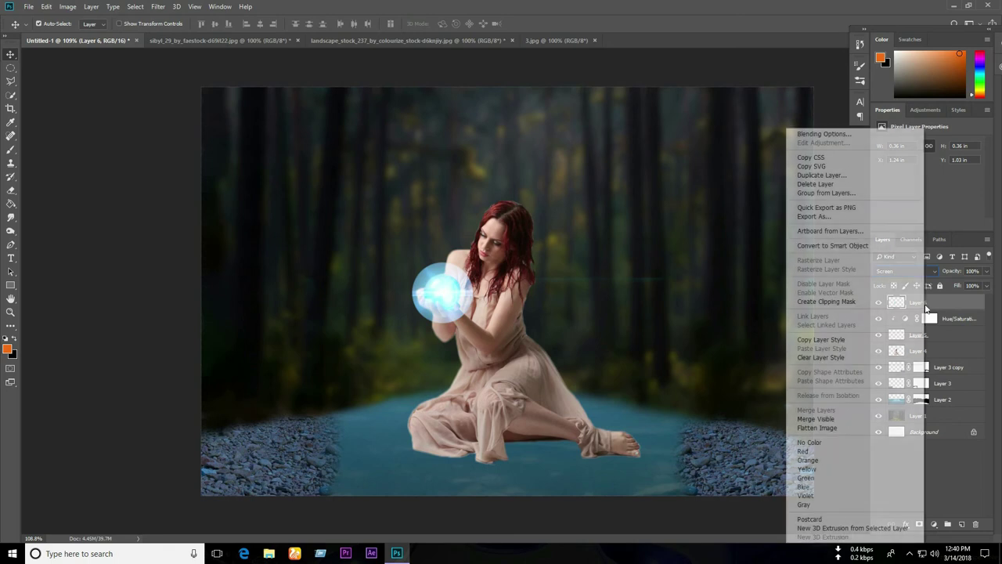
pyautogui.click(872, 300)
pyautogui.moveTo(445, 290); pyautogui.dragTo(445, 291)
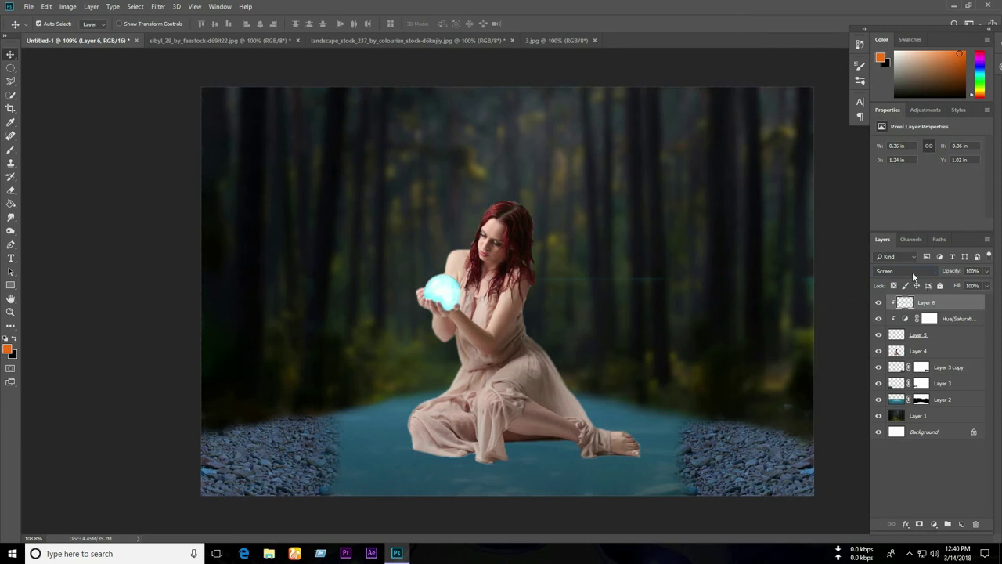
# Try Multiply blending on the orb, then return it to Screen
pyautogui.click(912, 272)
pyautogui.click(897, 311)
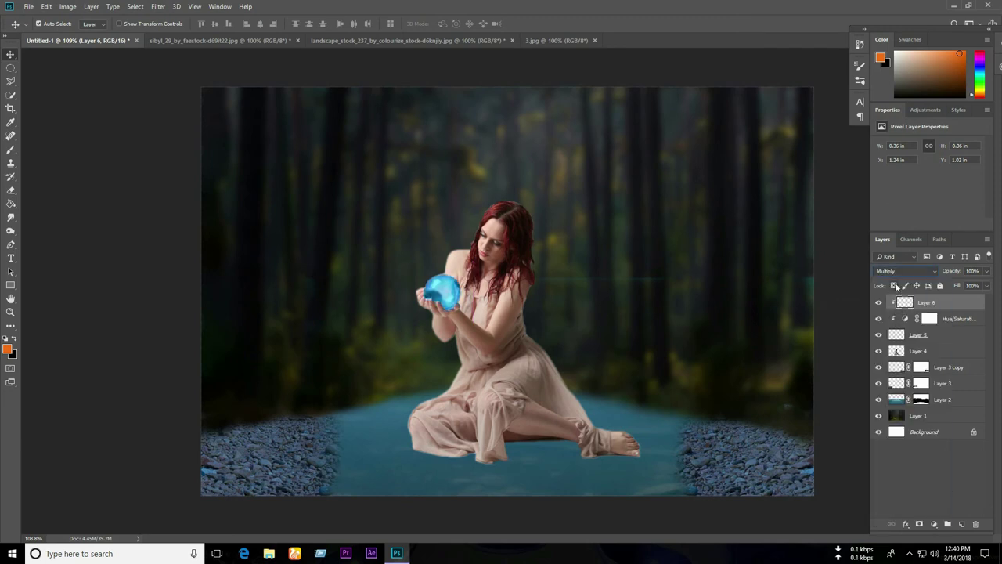
pyautogui.click(894, 272)
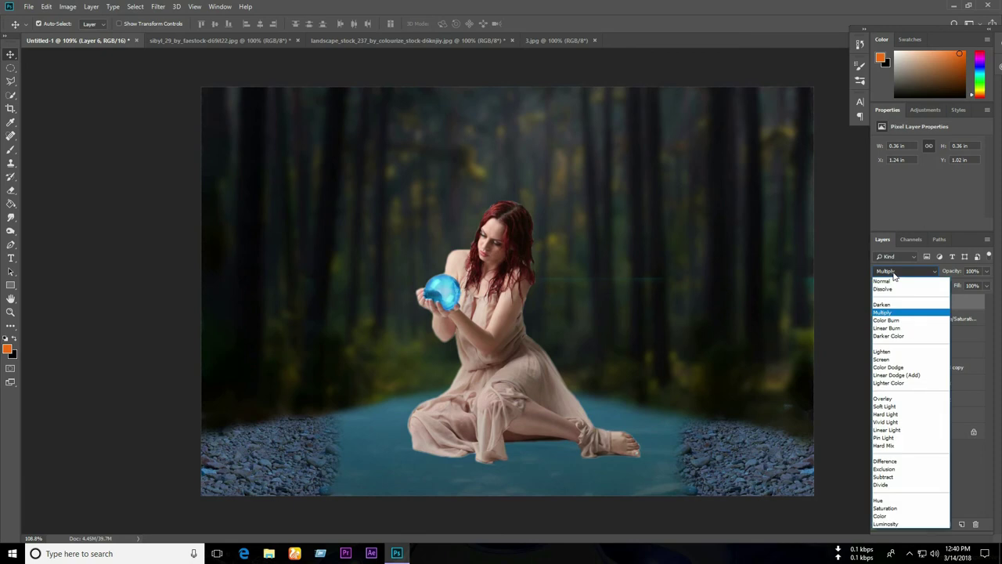
pyautogui.click(889, 358)
# Add a Hue/Saturation adjustment with Colorize on and clip it to the orb layer
pyautogui.click(933, 523)
pyautogui.click(927, 421)
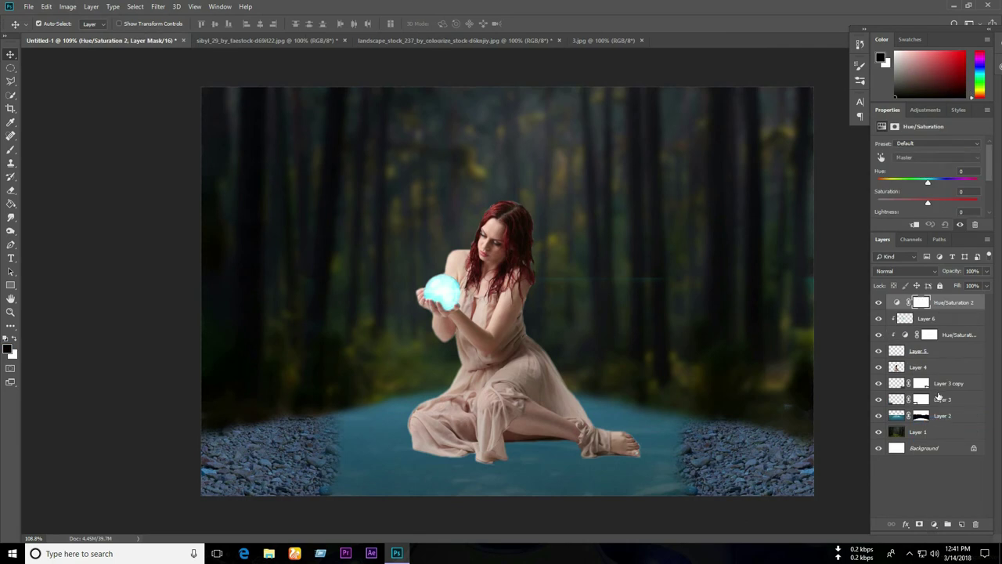
pyautogui.scroll(-2, 986, 178)
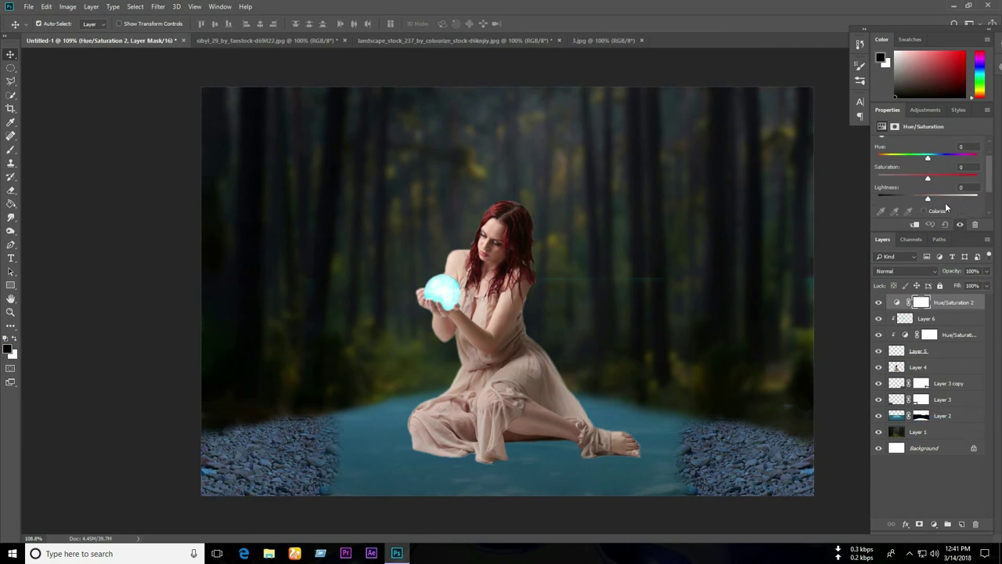
pyautogui.click(923, 210)
pyautogui.rightClick(958, 305)
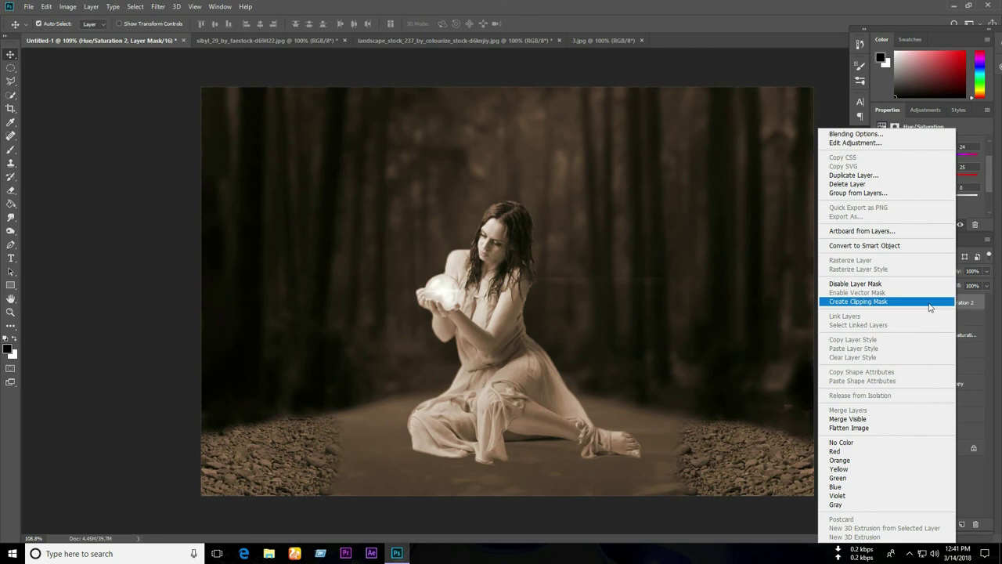
pyautogui.click(930, 305)
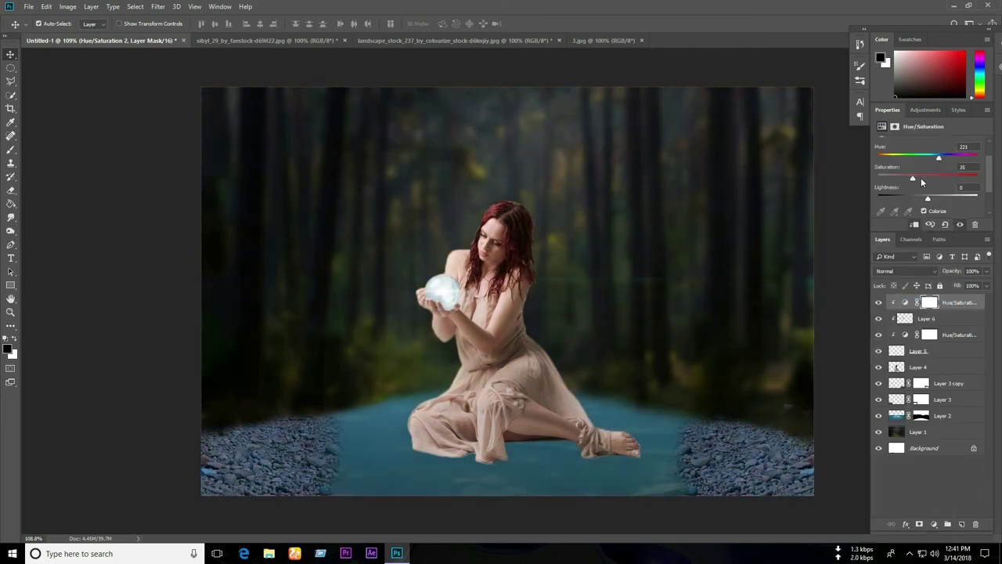
# Turn Colorize off and set Hue +17, Saturation -5, Lightness +1 for an icy blue orb
pyautogui.moveTo(956, 179)
pyautogui.mouseDown()
pyautogui.moveTo(971, 180)
pyautogui.moveTo(956, 197)
pyautogui.moveTo(929, 202)
pyautogui.mouseUp()
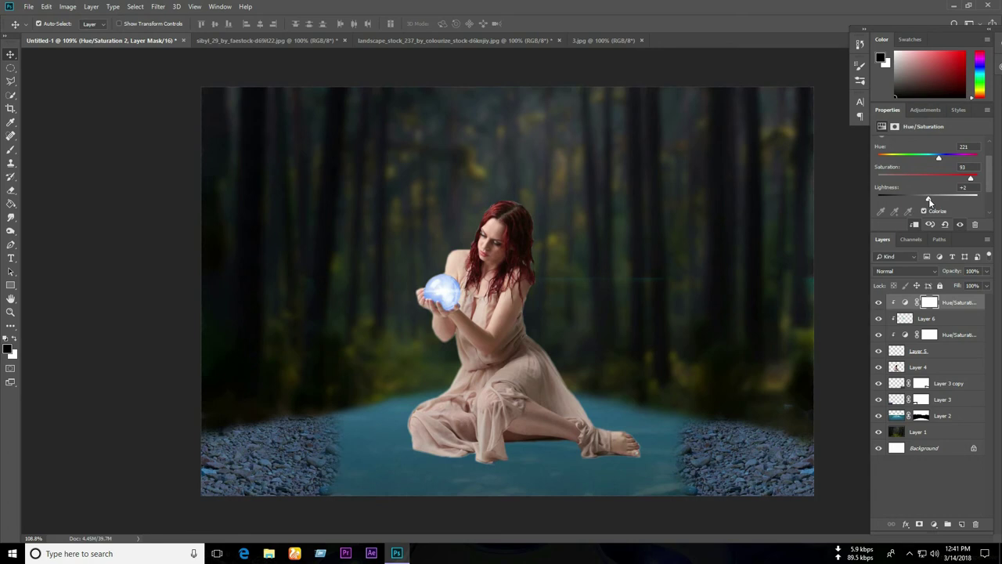
pyautogui.click(924, 210)
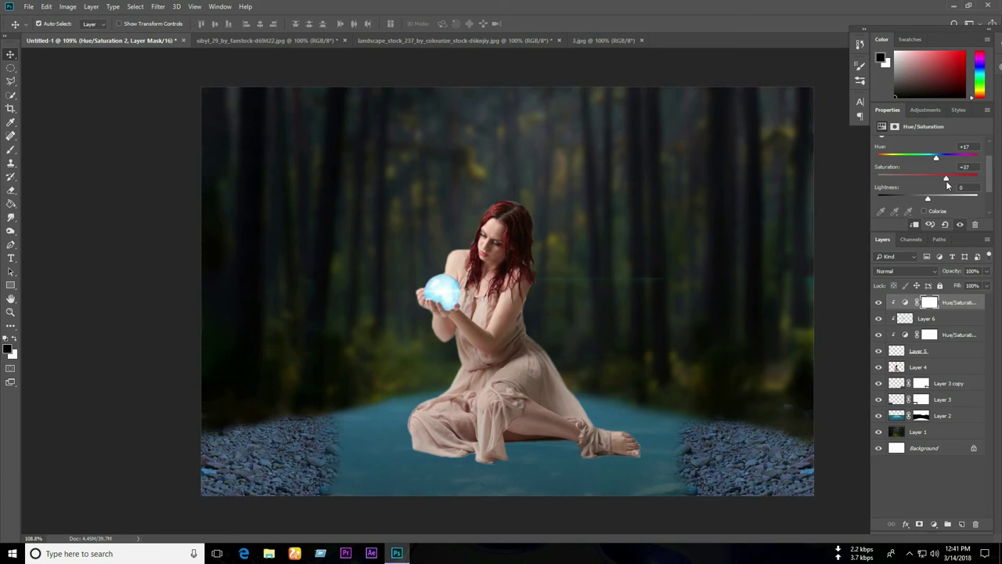
pyautogui.moveTo(928, 199); pyautogui.dragTo(923, 200)
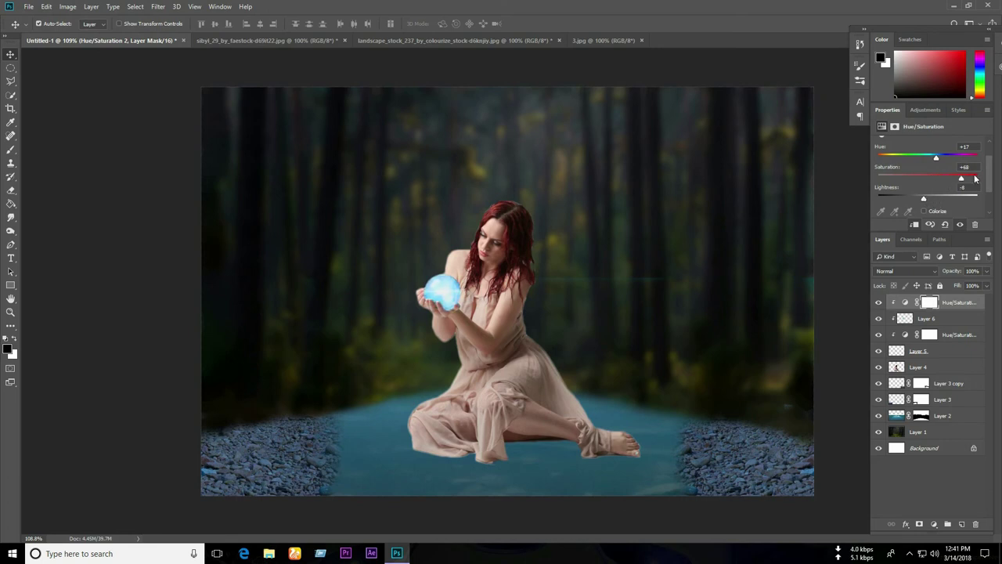
pyautogui.moveTo(958, 176); pyautogui.dragTo(925, 180)
pyautogui.moveTo(926, 198); pyautogui.dragTo(928, 199)
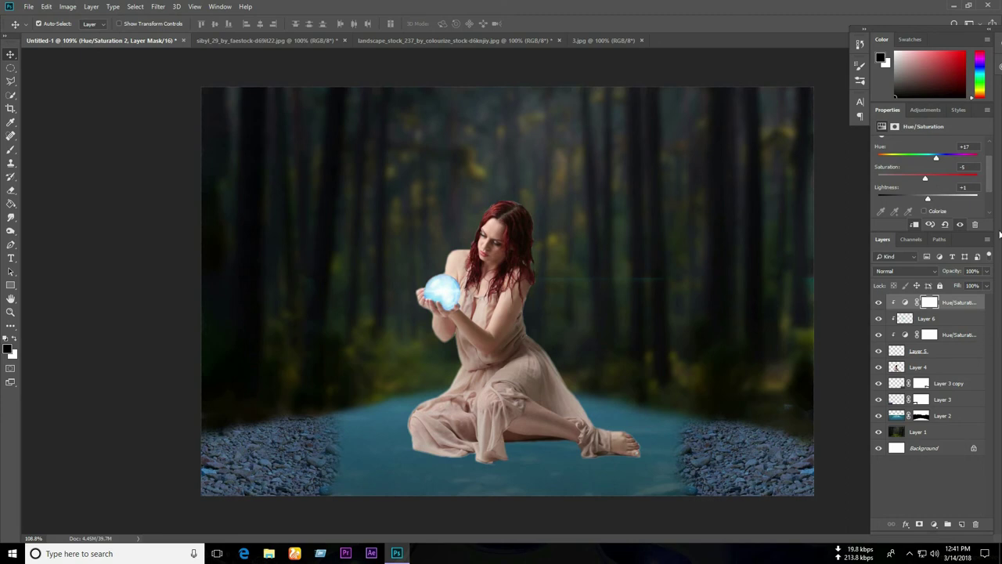
pyautogui.moveTo(988, 190); pyautogui.dragTo(988, 188)
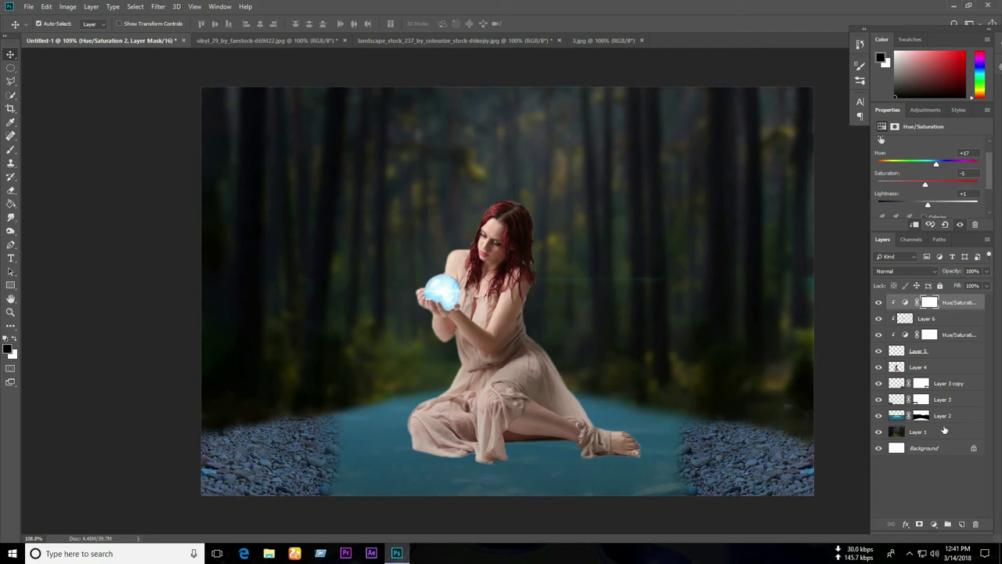
# On a new layer, paint a very large soft white glow around the woman
pyautogui.click(962, 524)
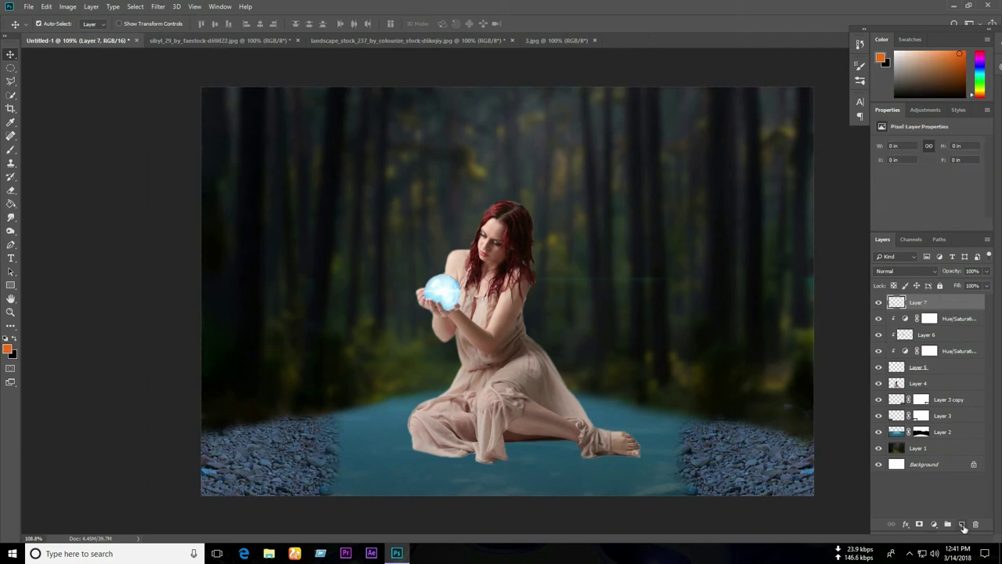
pyautogui.click(13, 151)
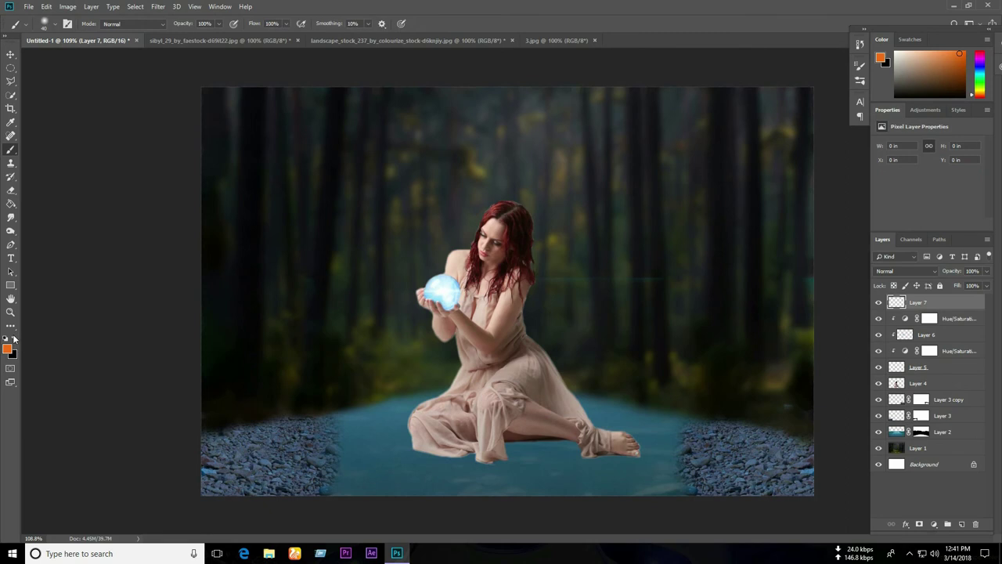
pyautogui.click(8, 349)
pyautogui.click(363, 127)
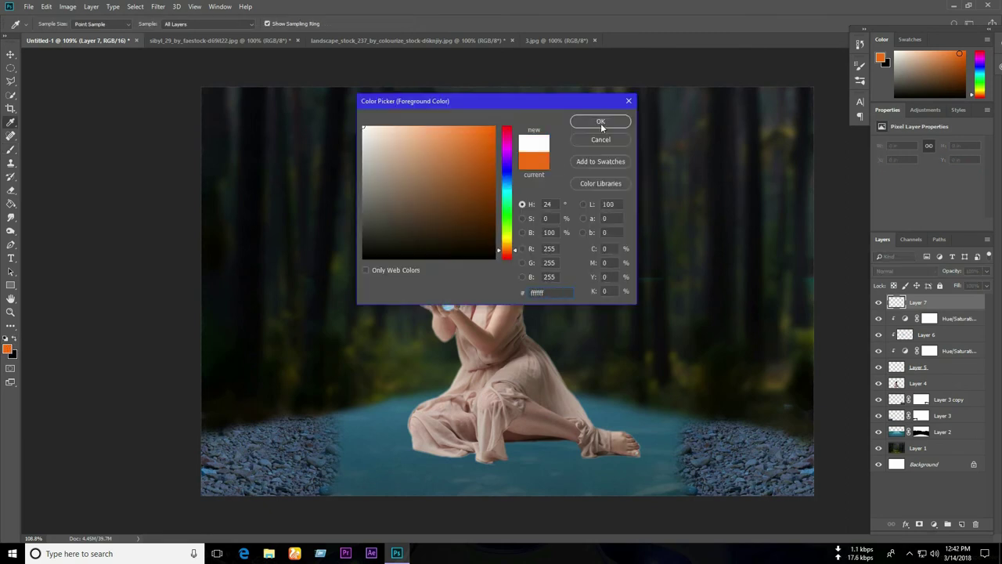
pyautogui.click(600, 122)
pyautogui.press(']')
pyautogui.press(']')
pyautogui.press(']')
pyautogui.press(']')
pyautogui.press(']')
pyautogui.press(']')
pyautogui.press(']')
pyautogui.press(']')
pyautogui.press(']')
pyautogui.press(']')
pyautogui.press(']')
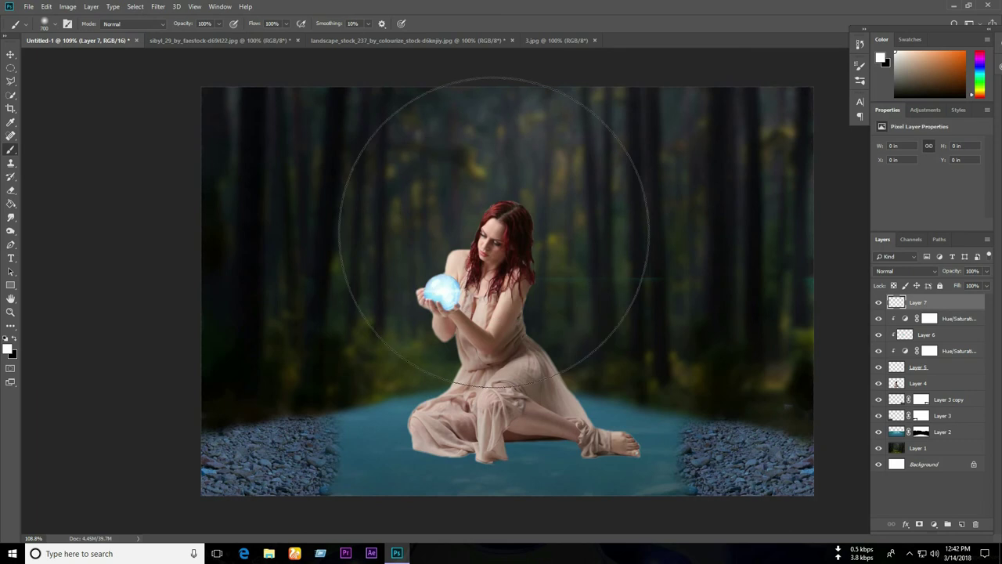
pyautogui.click(493, 229)
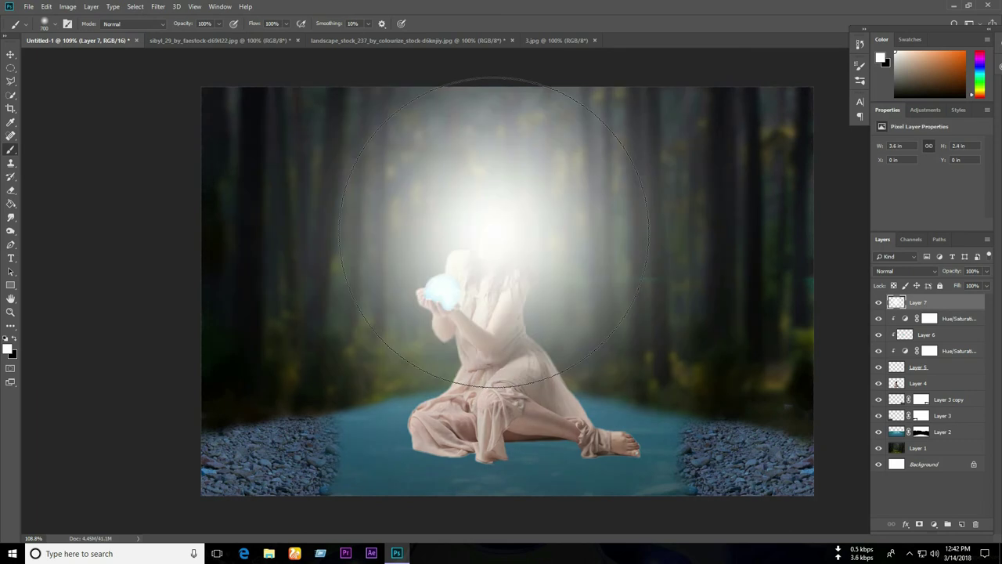
pyautogui.press(']')
pyautogui.click(489, 227)
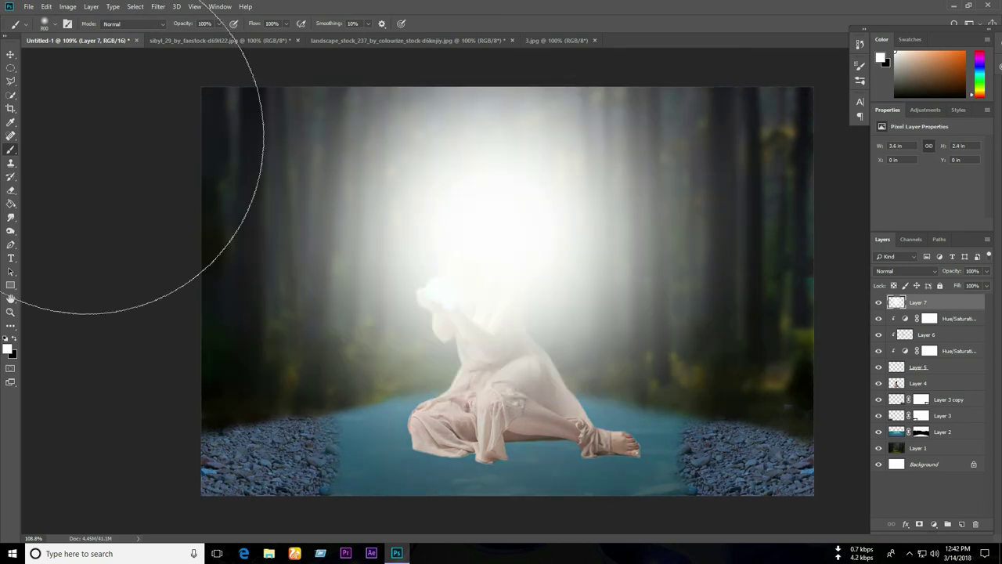
# Move the glow layer (Layer 7) to just above Layer 1 and shrink the brush to 125
pyautogui.click(11, 54)
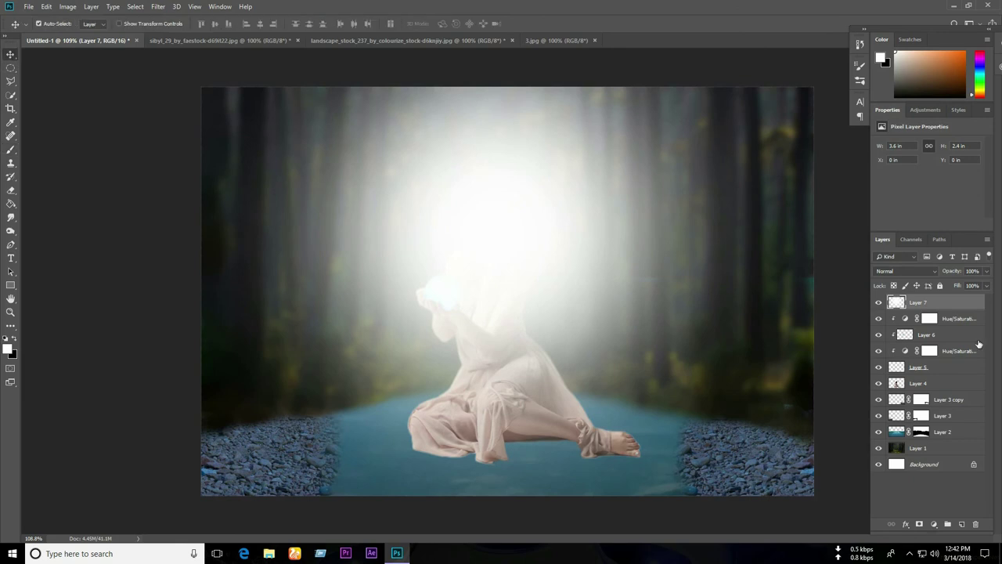
pyautogui.moveTo(950, 303); pyautogui.dragTo(945, 436)
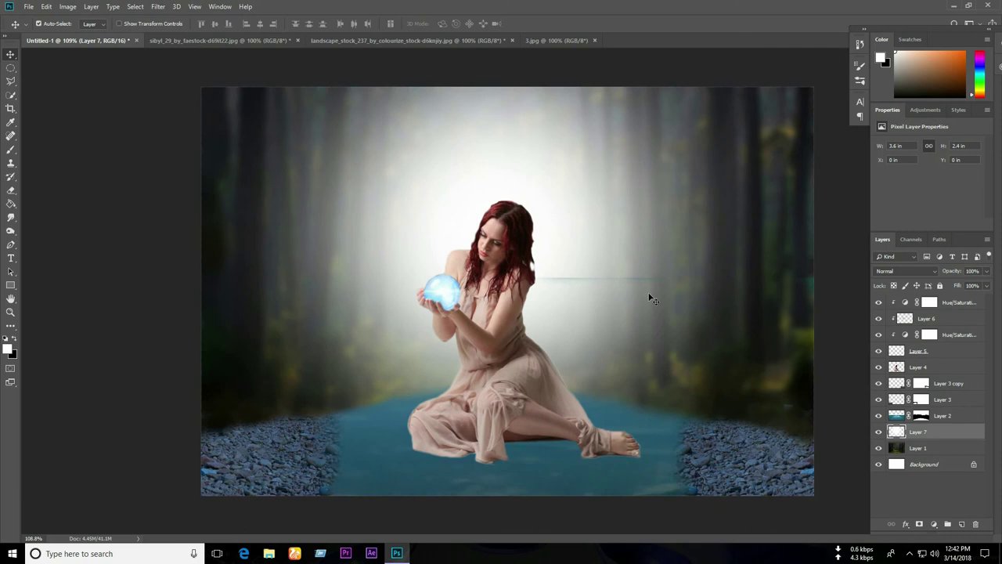
pyautogui.click(920, 416)
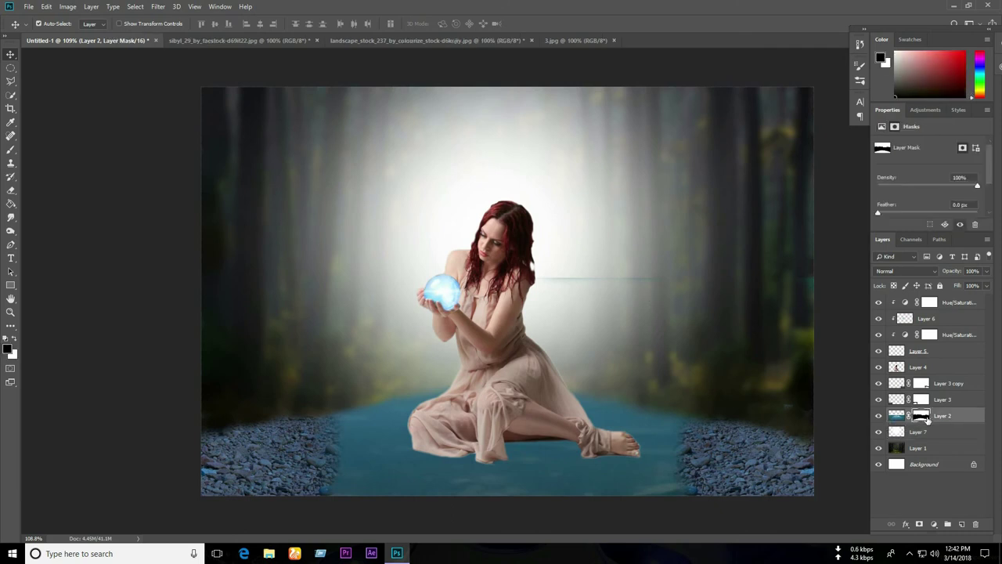
pyautogui.click(11, 149)
pyautogui.press('[')
pyautogui.press('[')
pyautogui.press('[')
pyautogui.press('[')
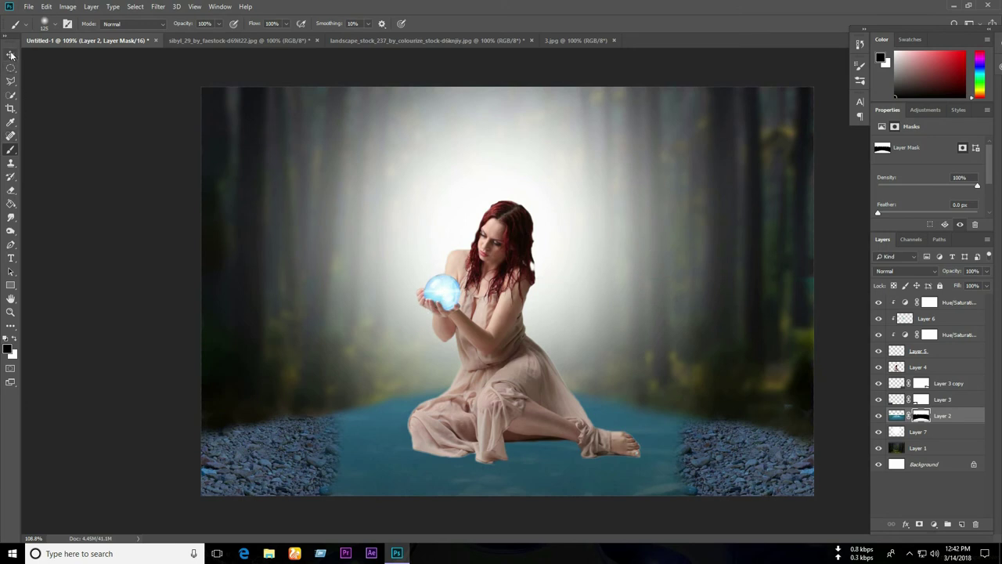
# Lower Layer 7's glow to 70% opacity
pyautogui.click(11, 54)
pyautogui.click(901, 433)
pyautogui.click(987, 271)
pyautogui.moveTo(976, 287); pyautogui.dragTo(972, 286)
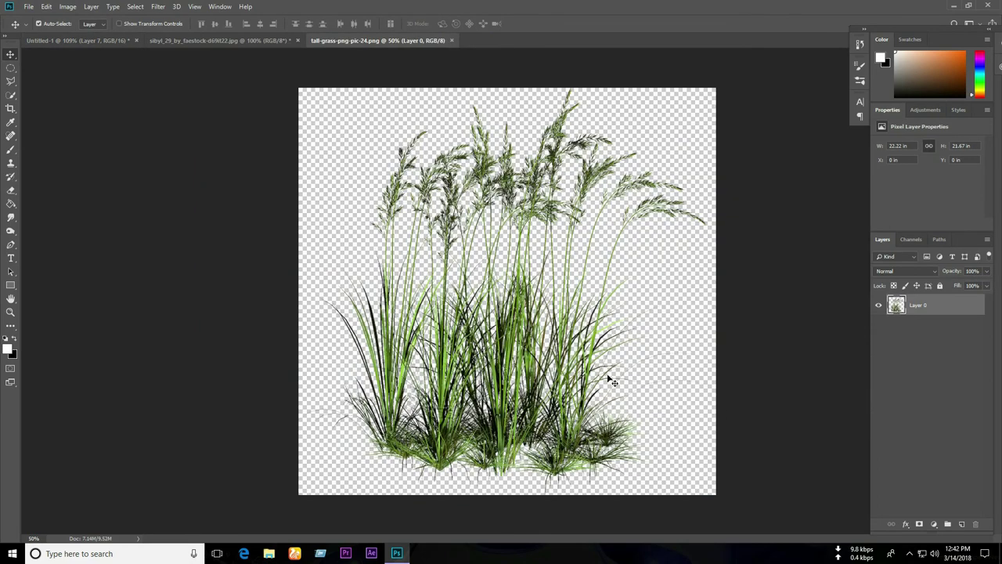
# Drop the tall grass in as Layer 8, shrink it to a small lower-left clump, and zoom to 100%
pyautogui.moveTo(590, 382)
pyautogui.mouseDown()
pyautogui.moveTo(109, 43)
pyautogui.moveTo(315, 341)
pyautogui.mouseUp()
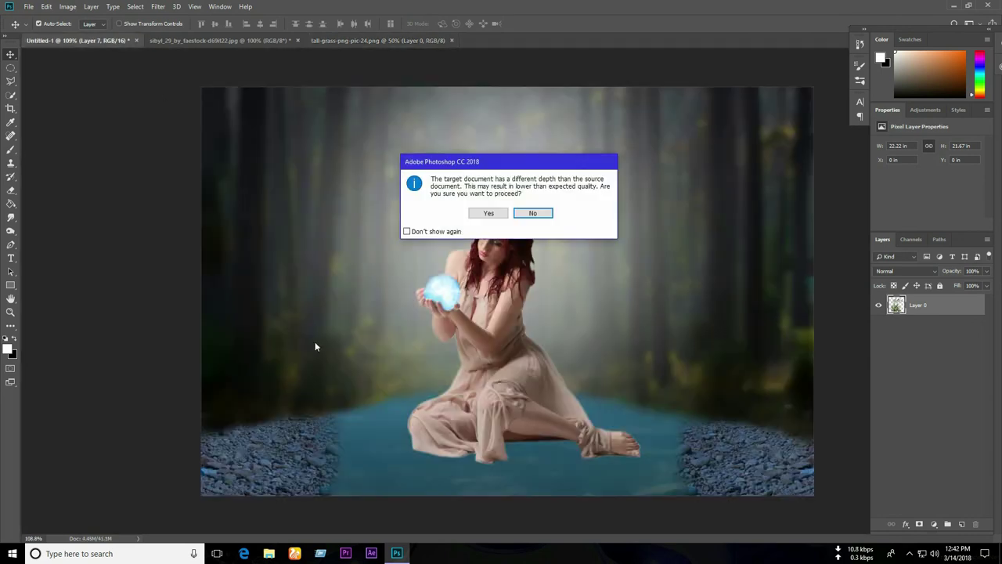
pyautogui.click(488, 212)
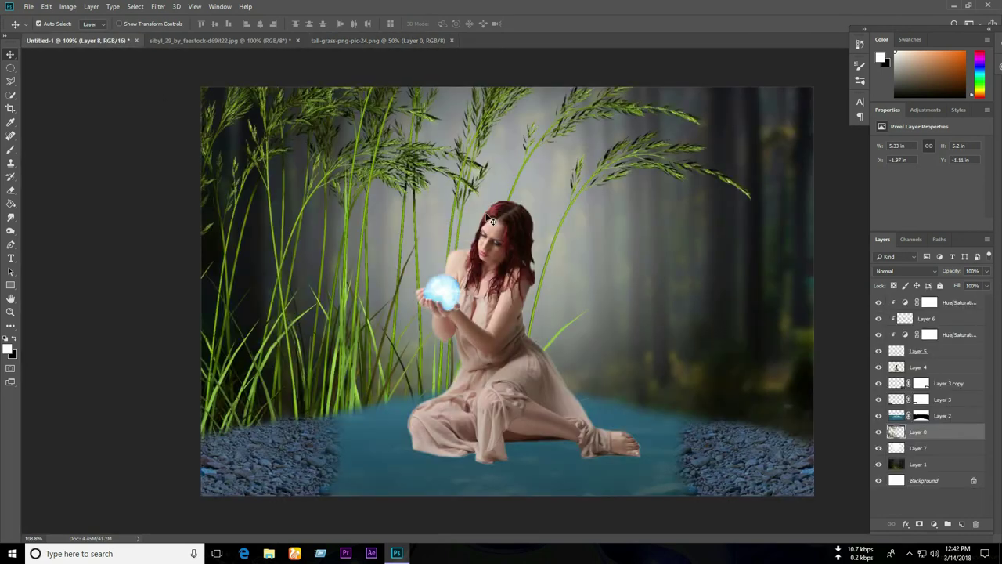
pyautogui.hotkey('ctrl', 't')
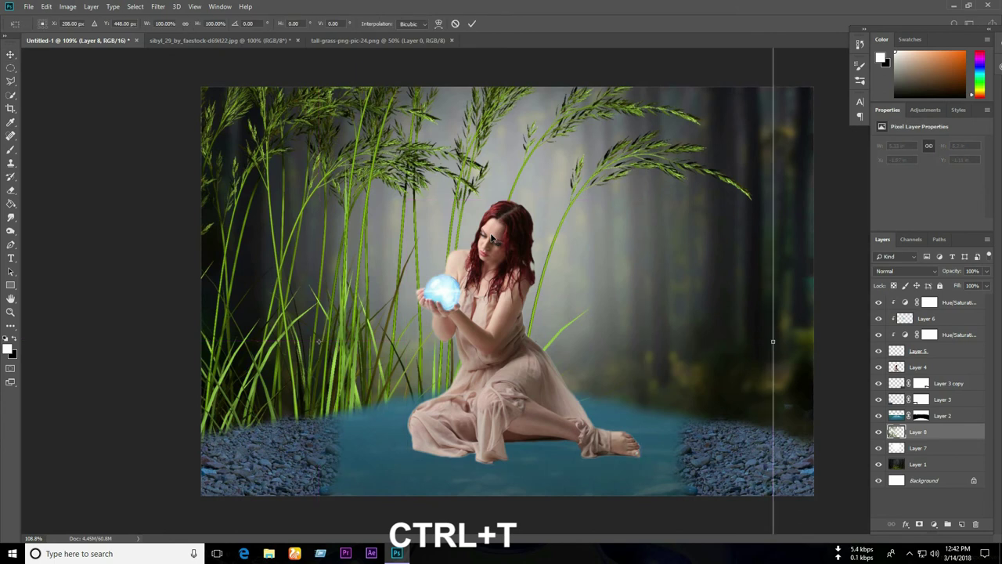
pyautogui.hotkey('ctrl', '0')
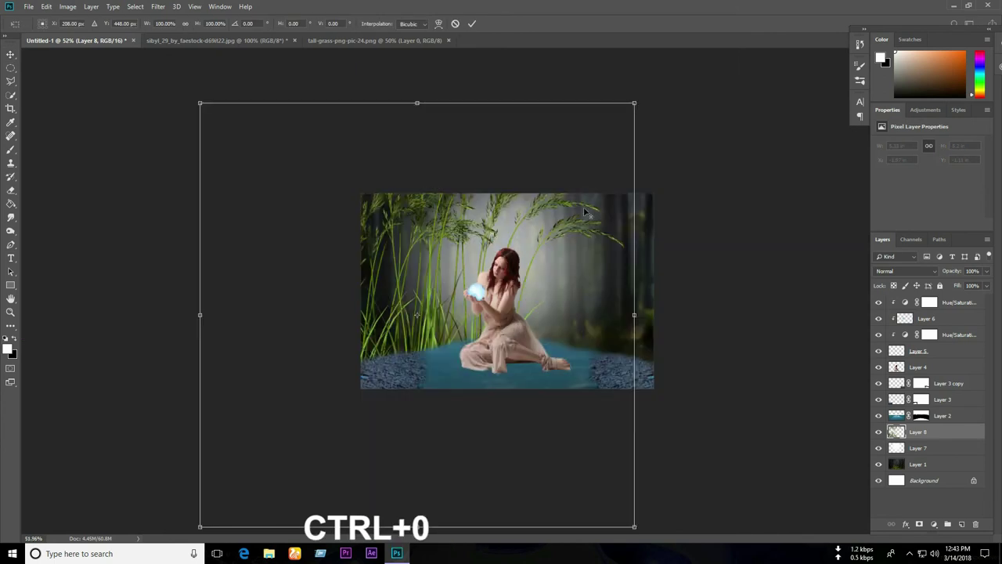
pyautogui.moveTo(634, 103)
pyautogui.mouseDown()
pyautogui.moveTo(479, 240)
pyautogui.moveTo(449, 283)
pyautogui.mouseUp()
pyautogui.moveTo(428, 334); pyautogui.dragTo(407, 351)
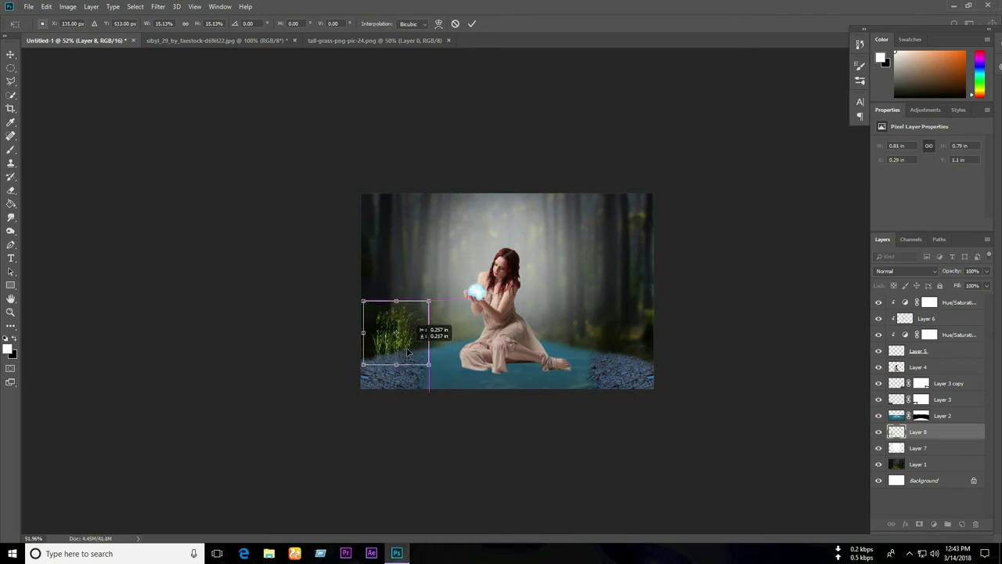
pyautogui.click(473, 25)
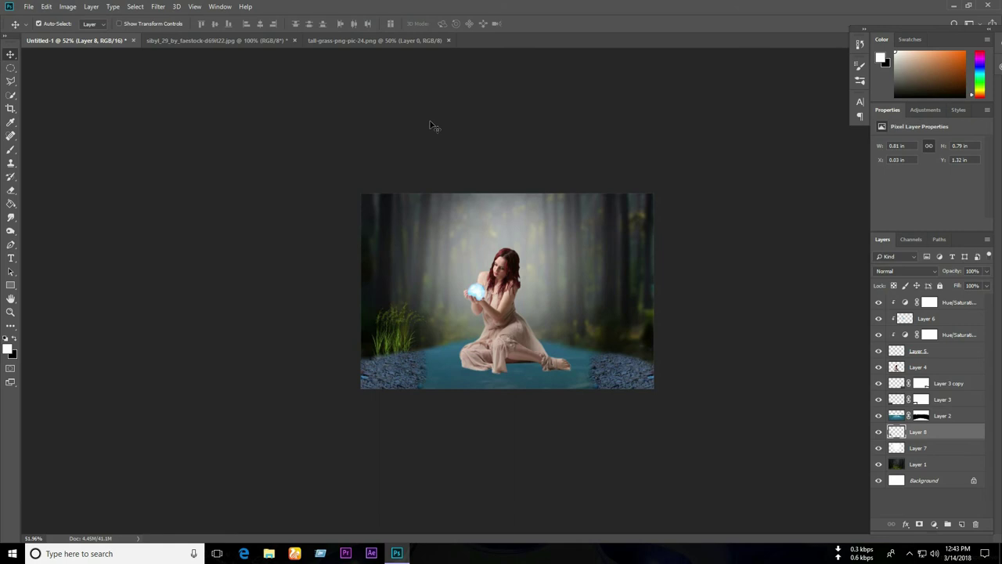
pyautogui.click(11, 312)
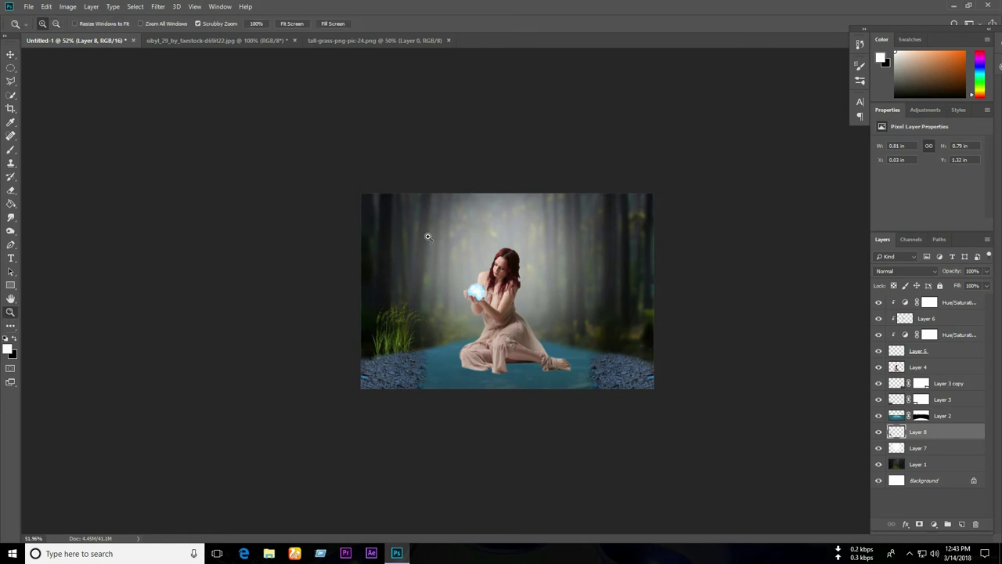
pyautogui.click(428, 237)
# Place Layer 8 below Layer 4 and enlarge the grass clump onto the left rocks
pyautogui.click(11, 53)
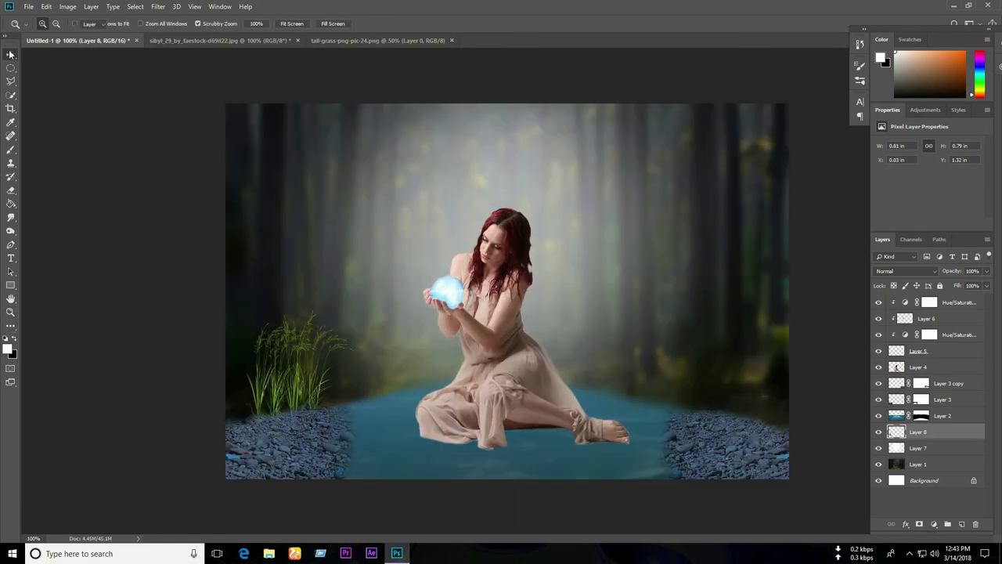
pyautogui.moveTo(928, 436)
pyautogui.mouseDown()
pyautogui.moveTo(956, 344)
pyautogui.moveTo(962, 369)
pyautogui.mouseUp()
pyautogui.moveTo(304, 417); pyautogui.dragTo(310, 417)
pyautogui.hotkey('ctrl', 't')
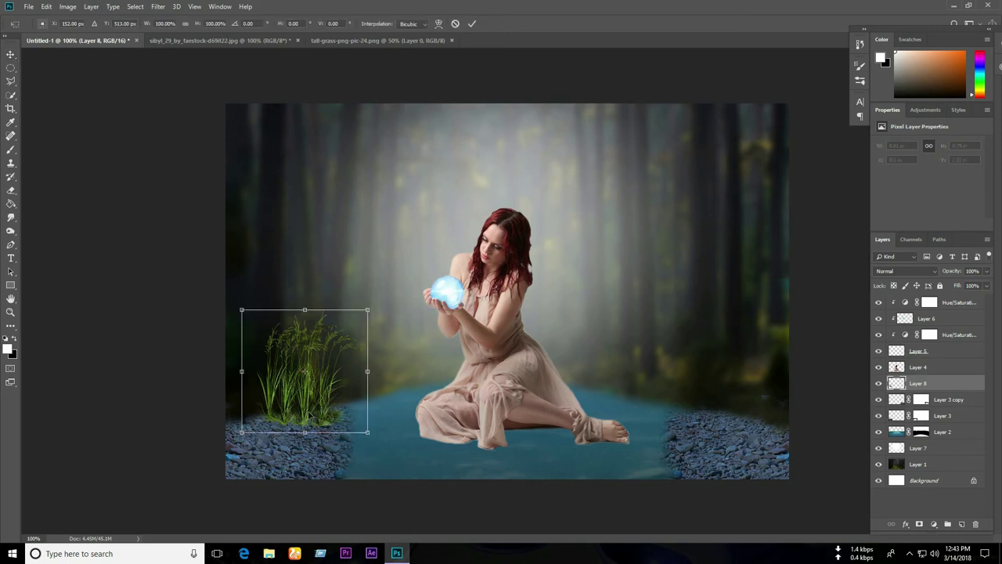
pyautogui.moveTo(370, 307); pyautogui.dragTo(389, 295)
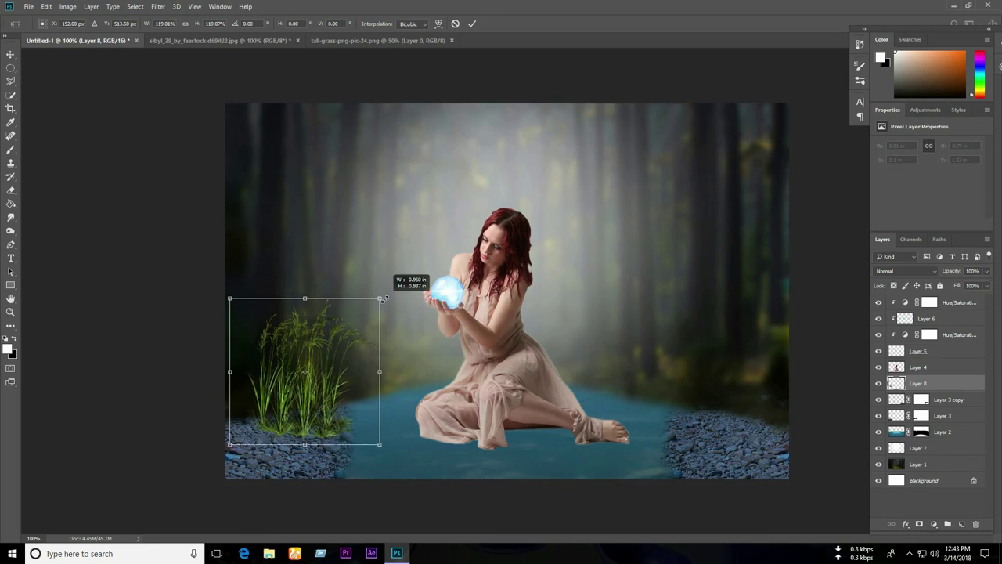
pyautogui.click(472, 24)
pyautogui.moveTo(286, 411); pyautogui.dragTo(284, 423)
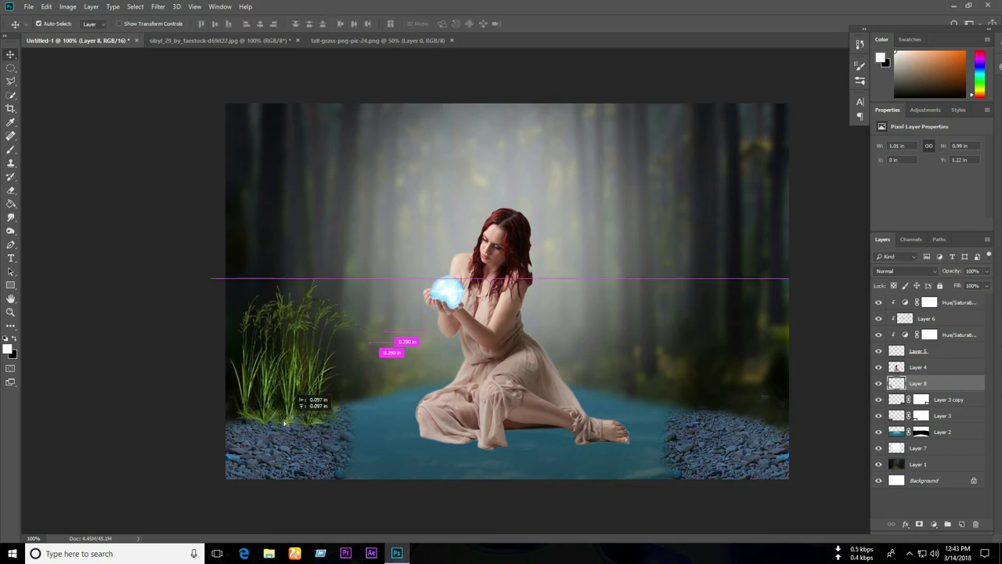
pyautogui.hotkey('ctrl', 't')
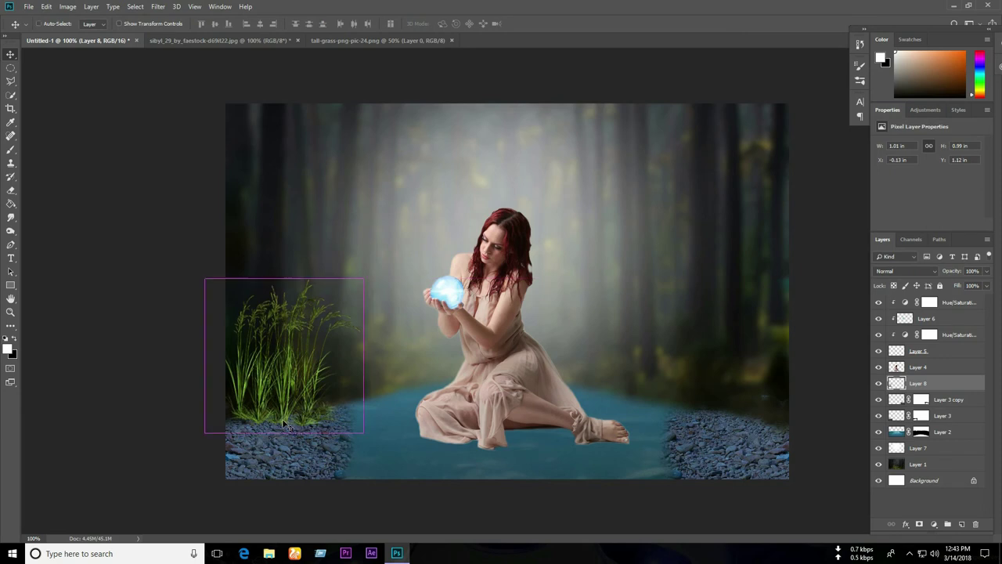
pyautogui.moveTo(363, 275); pyautogui.dragTo(367, 274)
pyautogui.moveTo(313, 427); pyautogui.dragTo(315, 420)
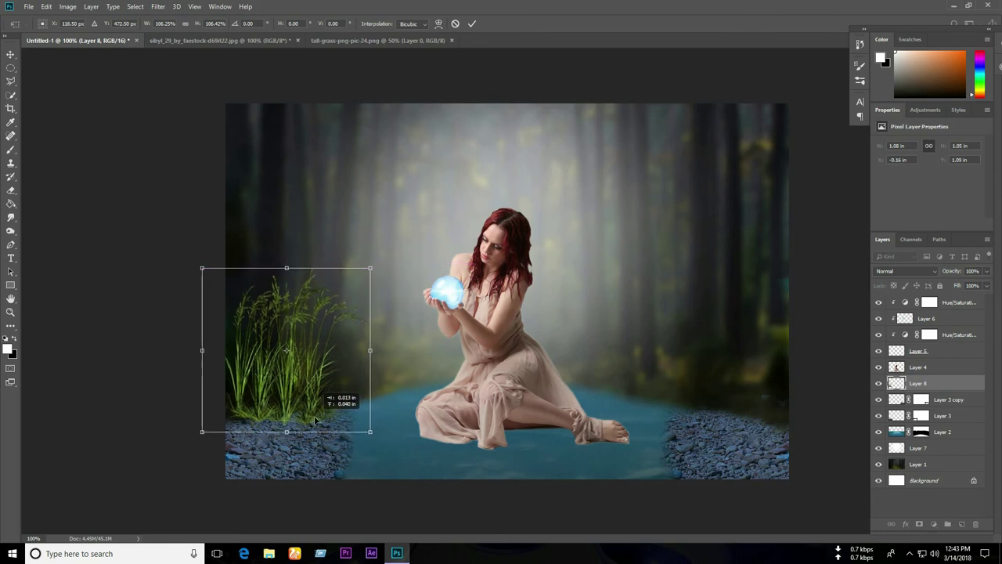
pyautogui.click(472, 23)
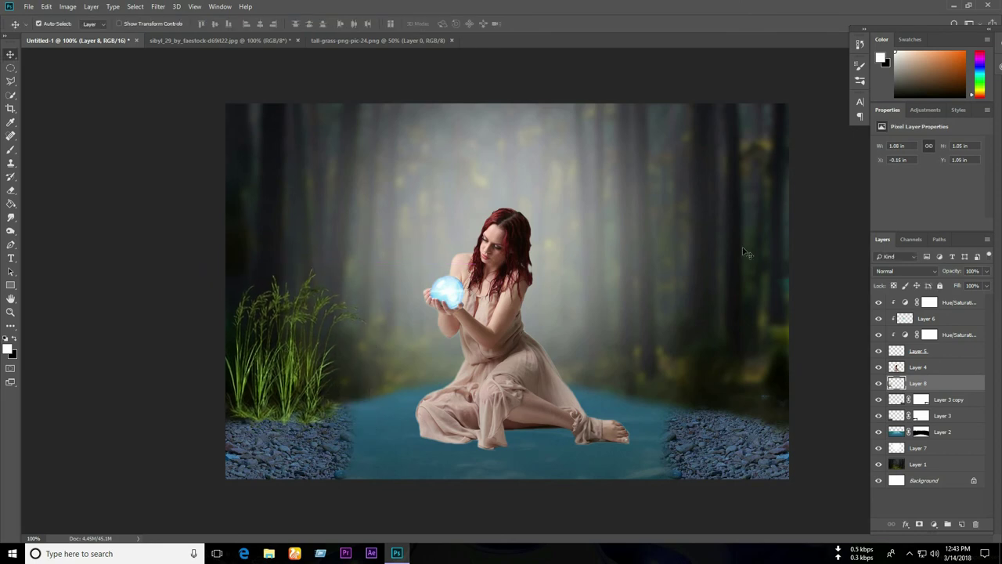
# Duplicate the grass onto the right bank and flip the copy horizontally
pyautogui.moveTo(299, 371)
pyautogui.mouseDown()
pyautogui.moveTo(712, 405)
pyautogui.moveTo(743, 387)
pyautogui.mouseUp()
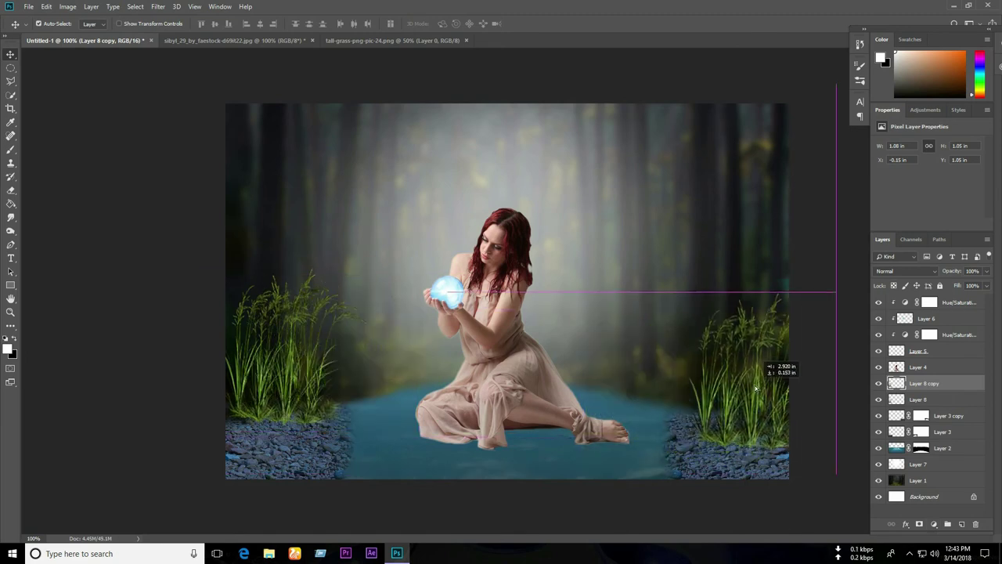
pyautogui.hotkey('ctrl', 't')
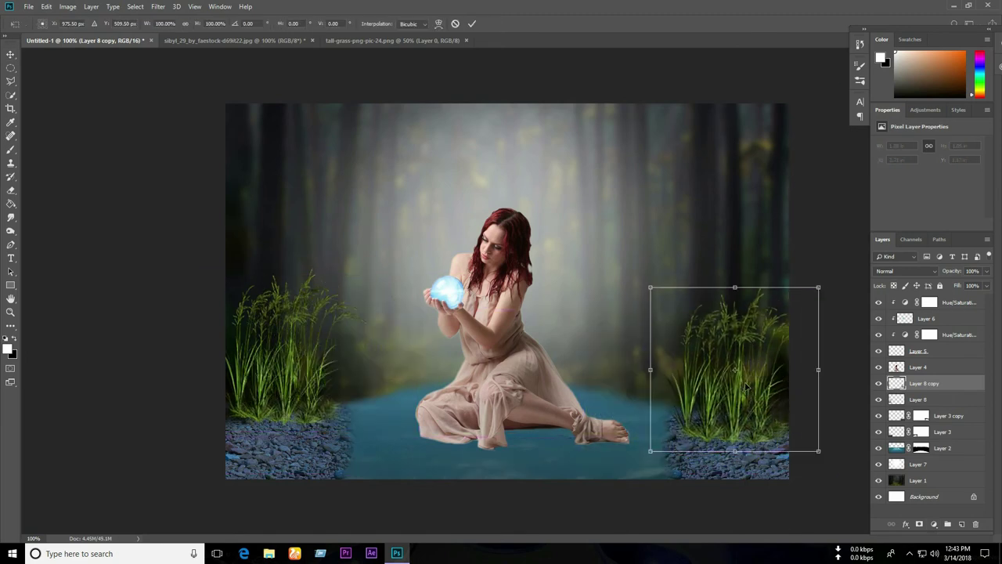
pyautogui.rightClick(743, 387)
pyautogui.click(766, 512)
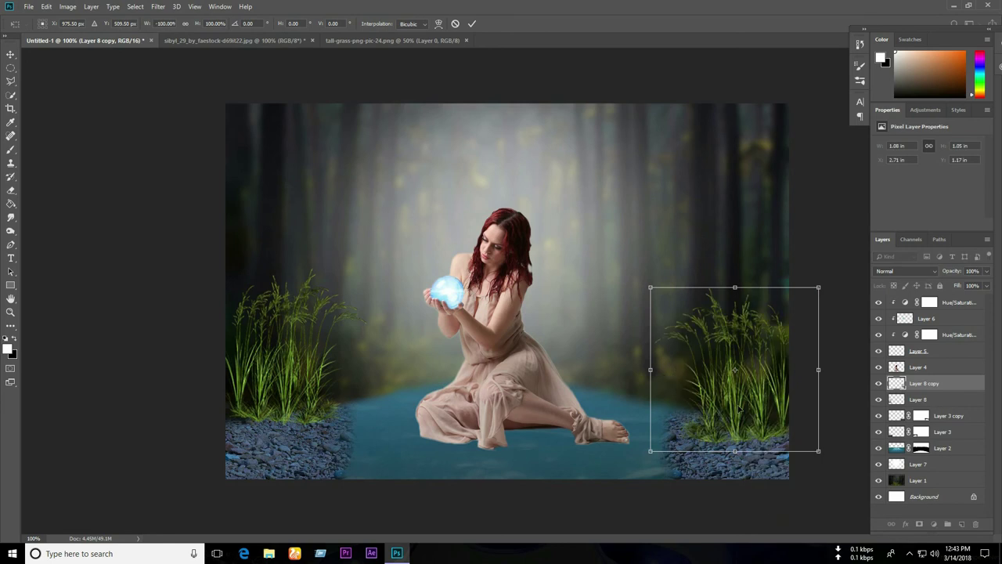
pyautogui.moveTo(740, 407); pyautogui.dragTo(735, 398)
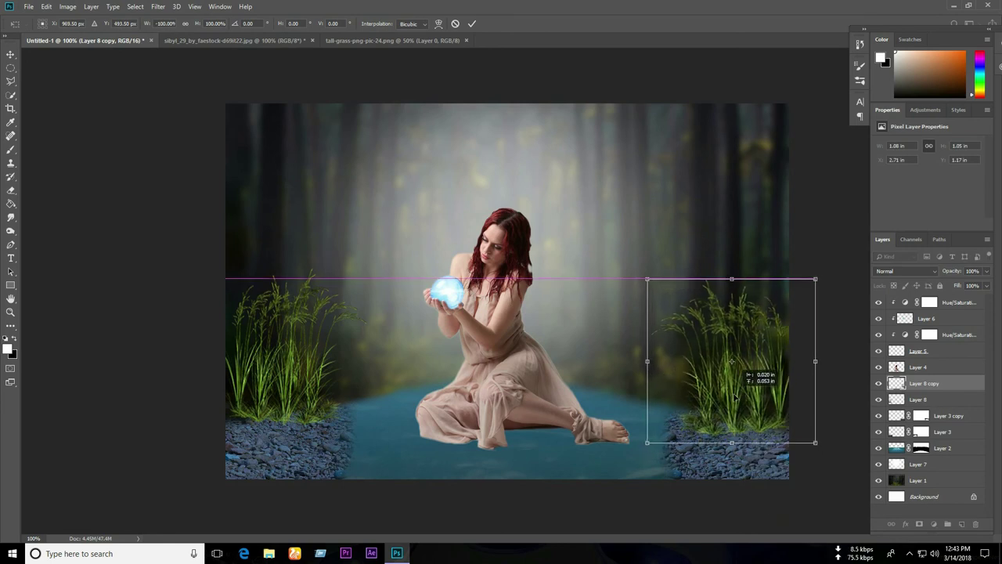
pyautogui.click(471, 23)
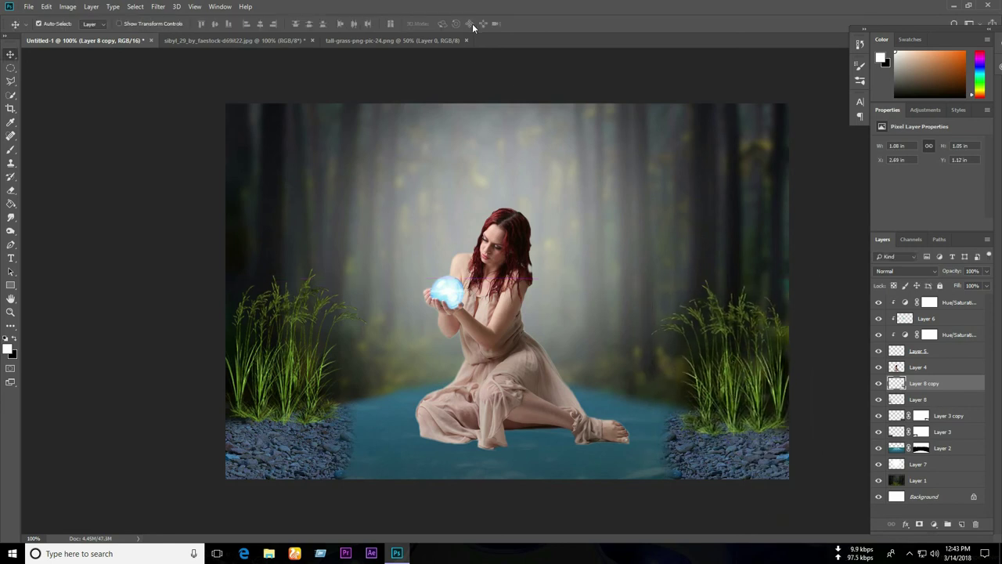
# Paint black on both grass layers' masks to hide their bases, then nudge the left clump
pyautogui.click(919, 524)
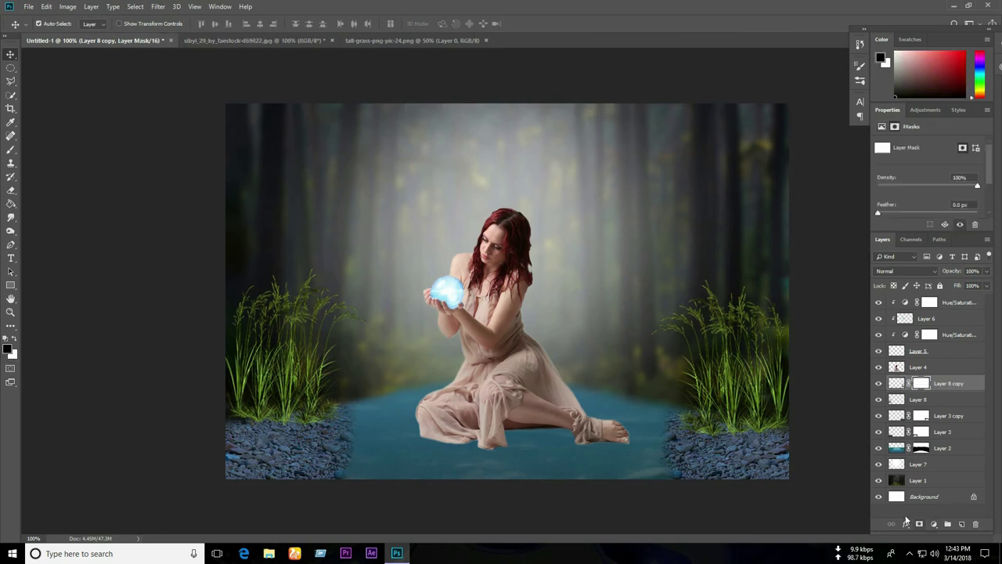
pyautogui.click(10, 151)
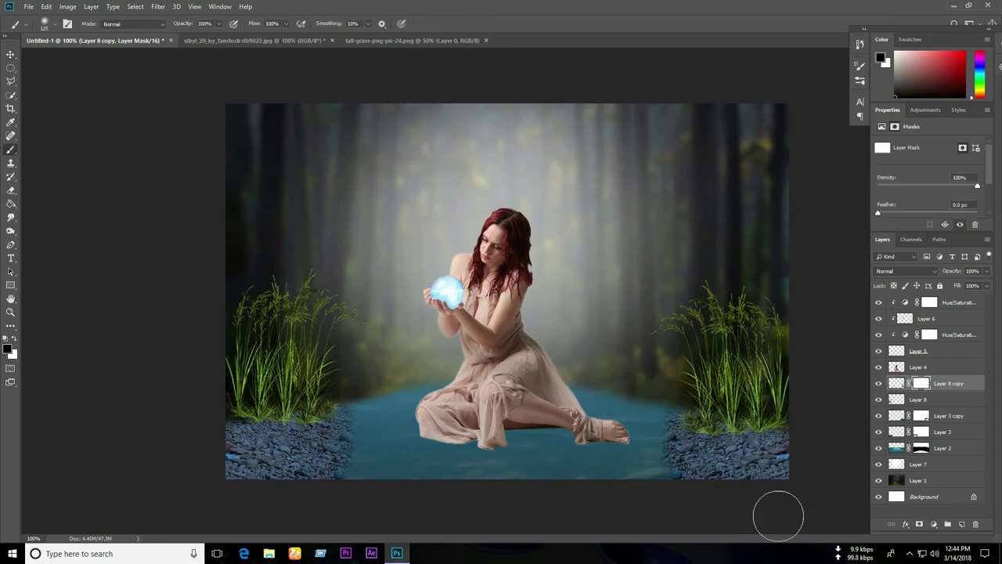
pyautogui.moveTo(662, 424)
pyautogui.mouseDown()
pyautogui.moveTo(675, 447)
pyautogui.moveTo(774, 457)
pyautogui.mouseUp()
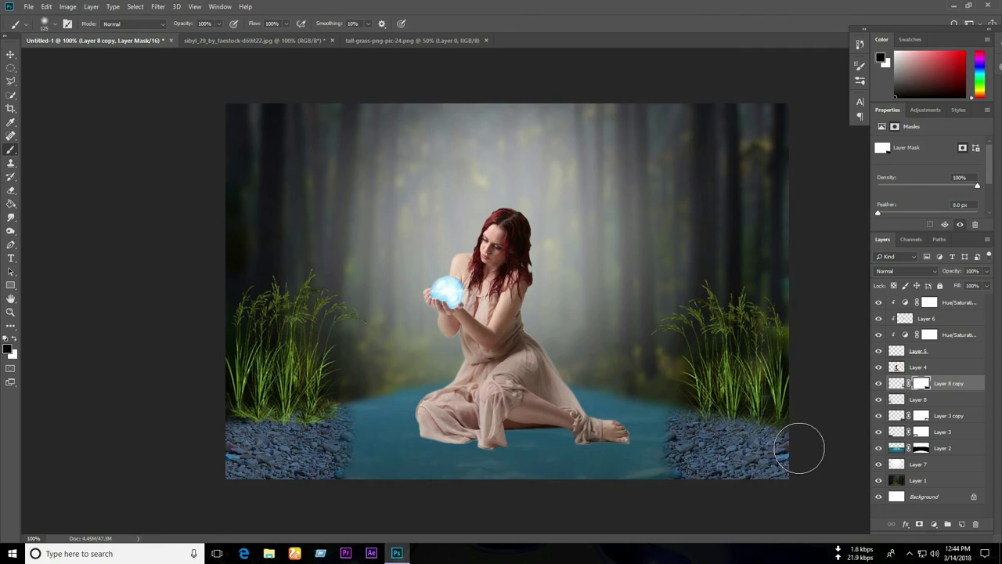
pyautogui.click(921, 399)
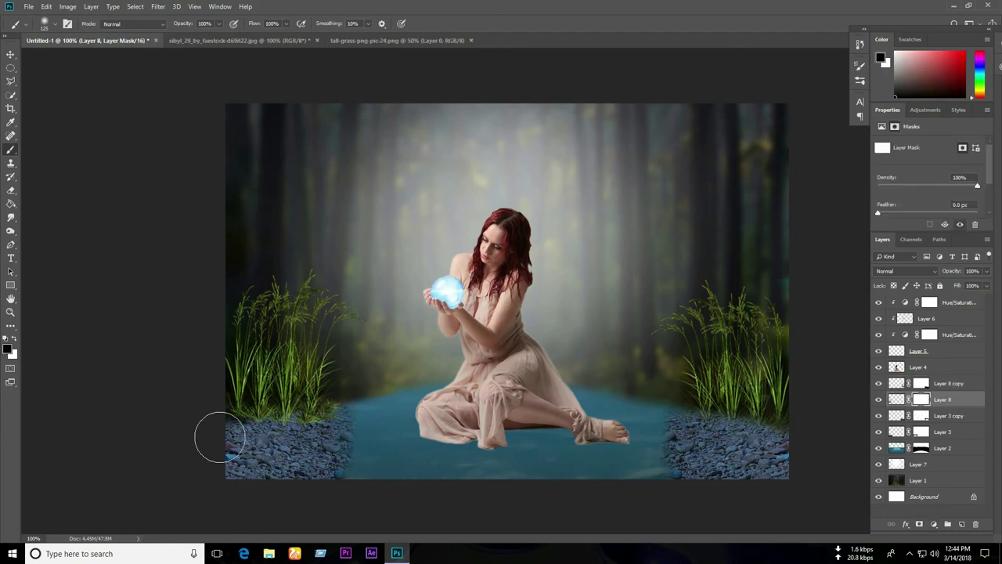
pyautogui.moveTo(362, 418); pyautogui.dragTo(299, 463)
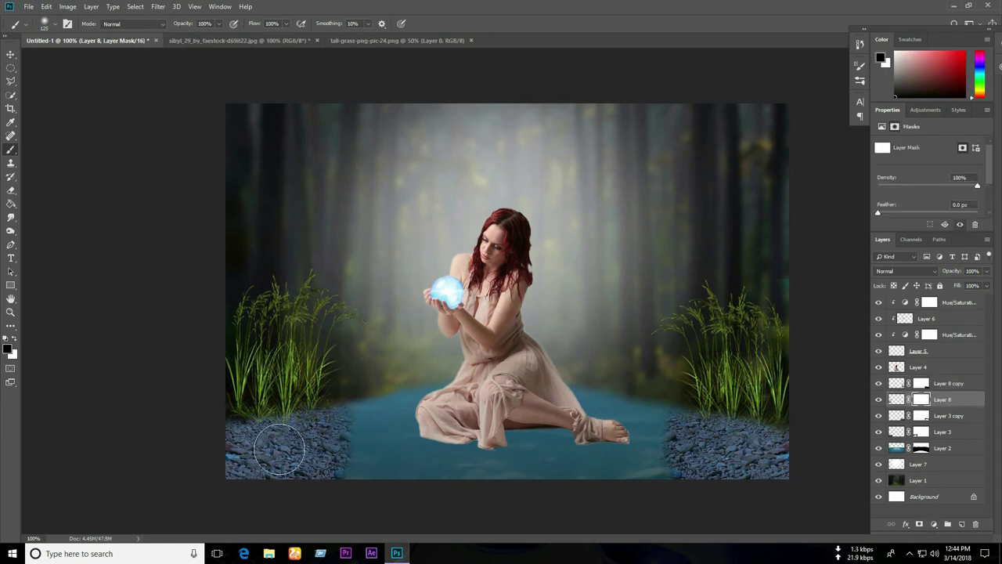
pyautogui.press('v')
pyautogui.moveTo(305, 364); pyautogui.dragTo(294, 370)
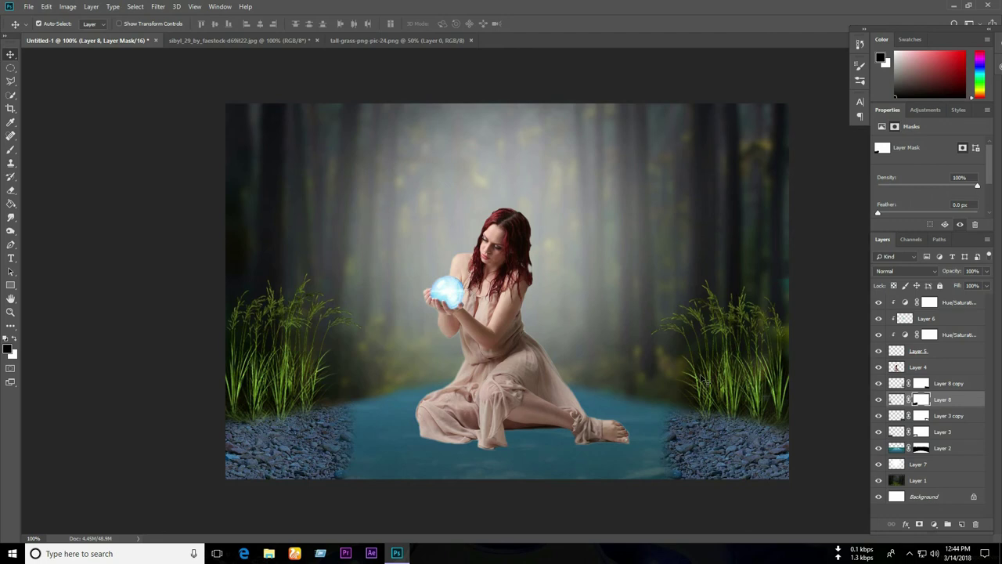
pyautogui.click(28, 7)
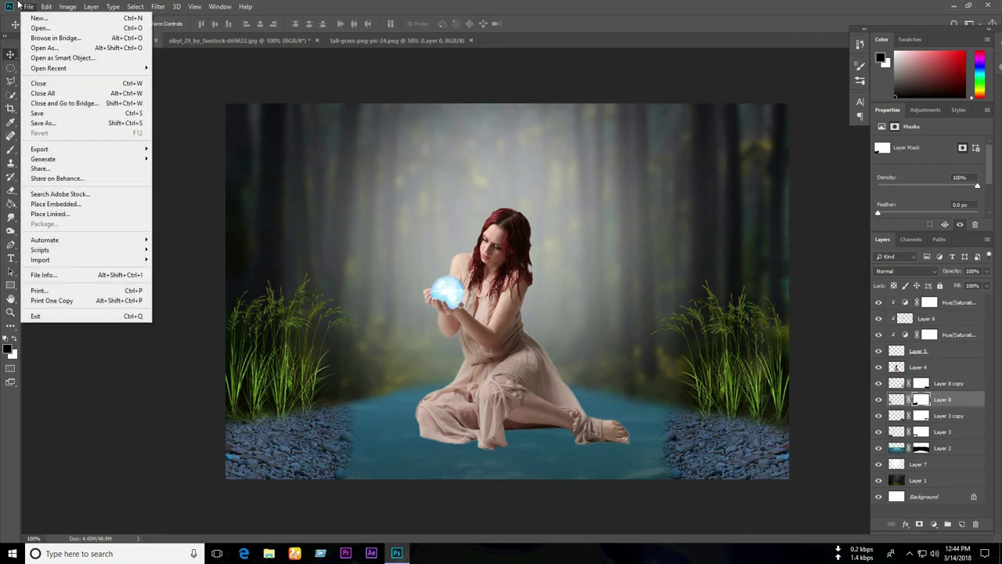
# Bring the second grass image into the composite as Layer 9, accepting the depth conversion
pyautogui.click(62, 30)
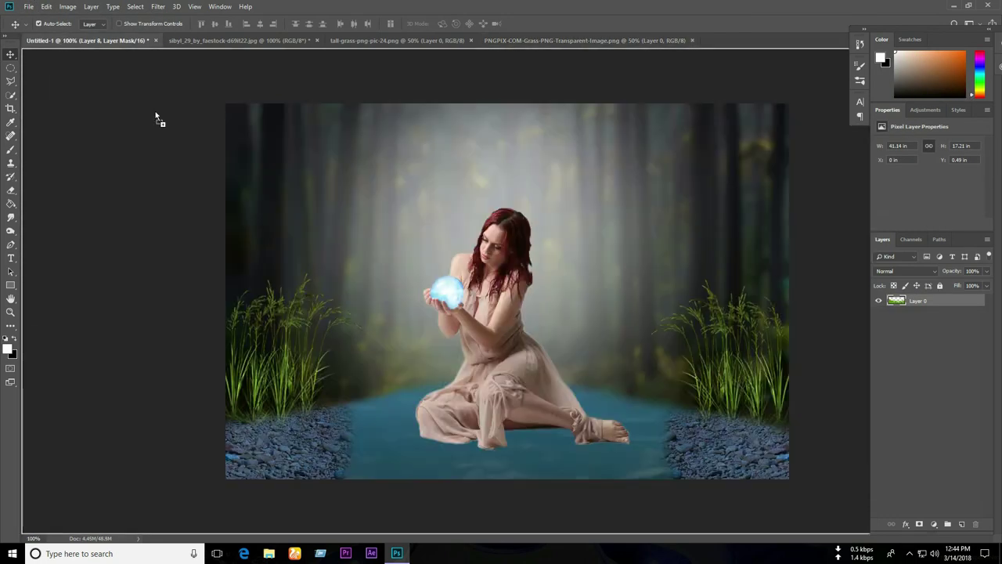
pyautogui.moveTo(235, 141); pyautogui.dragTo(515, 245)
pyautogui.click(501, 213)
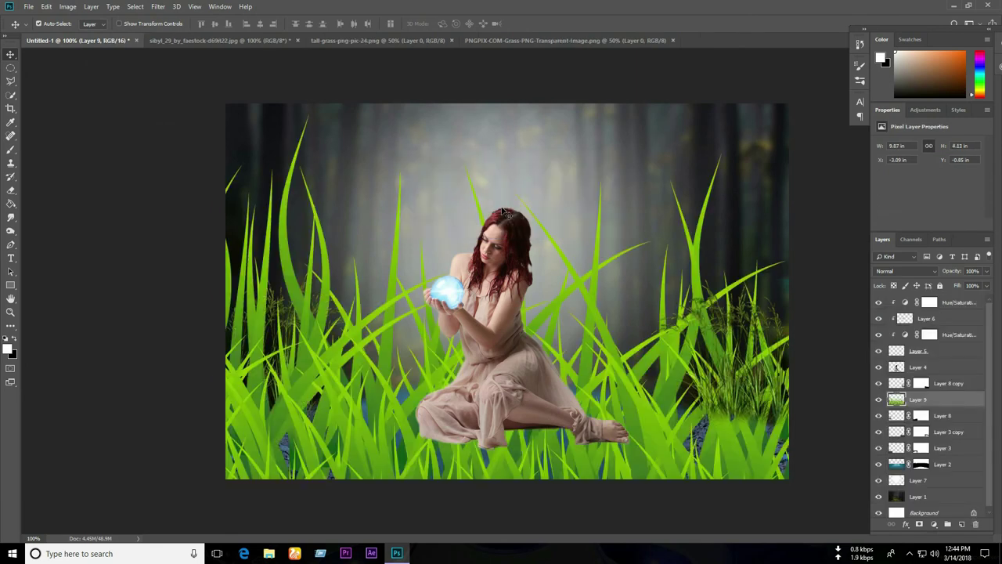
pyautogui.scroll(2, 505, 213)
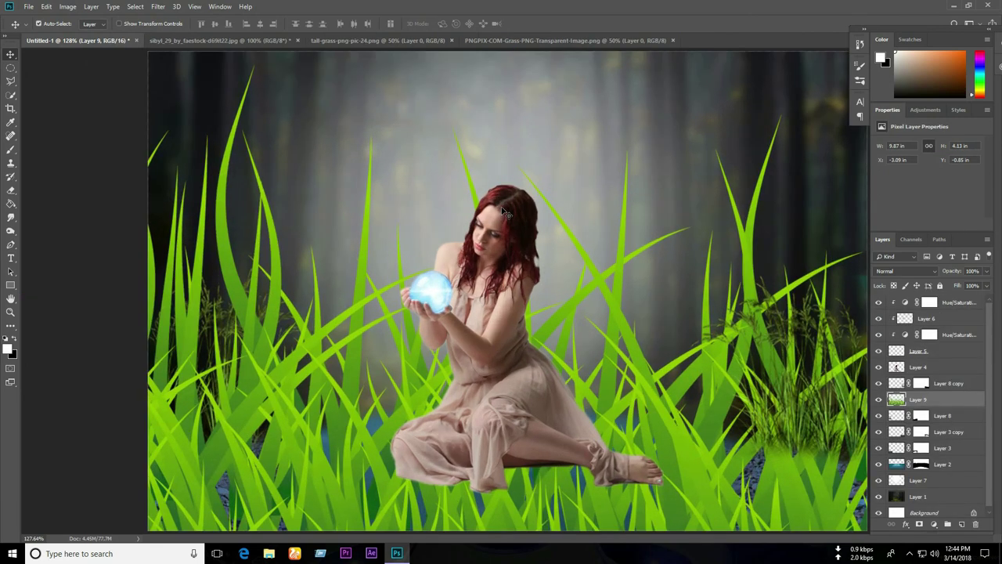
# Shrink the grass to about 18%, stretch it along the lake edge behind the woman, and zoom to 100%
pyautogui.hotkey('ctrl', 't')
pyautogui.hotkey('ctrl', '0')
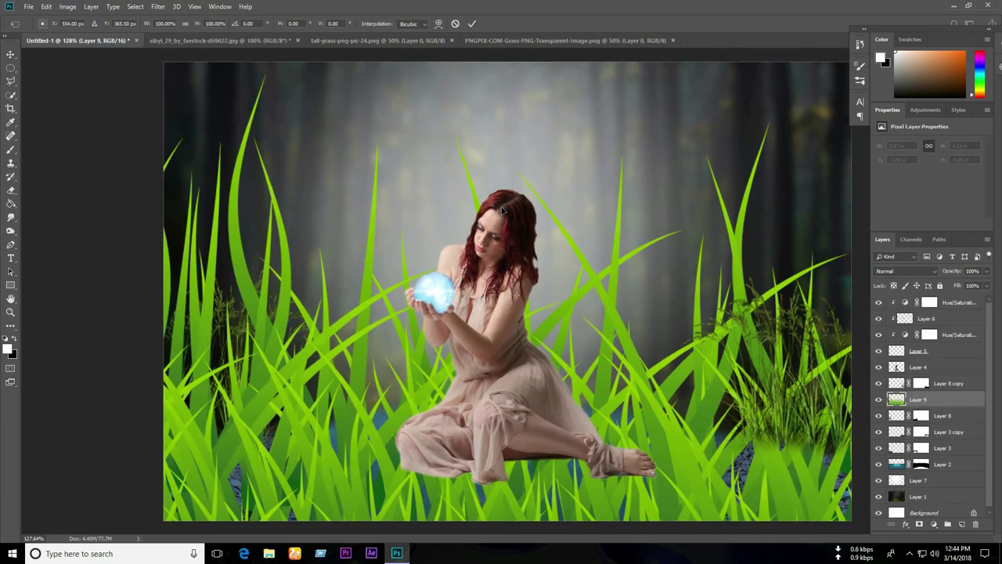
pyautogui.moveTo(39, 95); pyautogui.dragTo(418, 321)
pyautogui.moveTo(541, 312)
pyautogui.mouseDown()
pyautogui.moveTo(529, 350)
pyautogui.moveTo(623, 342)
pyautogui.mouseUp()
pyautogui.moveTo(430, 329); pyautogui.dragTo(390, 329)
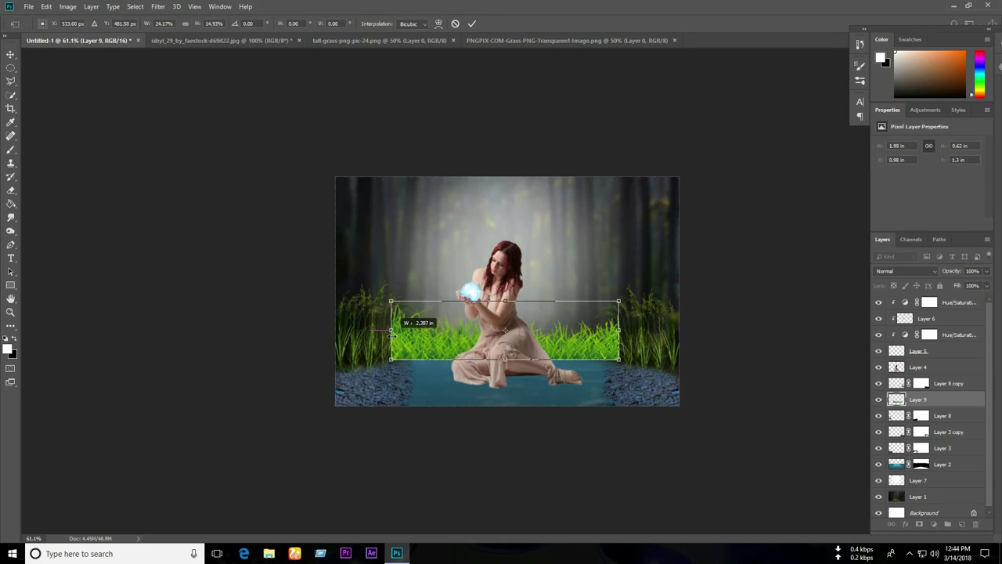
pyautogui.moveTo(495, 360); pyautogui.dragTo(497, 364)
pyautogui.moveTo(506, 302); pyautogui.dragTo(505, 297)
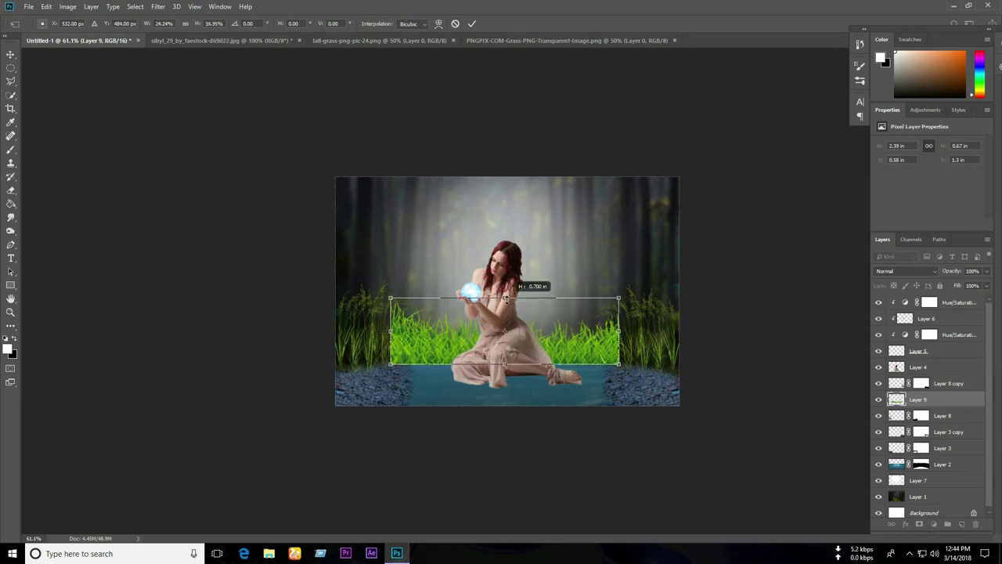
pyautogui.press('Return')
pyautogui.click(10, 311)
pyautogui.click(425, 263)
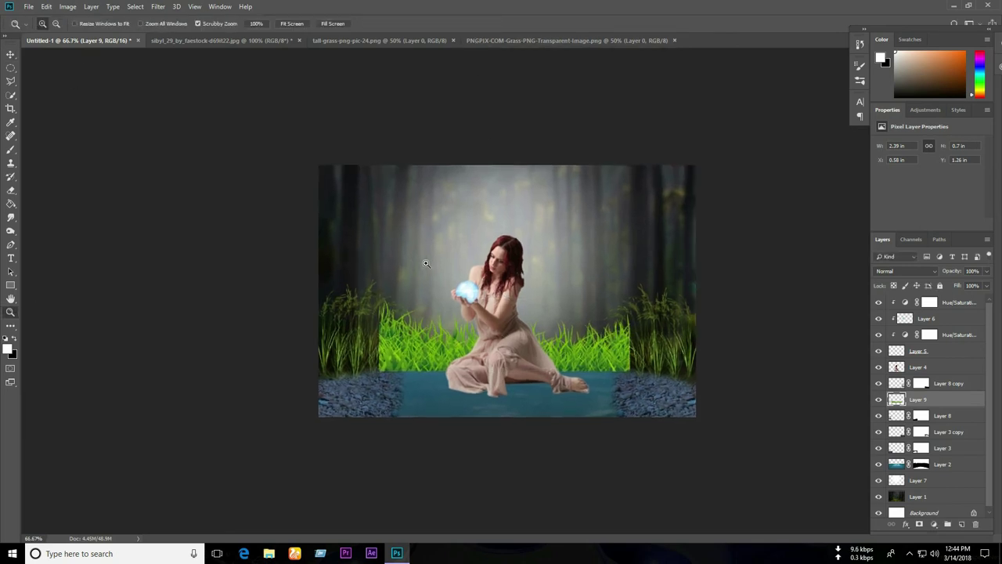
pyautogui.click(426, 263)
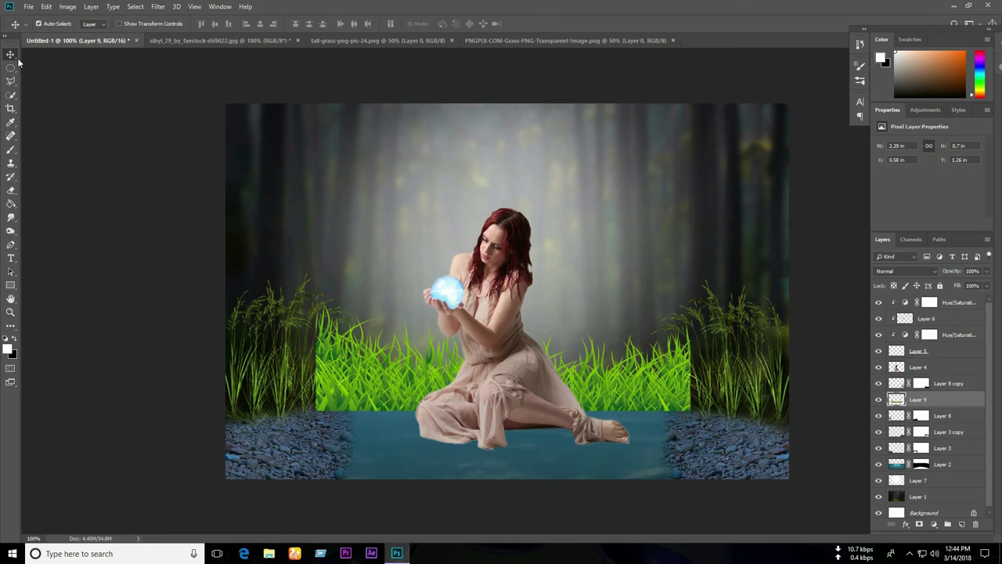
# Add a mask to Layer 9 and paint black with a smaller brush along the grass bottom edge
pyautogui.click(921, 525)
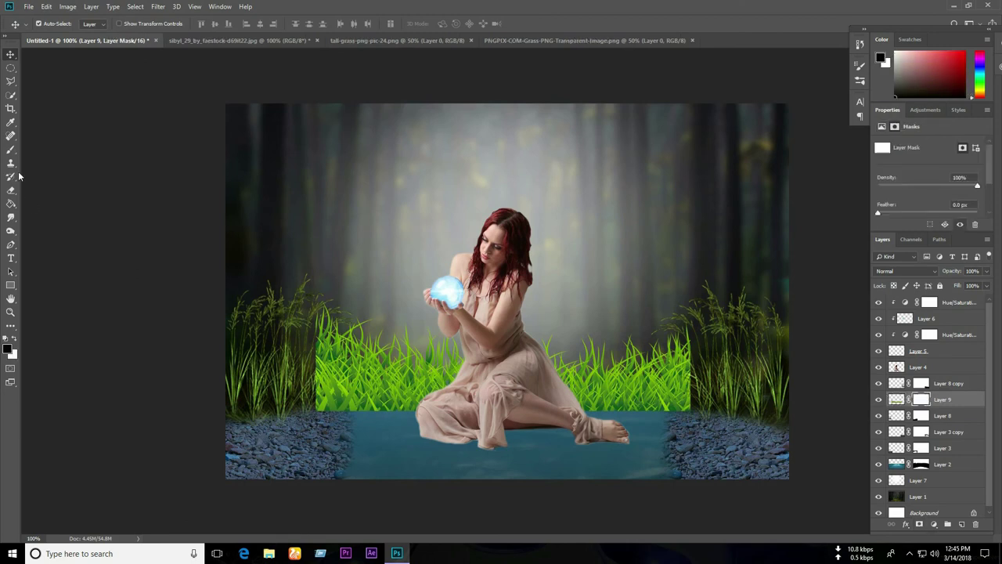
pyautogui.click(11, 149)
pyautogui.press('[')
pyautogui.press('[')
pyautogui.press('[')
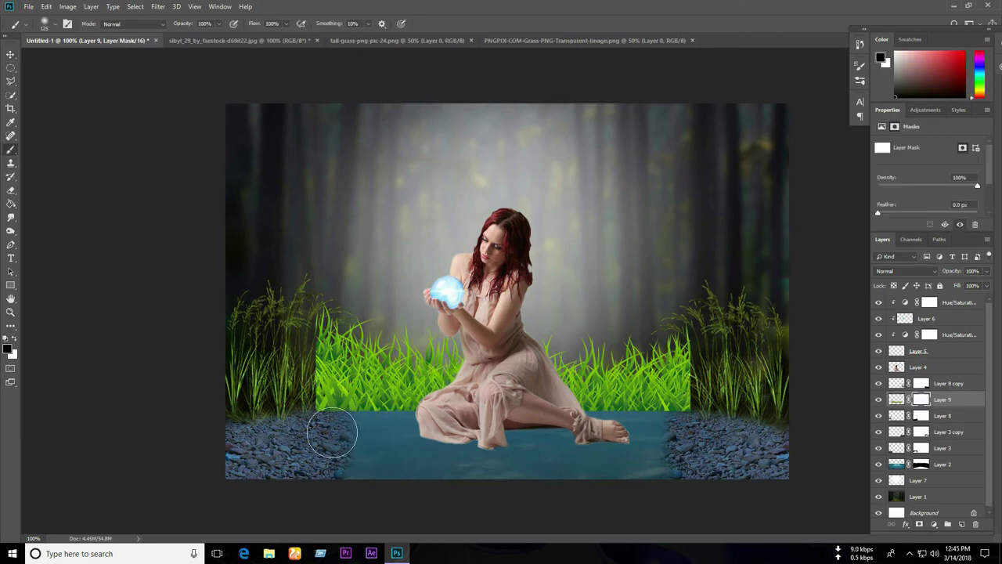
pyautogui.press('[')
pyautogui.press('[')
pyautogui.press('[')
pyautogui.moveTo(326, 419); pyautogui.dragTo(459, 394)
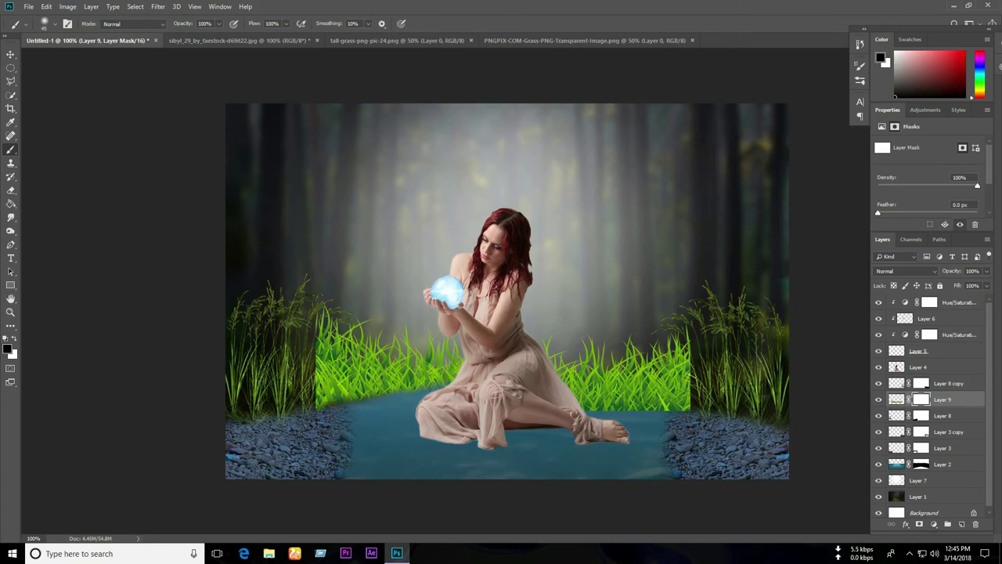
pyautogui.moveTo(618, 406); pyautogui.dragTo(529, 398)
pyautogui.moveTo(587, 407)
pyautogui.mouseDown()
pyautogui.moveTo(691, 403)
pyautogui.moveTo(635, 409)
pyautogui.mouseUp()
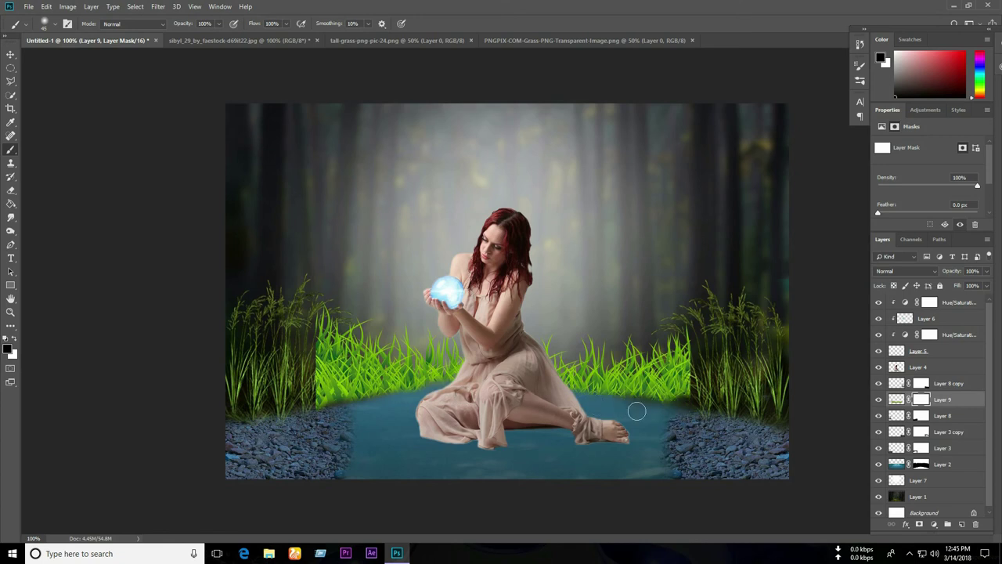
pyautogui.moveTo(349, 413)
pyautogui.mouseDown()
pyautogui.moveTo(307, 410)
pyautogui.moveTo(329, 406)
pyautogui.mouseUp()
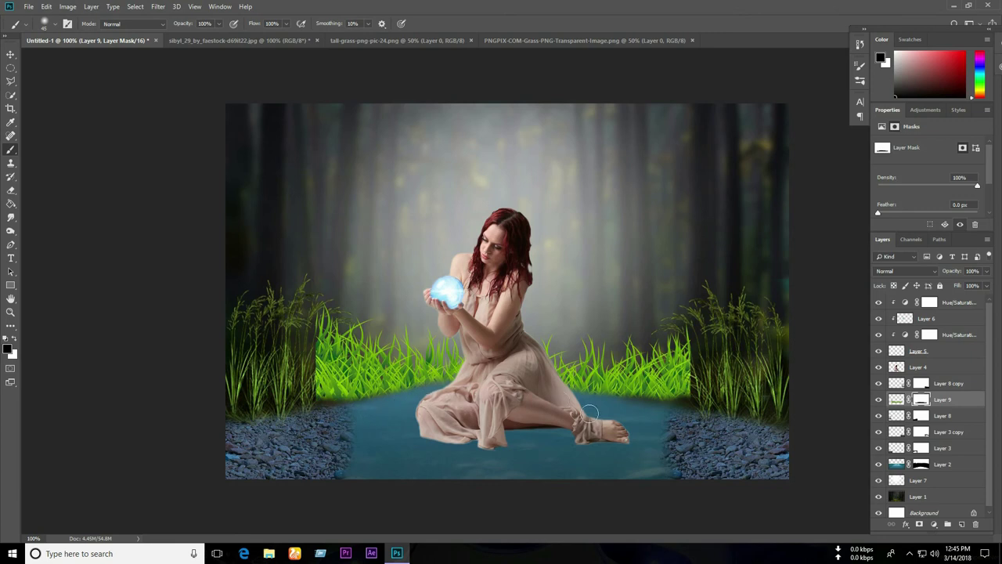
# Paint white to restore part of the grass's right bottom edge, then return to black
pyautogui.click(14, 340)
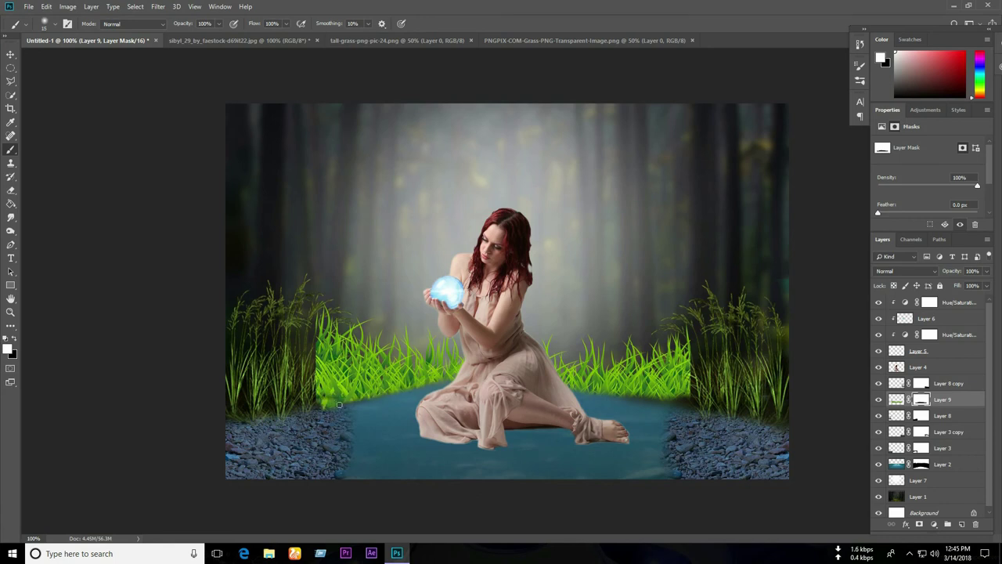
pyautogui.moveTo(634, 397); pyautogui.dragTo(686, 400)
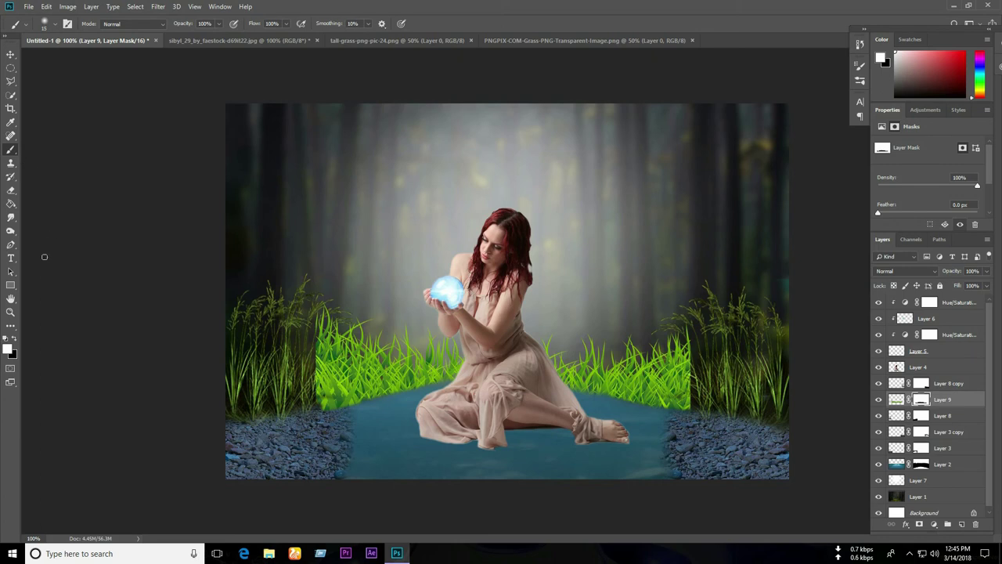
pyautogui.click(13, 339)
# At 42% brush opacity, soften the bright grass's left and right edges into the tall grass
pyautogui.click(218, 25)
pyautogui.moveTo(194, 37); pyautogui.dragTo(190, 37)
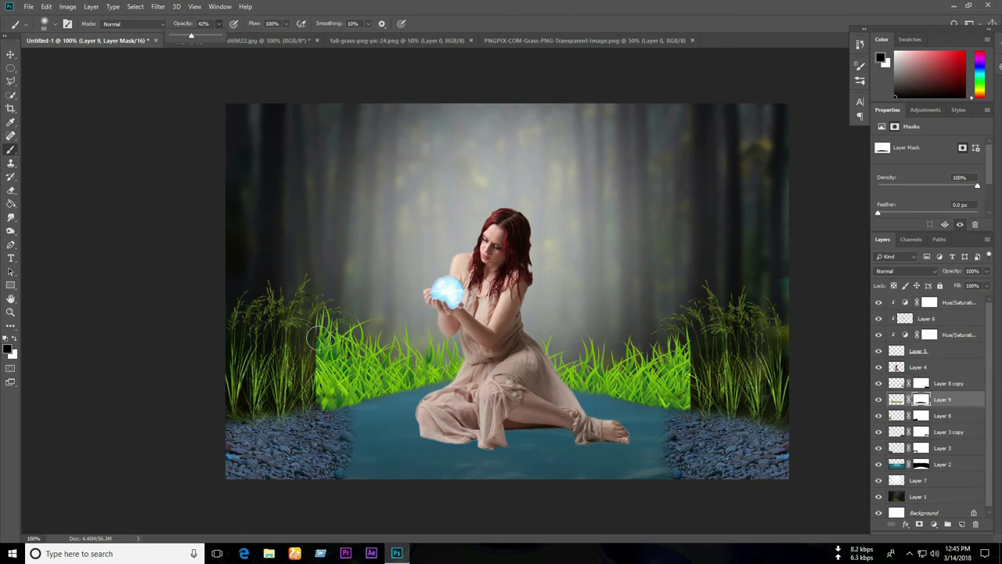
pyautogui.moveTo(321, 321)
pyautogui.mouseDown()
pyautogui.moveTo(304, 331)
pyautogui.moveTo(313, 388)
pyautogui.moveTo(317, 344)
pyautogui.moveTo(320, 401)
pyautogui.moveTo(331, 320)
pyautogui.moveTo(332, 329)
pyautogui.mouseUp()
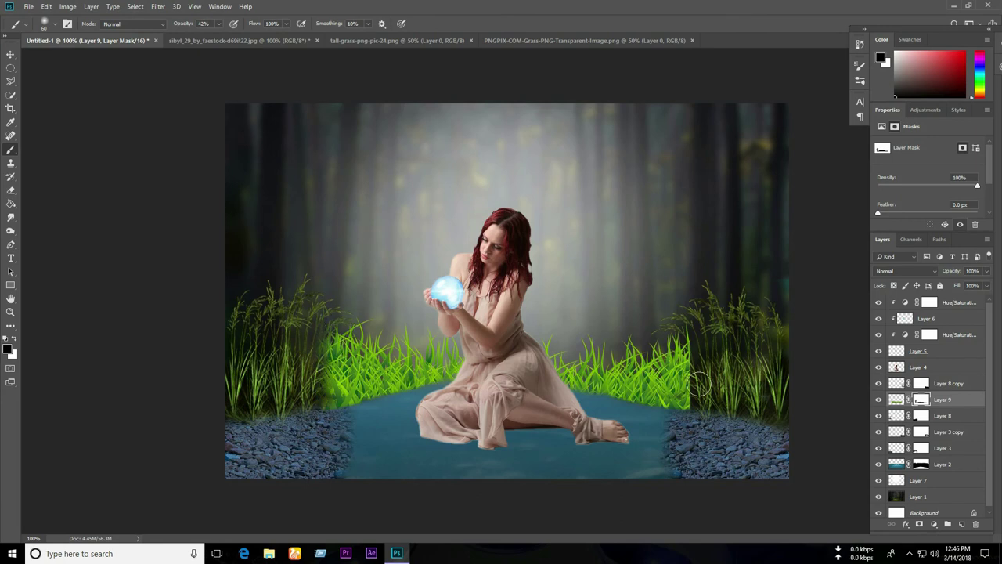
pyautogui.moveTo(699, 357)
pyautogui.mouseDown()
pyautogui.moveTo(698, 411)
pyautogui.moveTo(696, 398)
pyautogui.moveTo(688, 405)
pyautogui.moveTo(693, 354)
pyautogui.mouseUp()
pyautogui.moveTo(324, 354)
pyautogui.mouseDown()
pyautogui.moveTo(335, 391)
pyautogui.moveTo(329, 350)
pyautogui.mouseUp()
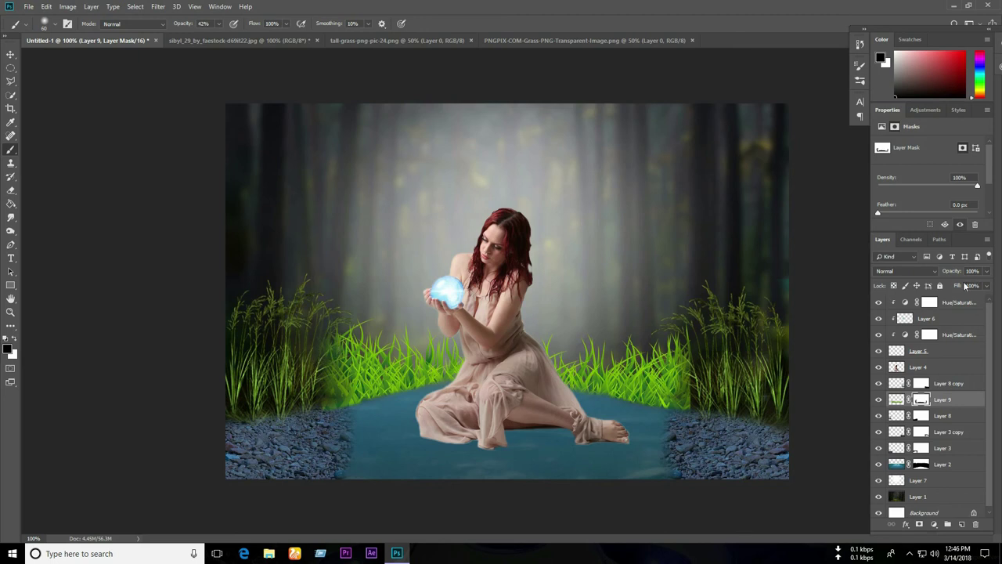
# Lower Layer 9 to about 70% opacity and target its pixels instead of the mask
pyautogui.click(986, 271)
pyautogui.moveTo(976, 288); pyautogui.dragTo(973, 289)
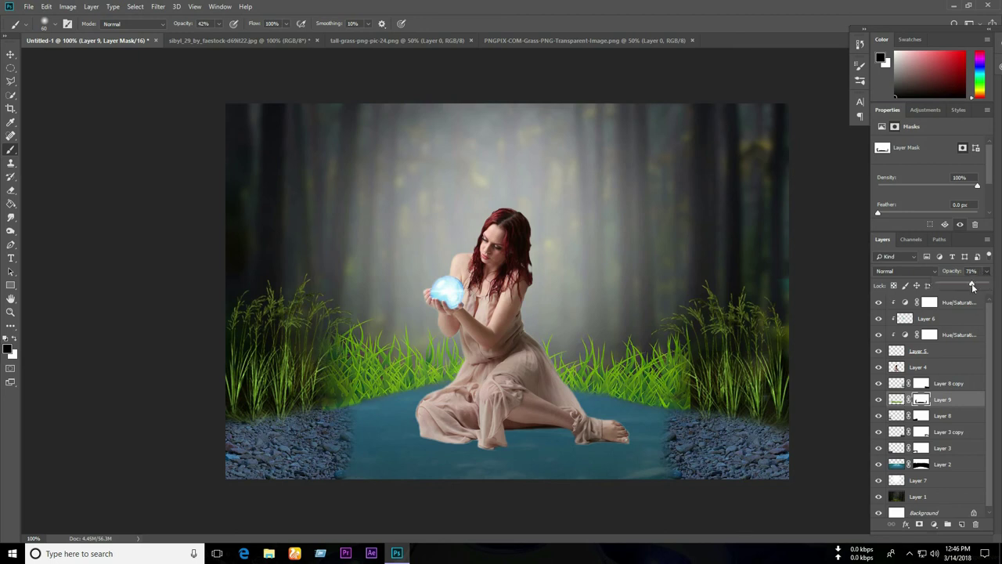
pyautogui.click(896, 400)
# Apply a Camera Raw Filter to Layer 9 with cooler temperature and deeper blacks
pyautogui.click(157, 7)
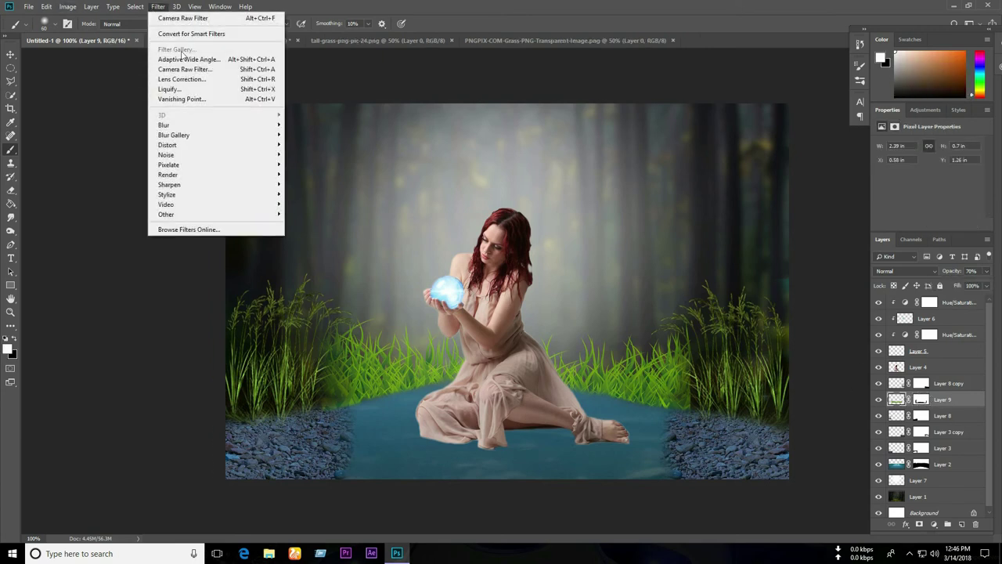
pyautogui.click(184, 67)
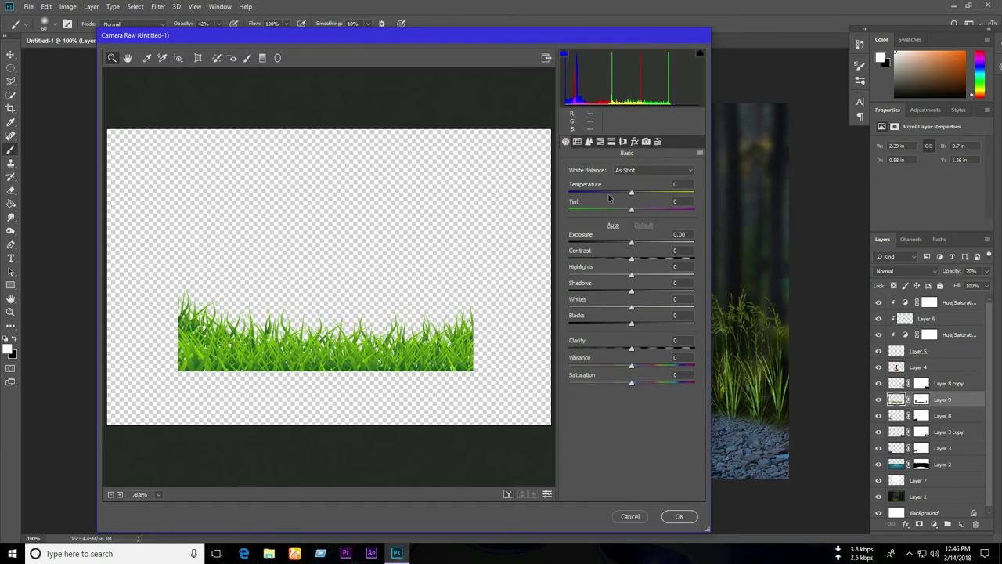
pyautogui.moveTo(633, 192)
pyautogui.mouseDown()
pyautogui.moveTo(619, 222)
pyautogui.moveTo(643, 266)
pyautogui.moveTo(624, 294)
pyautogui.moveTo(624, 276)
pyautogui.mouseUp()
pyautogui.moveTo(631, 324); pyautogui.dragTo(634, 350)
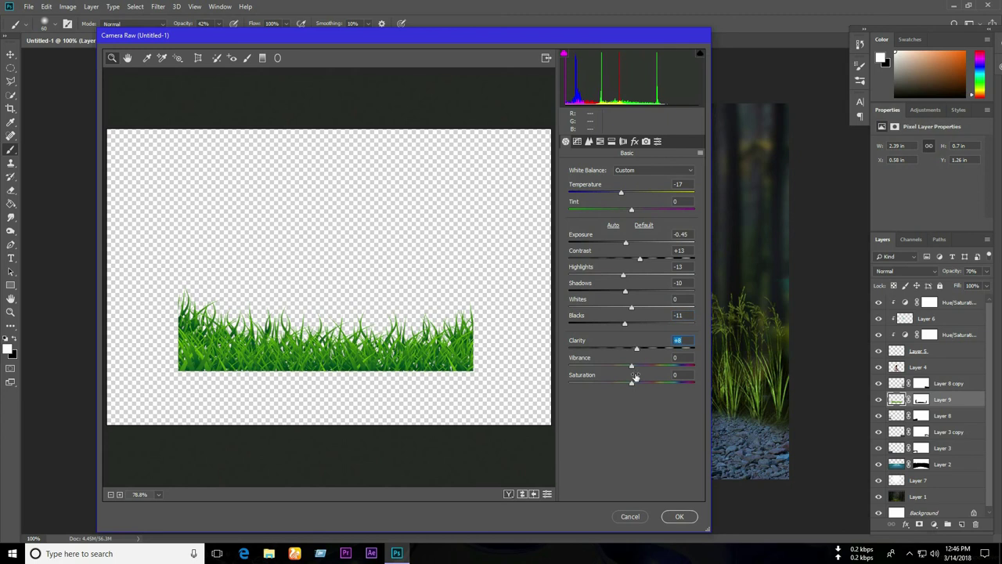
pyautogui.click(678, 516)
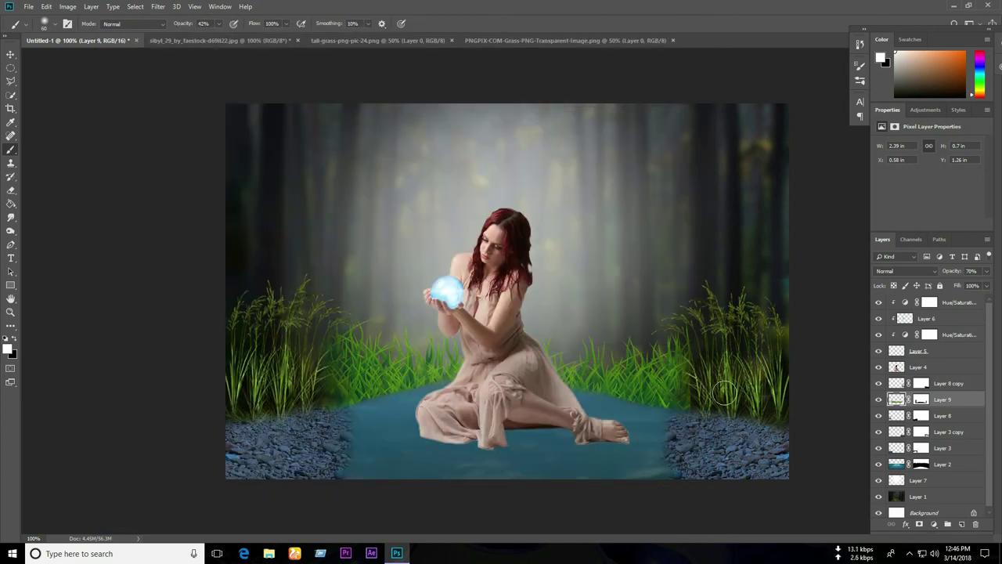
# On Layer 9's mask at 100% brush opacity, paint black to hide grass at the central patch's edges
pyautogui.click(921, 399)
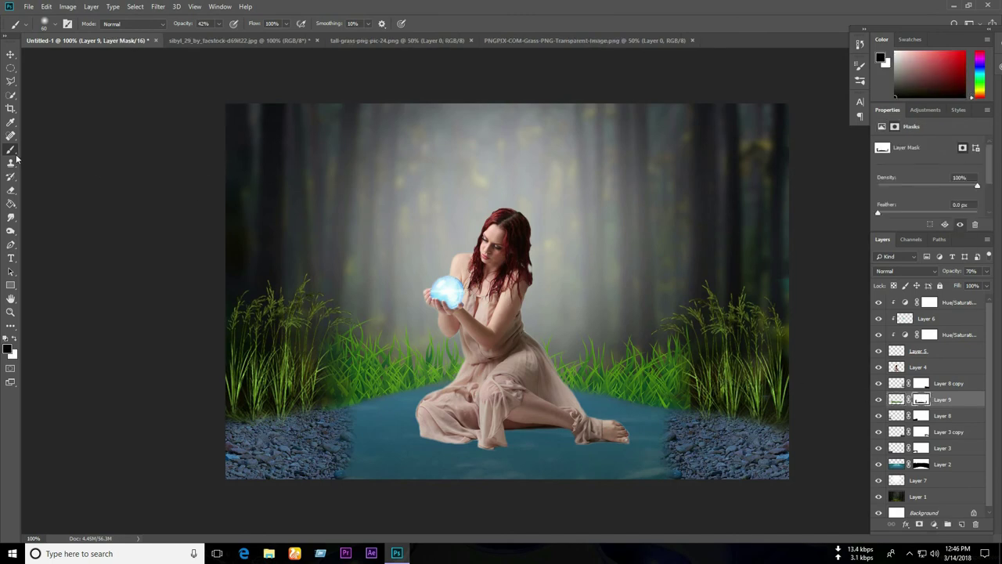
pyautogui.moveTo(219, 24); pyautogui.dragTo(281, 44)
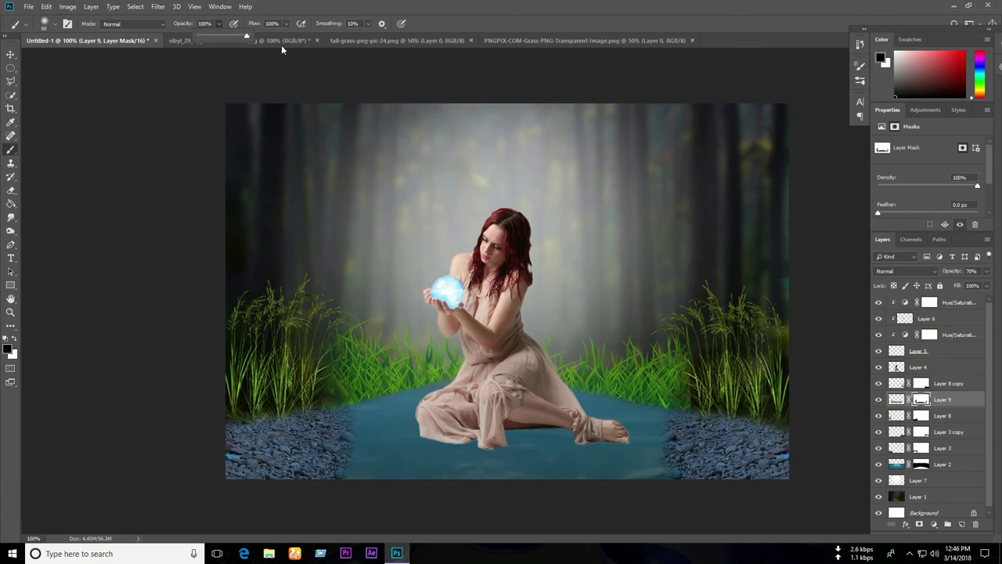
pyautogui.click(688, 411)
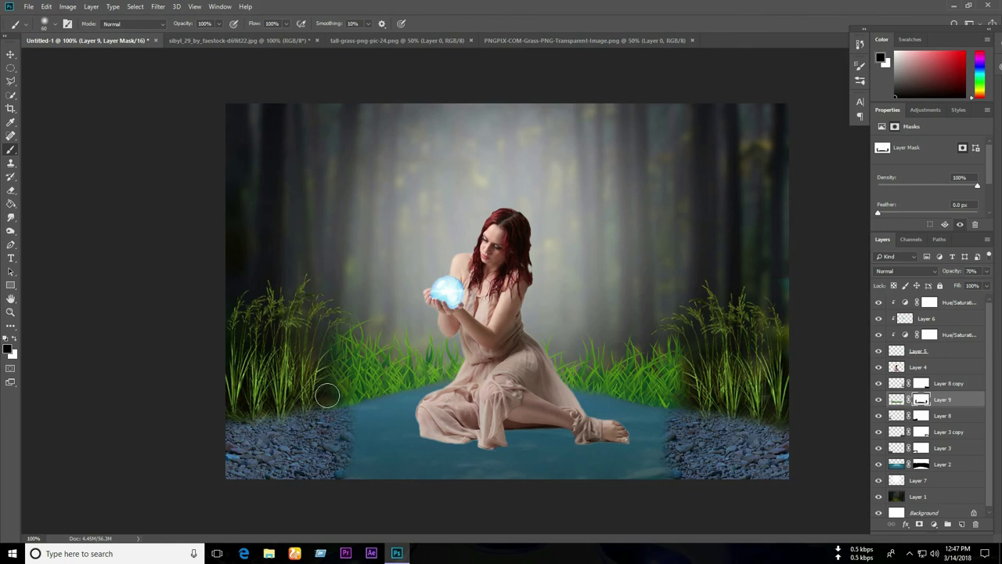
pyautogui.moveTo(329, 335); pyautogui.dragTo(343, 410)
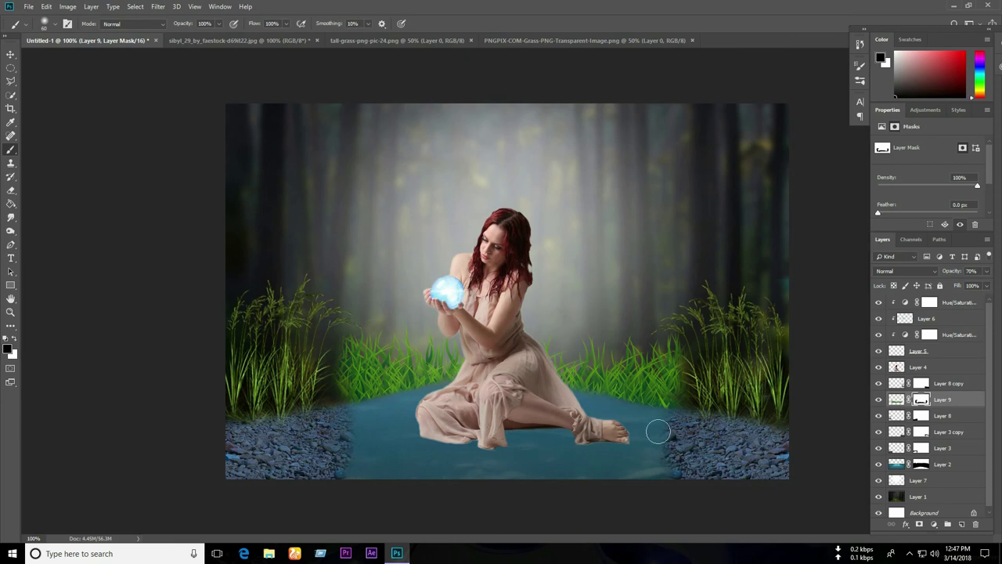
pyautogui.moveTo(705, 411); pyautogui.dragTo(691, 460)
# Paint white to restore grass along the left and right edges, then switch back to black
pyautogui.click(14, 339)
pyautogui.moveTo(344, 359); pyautogui.dragTo(338, 402)
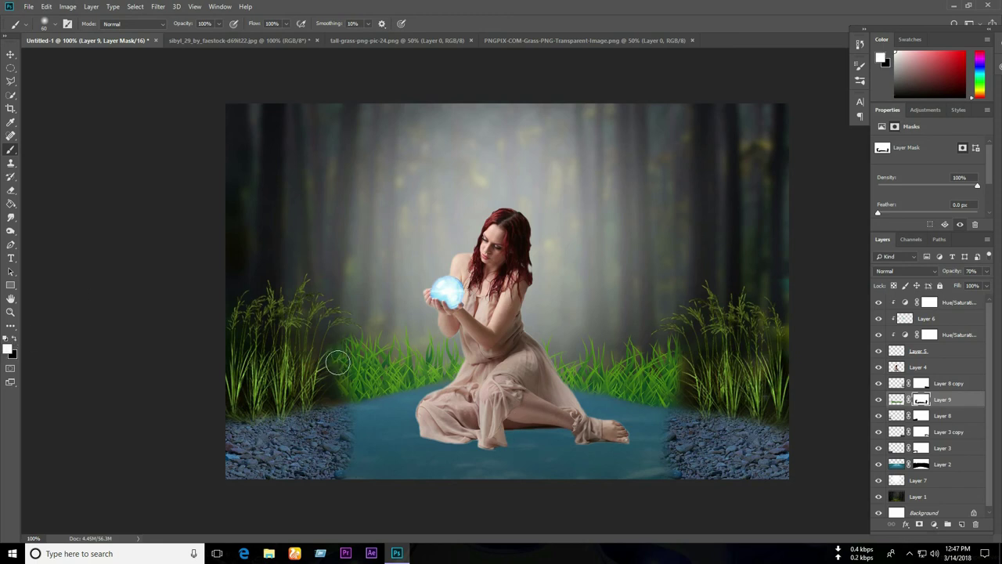
pyautogui.moveTo(676, 362); pyautogui.dragTo(674, 407)
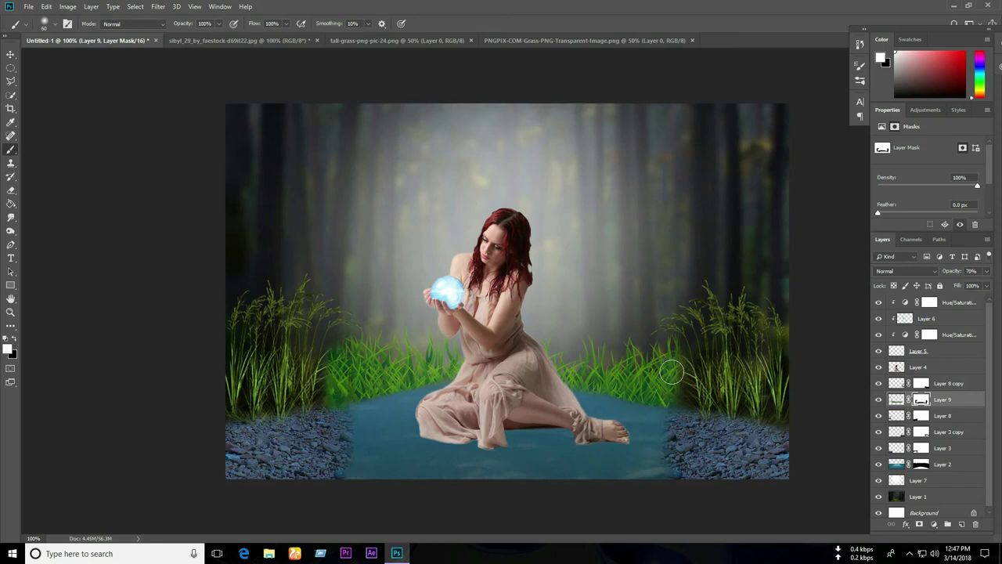
pyautogui.moveTo(335, 370); pyautogui.dragTo(341, 341)
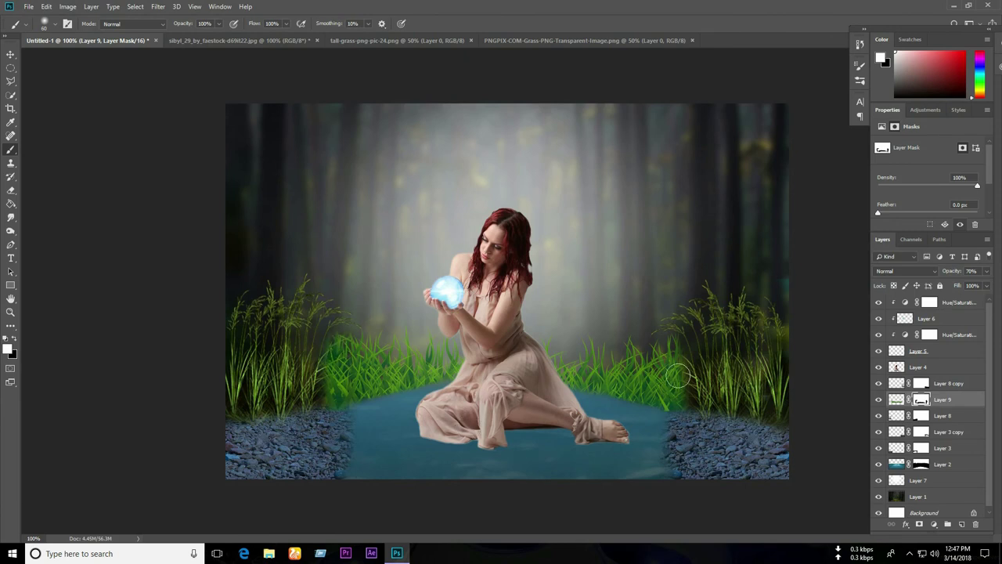
pyautogui.moveTo(346, 366); pyautogui.dragTo(337, 349)
pyautogui.click(14, 340)
pyautogui.moveTo(989, 410); pyautogui.dragTo(989, 432)
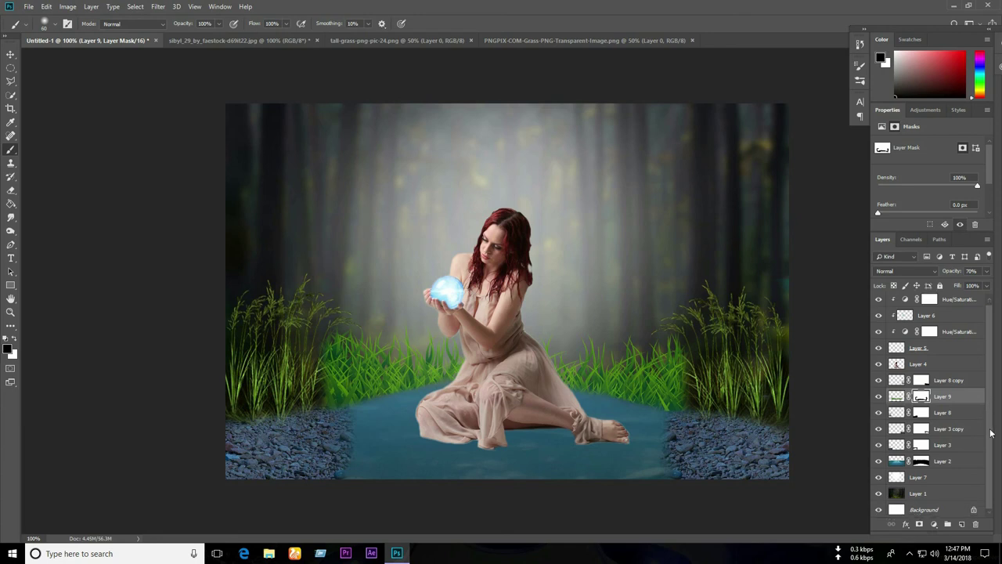
# Duplicate the woman's layer, Layer 4, then undo the duplicate
pyautogui.click(897, 365)
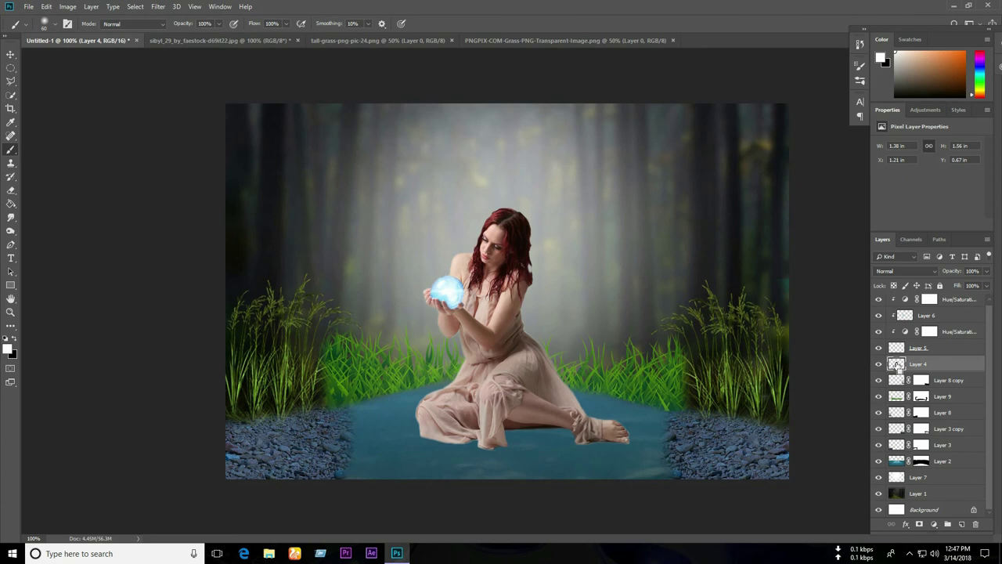
pyautogui.hotkey('ctrl', 'j')
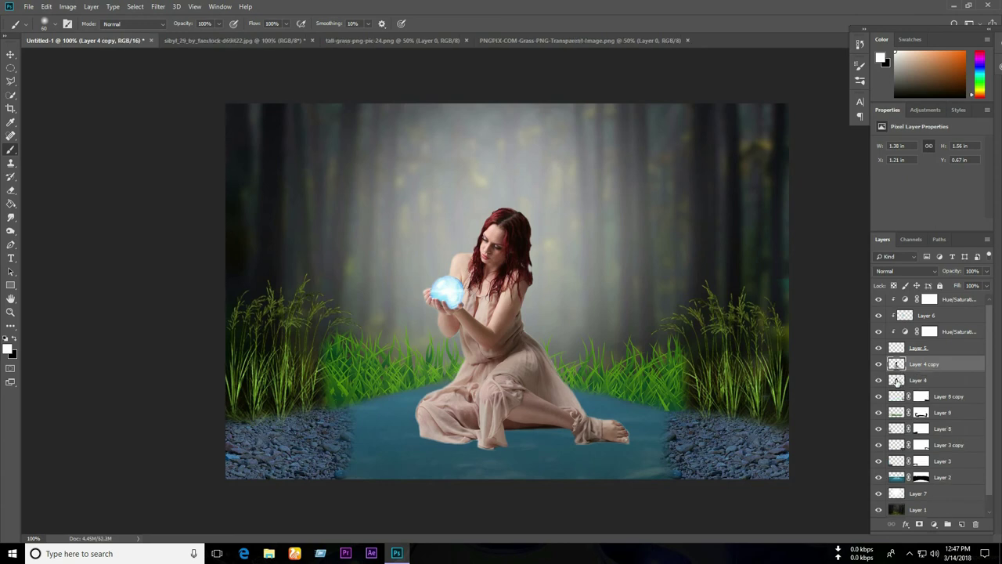
pyautogui.click(897, 381)
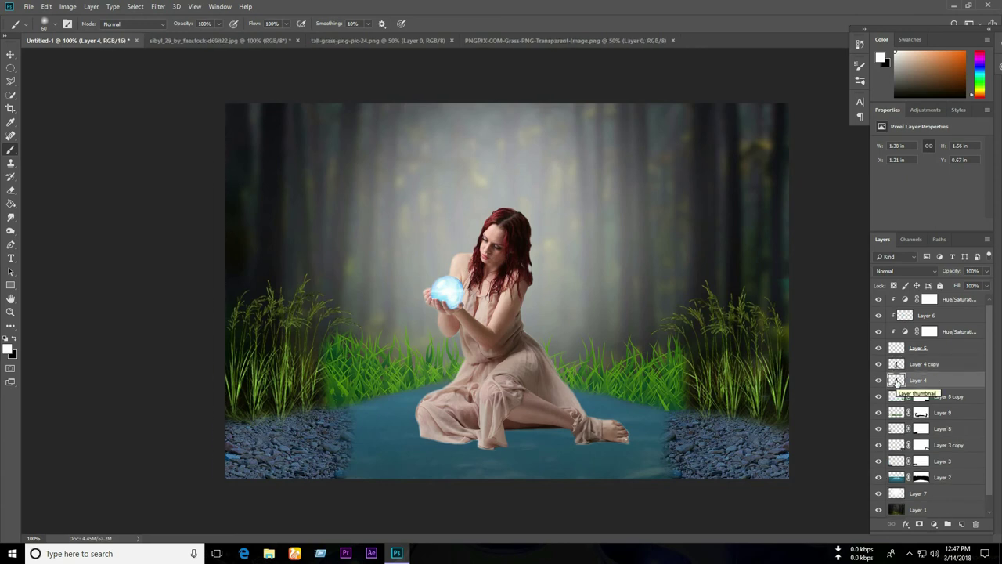
pyautogui.hotkey('ctrl', 'z')
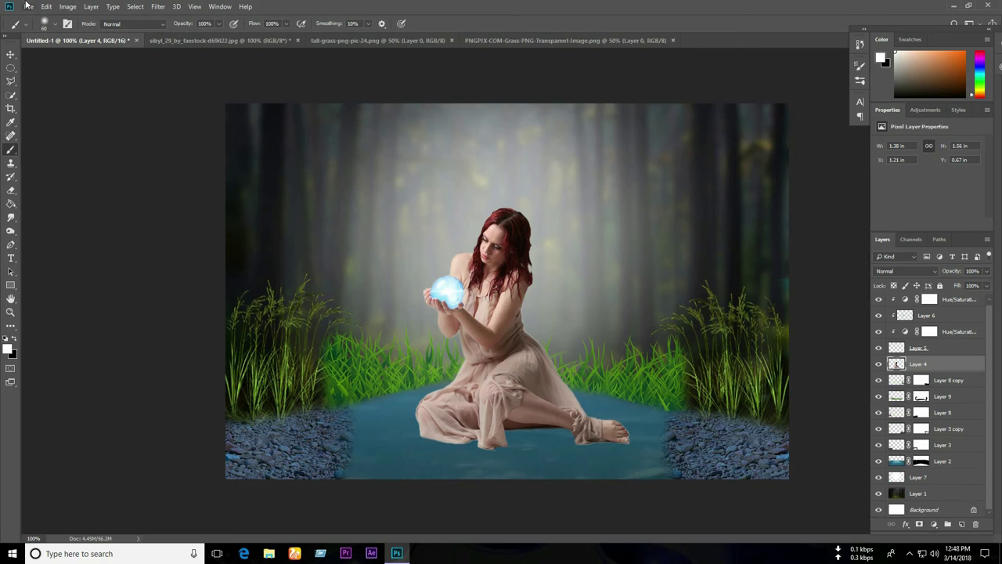
# Convert the light-burst image to a Smart Object and place it into the composite as Layer 10
pyautogui.click(27, 7)
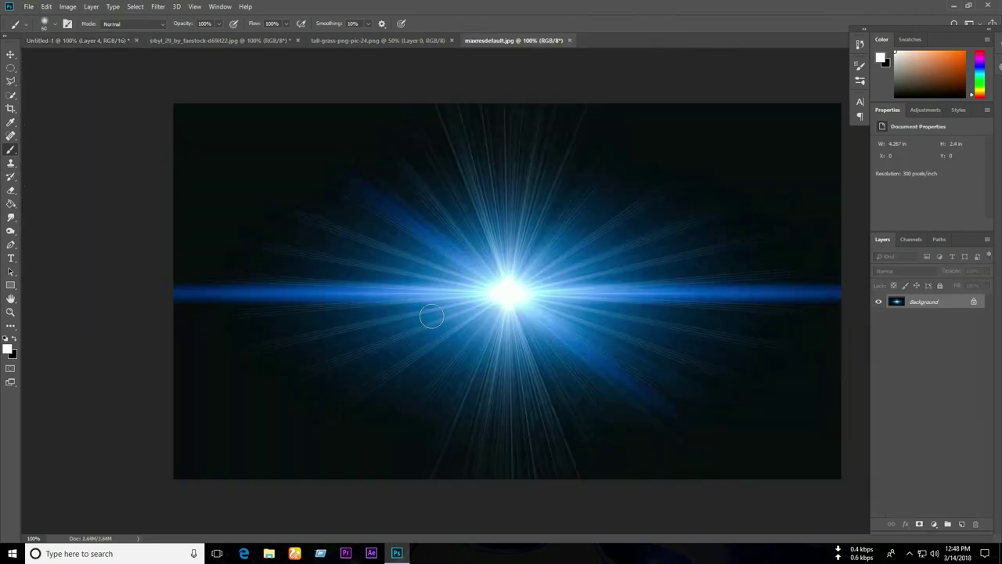
pyautogui.click(10, 54)
pyautogui.click(987, 240)
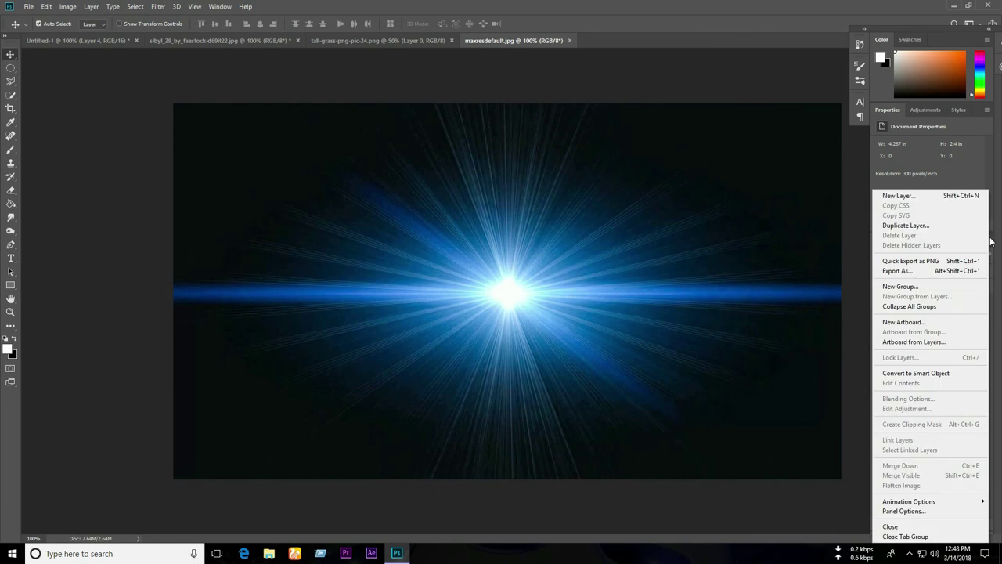
pyautogui.click(908, 374)
pyautogui.moveTo(599, 305)
pyautogui.mouseDown()
pyautogui.moveTo(253, 228)
pyautogui.moveTo(464, 300)
pyautogui.moveTo(497, 300)
pyautogui.mouseUp()
pyautogui.click(489, 213)
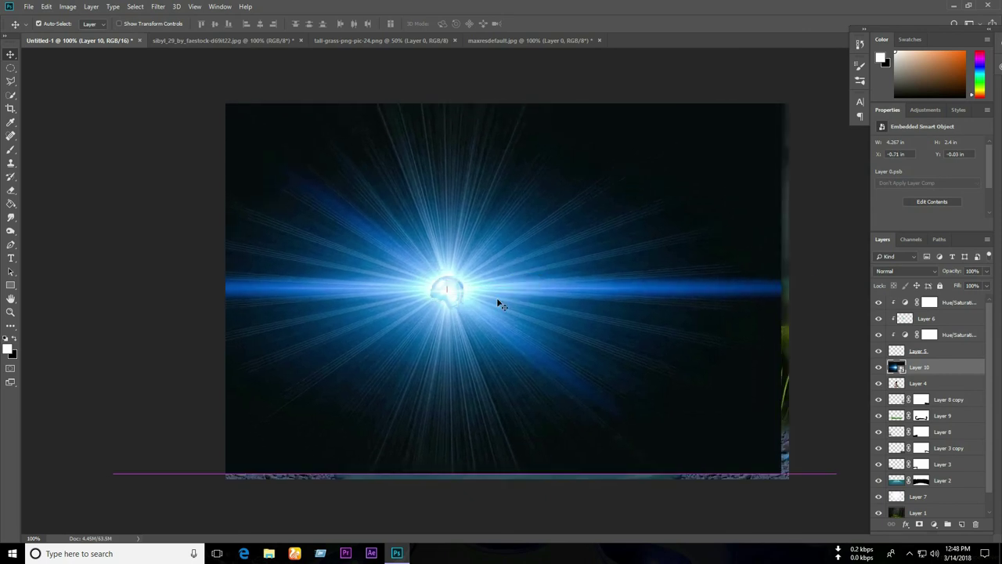
pyautogui.hotkey('ctrl', 't')
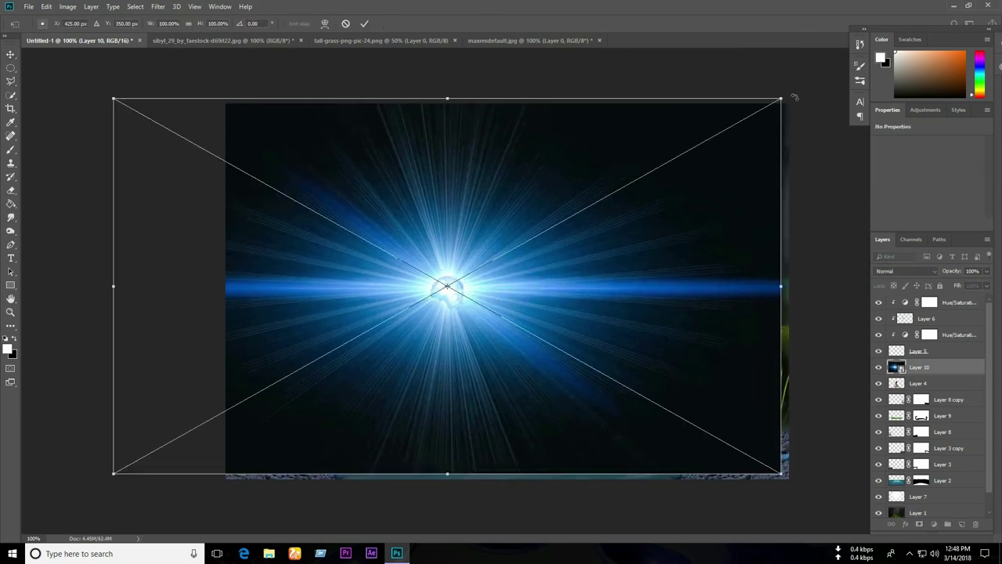
# Scale the light burst to about 80%, shift it up, and move Layer 10 to the top
pyautogui.moveTo(781, 101); pyautogui.dragTo(711, 131)
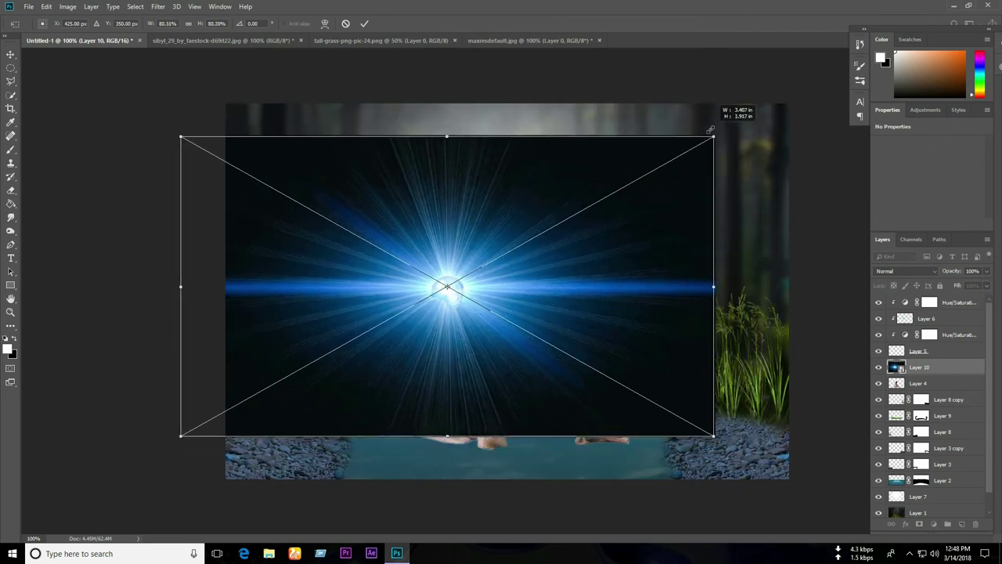
pyautogui.moveTo(572, 273)
pyautogui.mouseDown()
pyautogui.moveTo(582, 262)
pyautogui.moveTo(574, 273)
pyautogui.mouseUp()
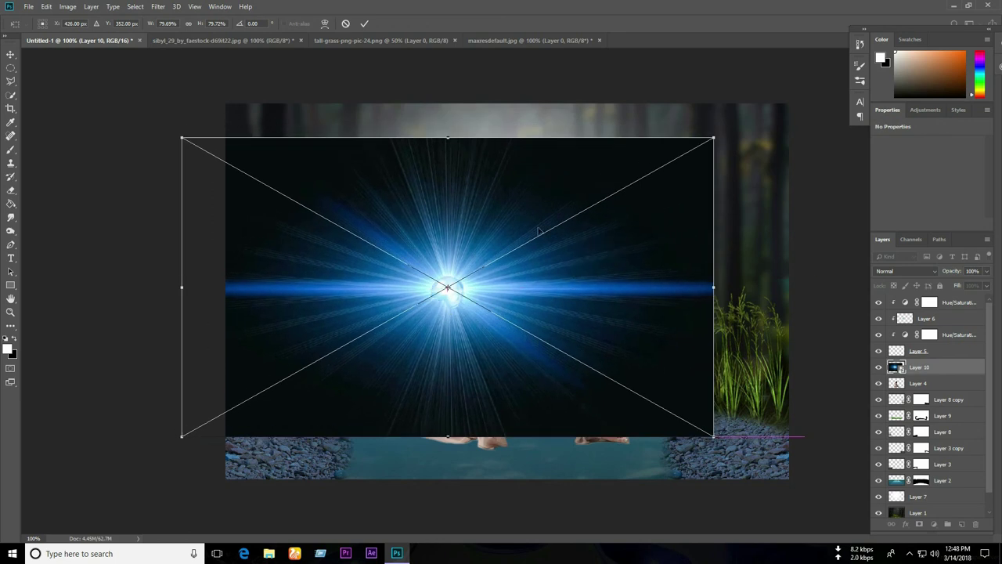
pyautogui.click(364, 23)
pyautogui.moveTo(940, 364); pyautogui.dragTo(928, 389)
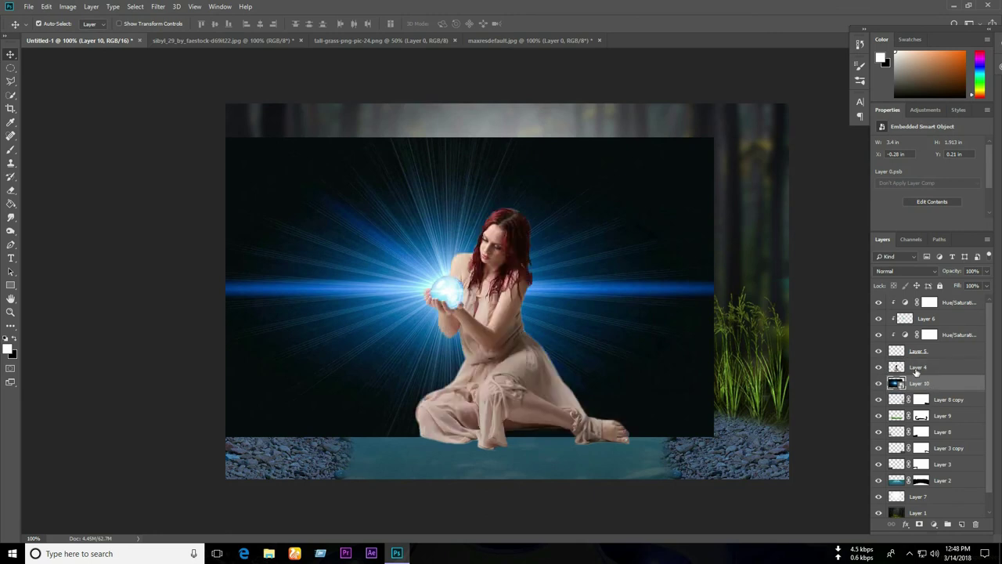
pyautogui.moveTo(926, 384); pyautogui.dragTo(946, 300)
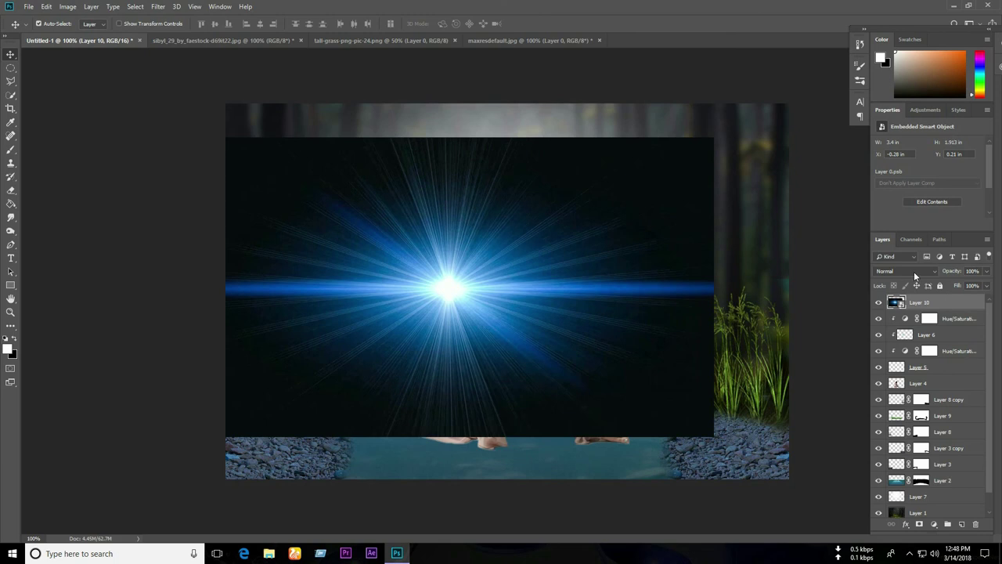
# Set Layer 10 to Screen, add a mask, and paint out its edges with a size-200 brush
pyautogui.click(914, 271)
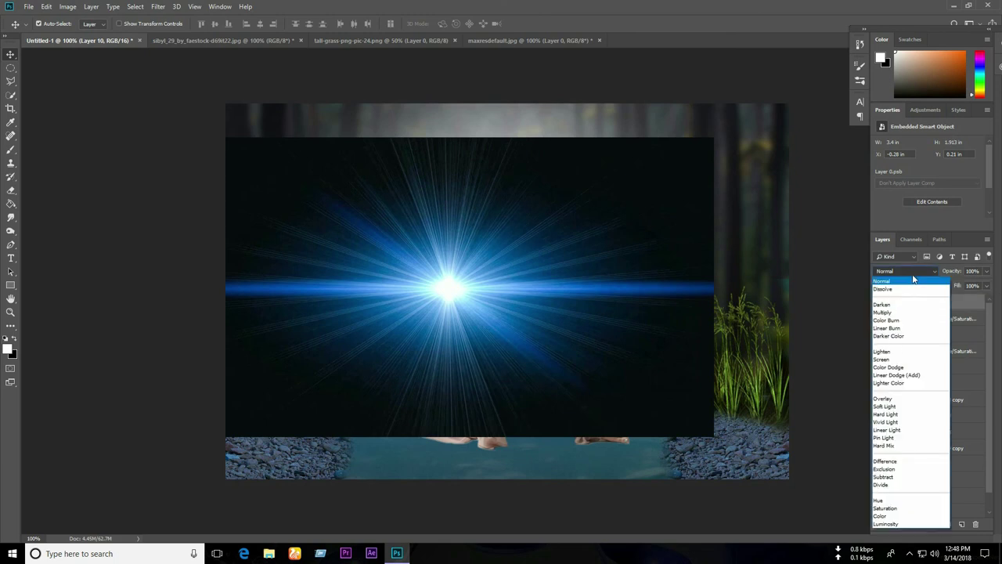
pyautogui.click(892, 359)
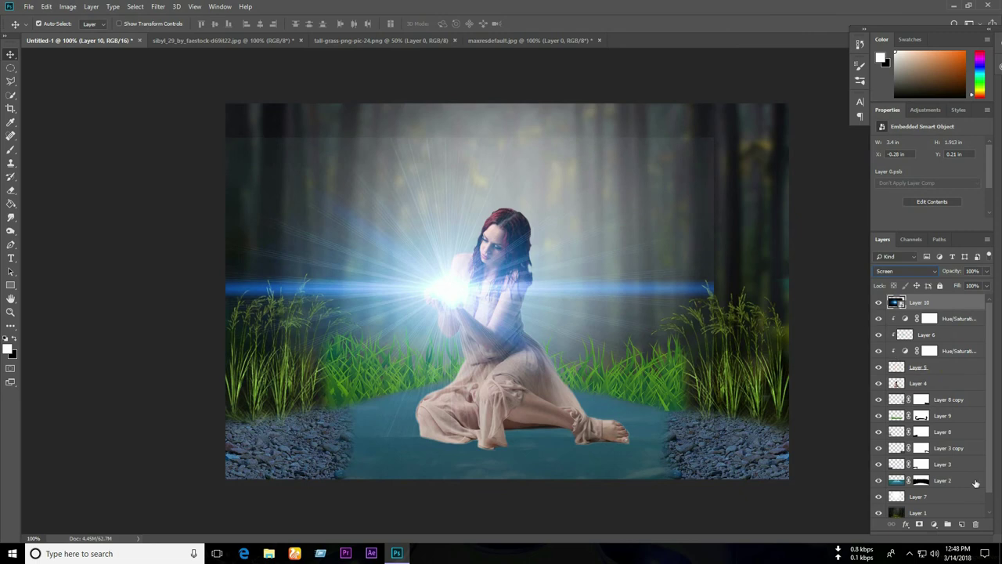
pyautogui.click(919, 524)
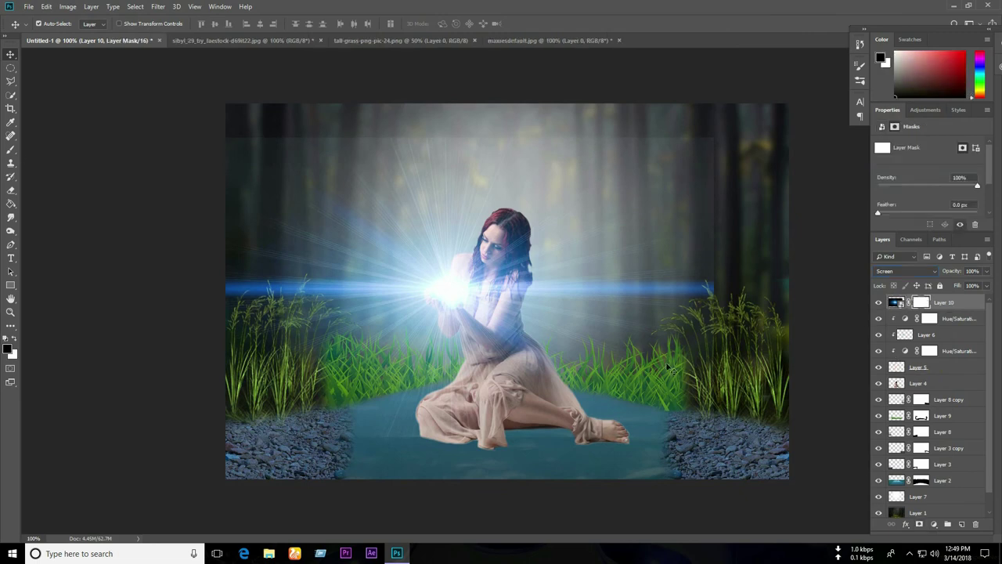
pyautogui.click(10, 149)
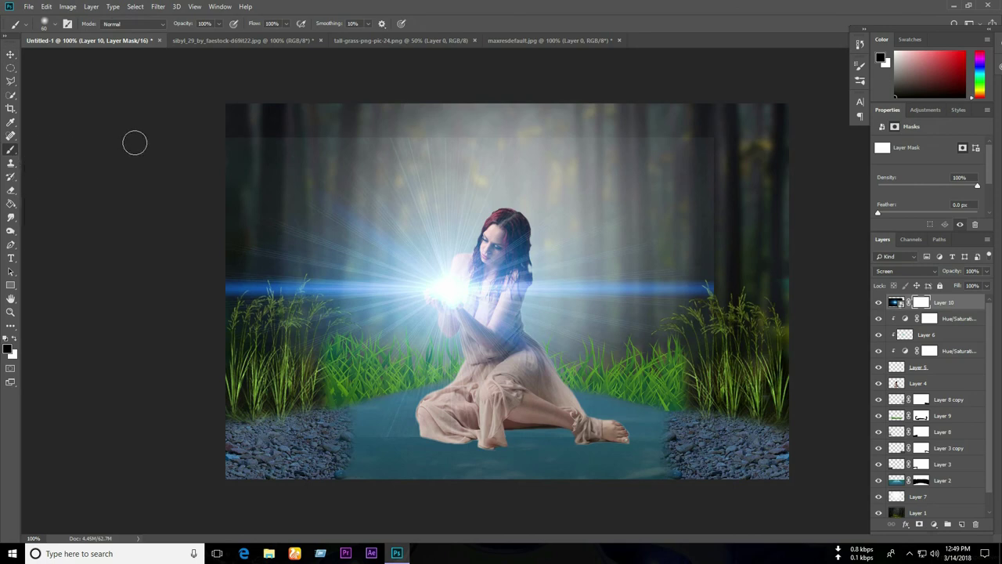
pyautogui.press(']')
pyautogui.press(']')
pyautogui.press(']')
pyautogui.press(']')
pyautogui.press(']')
pyautogui.press(']')
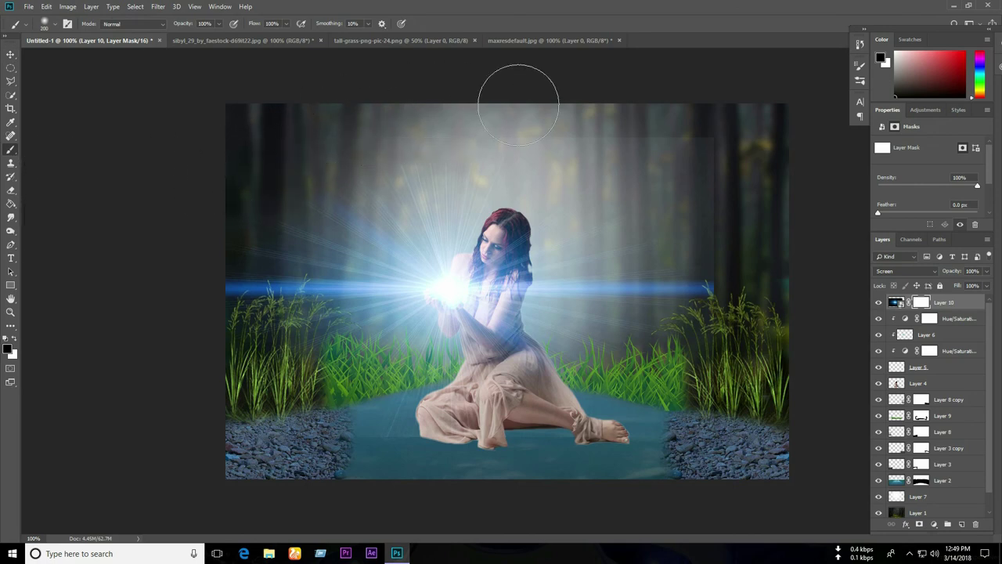
pyautogui.moveTo(671, 146); pyautogui.dragTo(718, 226)
pyautogui.moveTo(736, 268); pyautogui.dragTo(684, 363)
pyautogui.moveTo(201, 284); pyautogui.dragTo(239, 179)
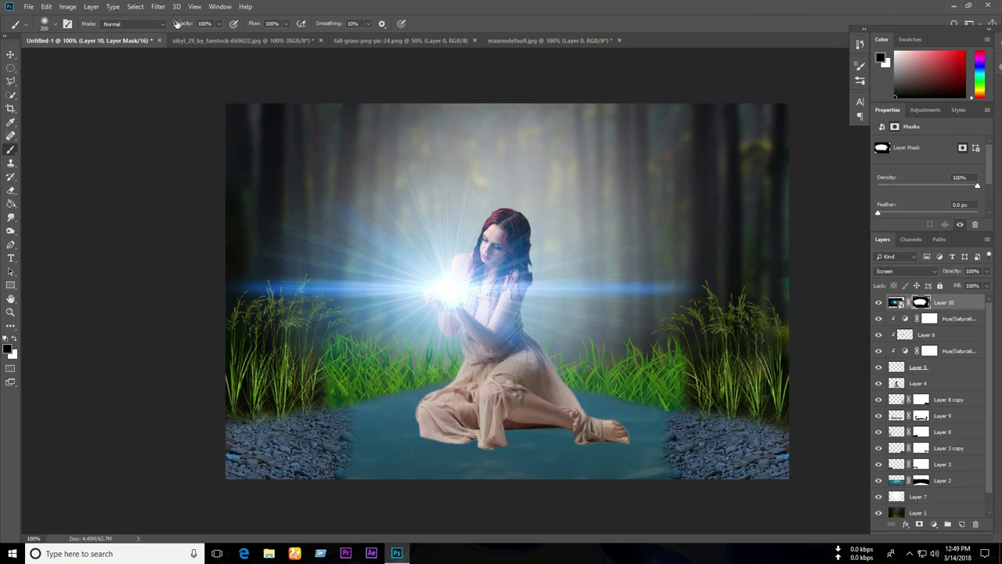
# At 29% brush opacity, dim the blue streak ends, then nudge the flare slightly right
pyautogui.click(219, 25)
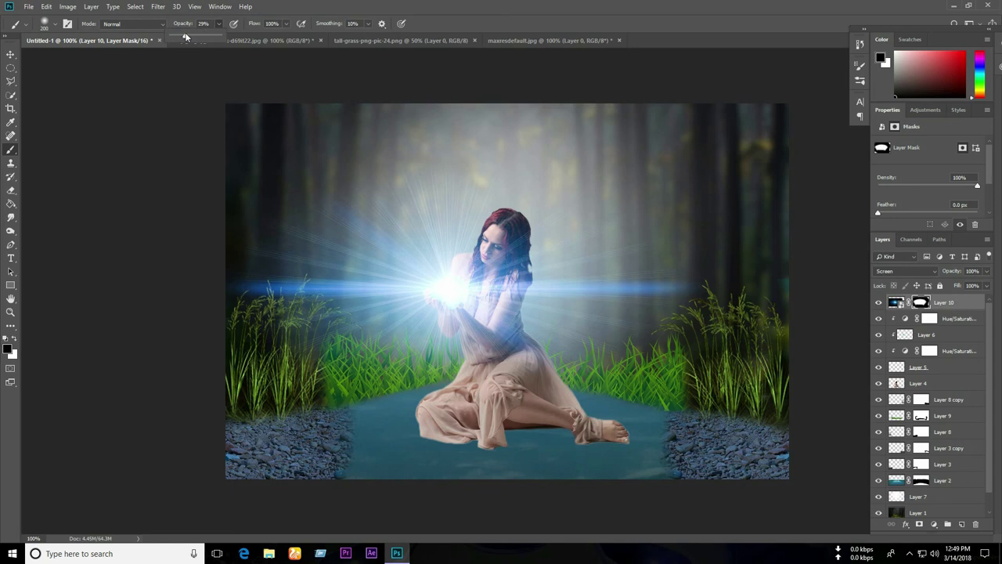
pyautogui.moveTo(313, 291); pyautogui.dragTo(321, 356)
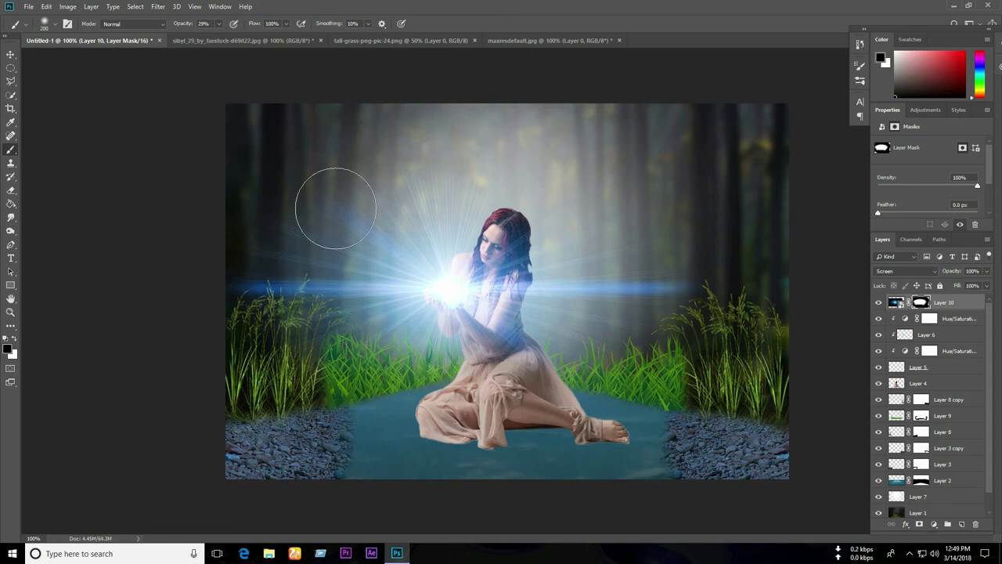
pyautogui.moveTo(626, 266); pyautogui.dragTo(622, 344)
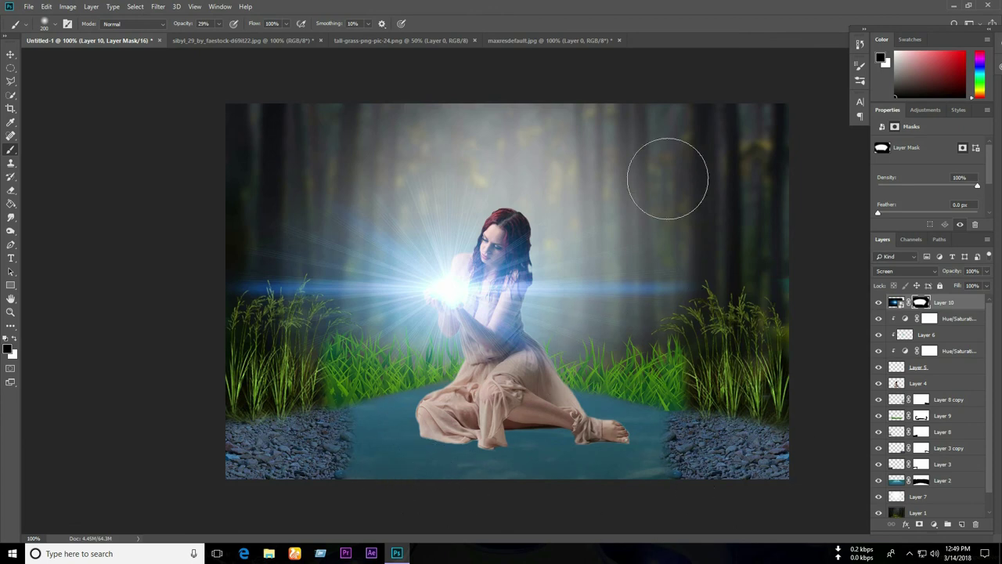
pyautogui.moveTo(284, 156); pyautogui.dragTo(235, 314)
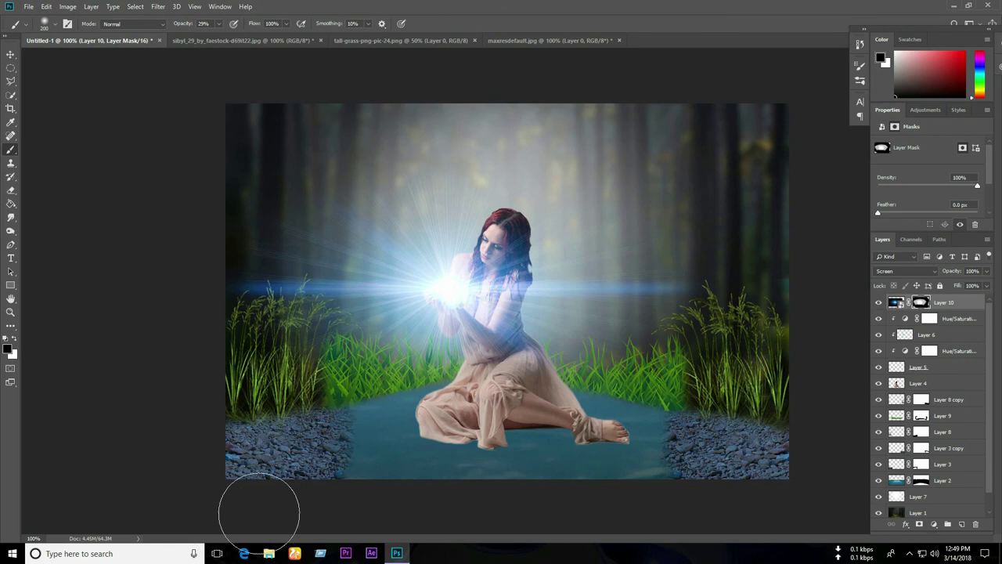
pyautogui.click(11, 54)
pyautogui.moveTo(438, 292); pyautogui.dragTo(443, 291)
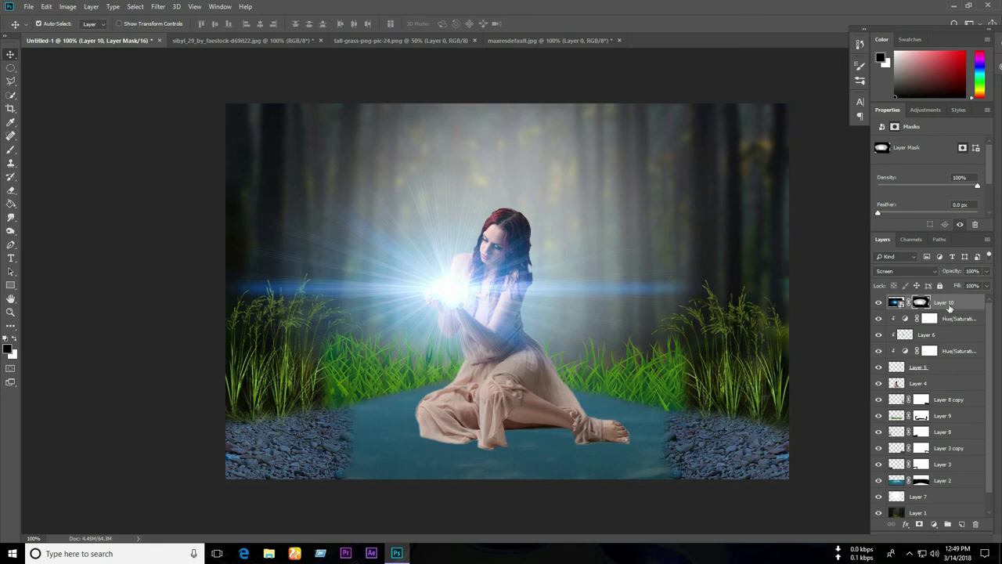
# Add a Hue/Saturation layer clipped to Layer 10, colorized cyan-blue with Saturation 35, Lightness +14
pyautogui.click(933, 524)
pyautogui.click(965, 432)
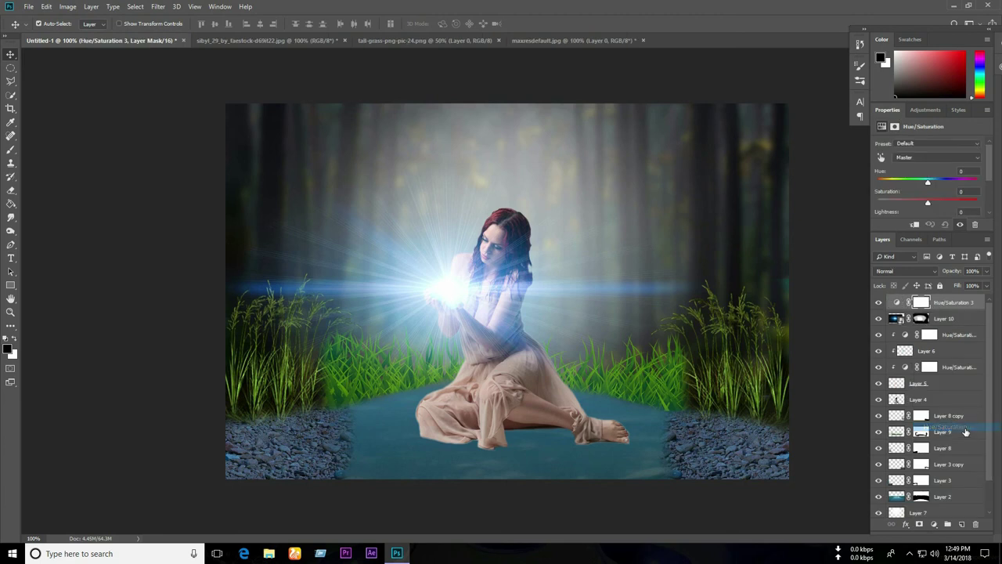
pyautogui.rightClick(943, 301)
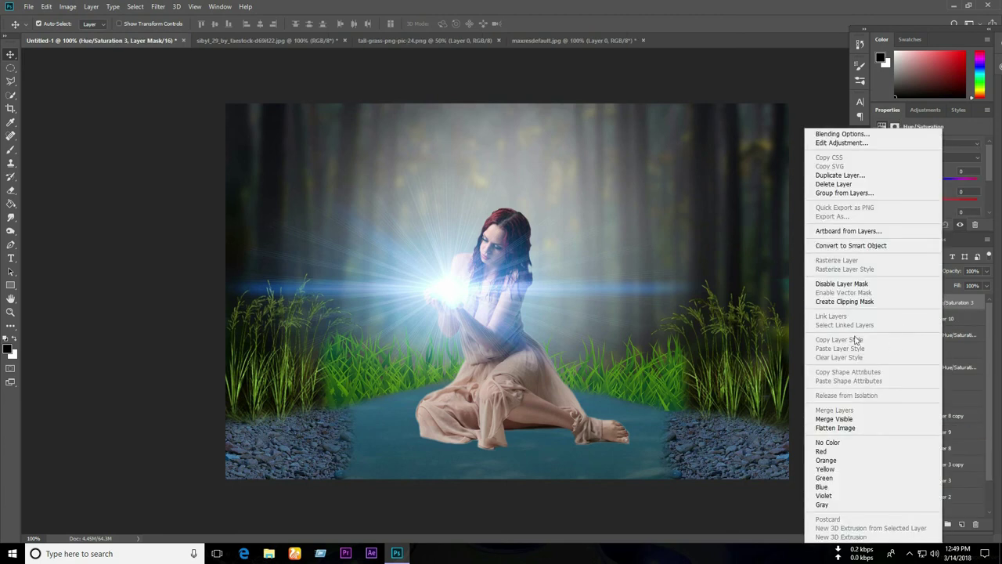
pyautogui.click(861, 303)
pyautogui.scroll(-1, 988, 170)
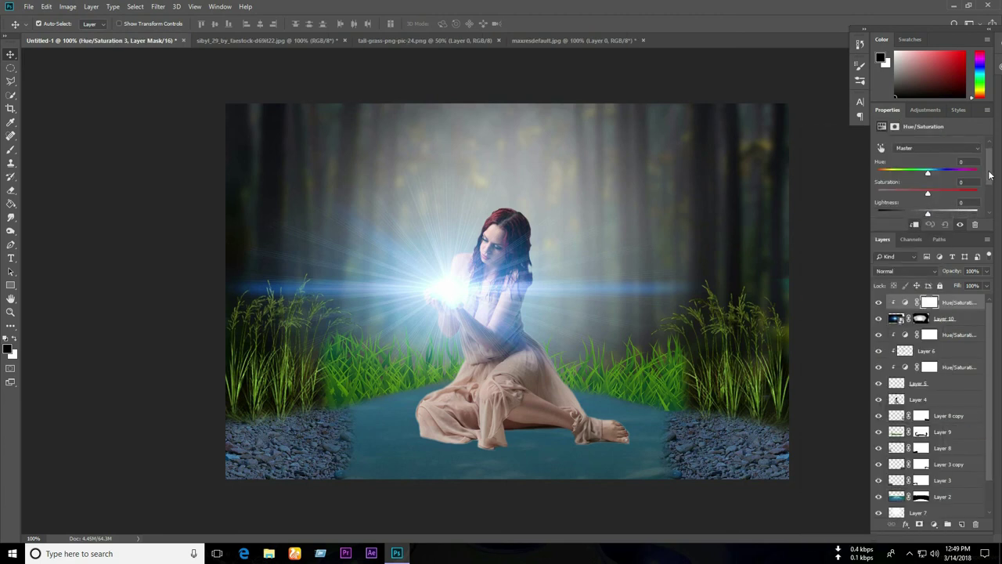
pyautogui.scroll(-2, 988, 176)
pyautogui.click(923, 199)
pyautogui.moveTo(895, 147); pyautogui.dragTo(942, 148)
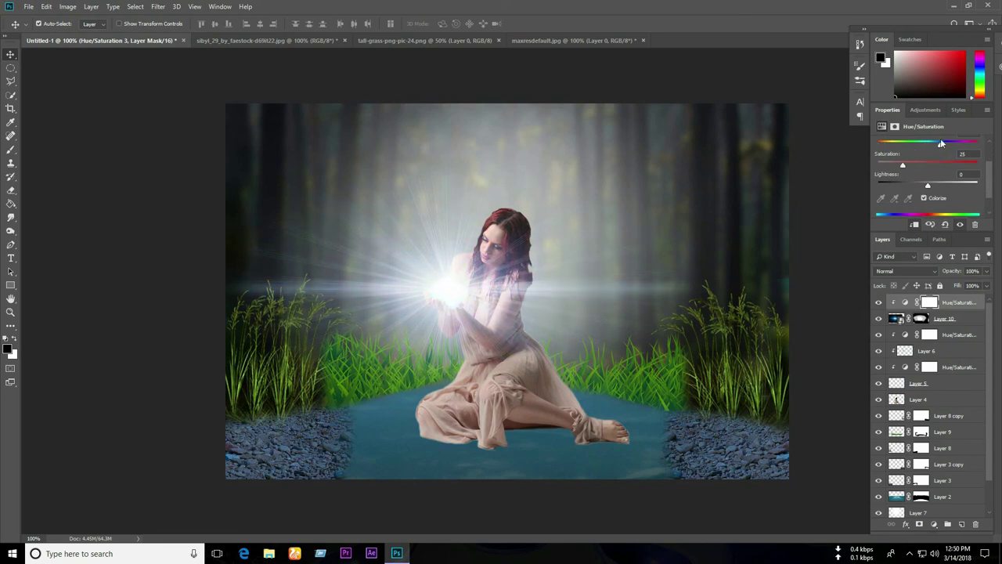
pyautogui.moveTo(937, 146); pyautogui.dragTo(934, 146)
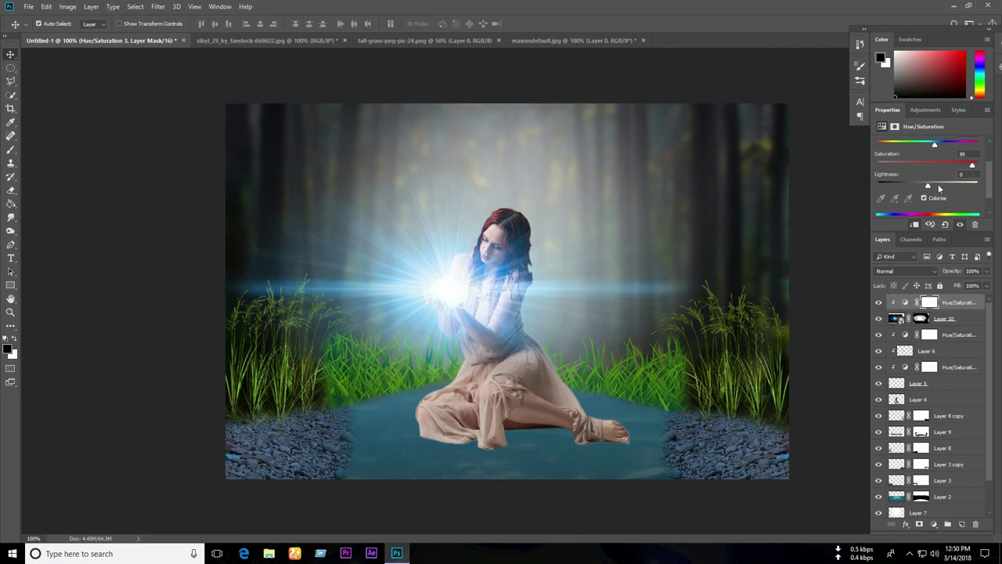
pyautogui.moveTo(928, 184); pyautogui.dragTo(929, 186)
# On Layer 10's mask, dab a size-90 brush at 15% opacity over the woman's hands
pyautogui.click(919, 319)
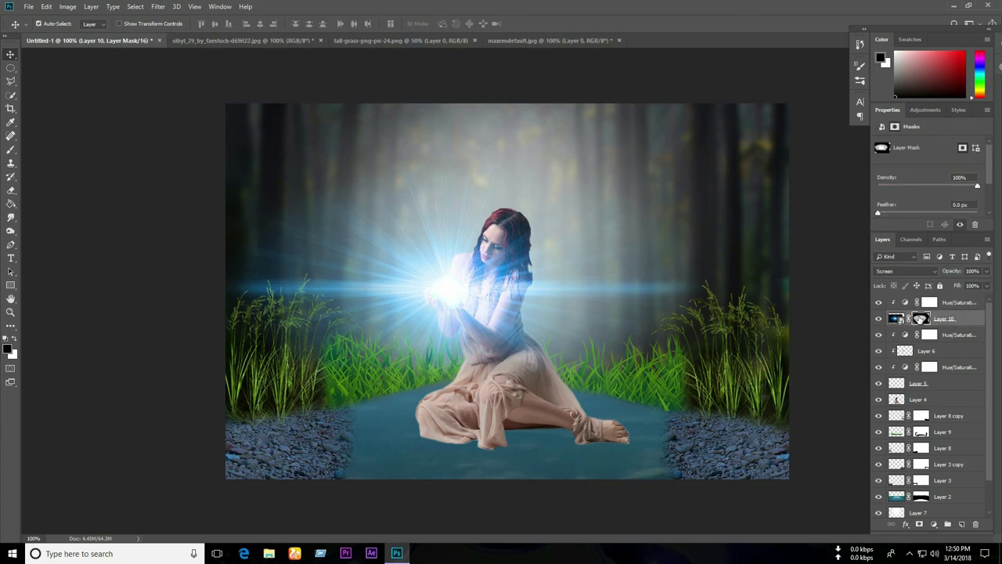
pyautogui.click(11, 149)
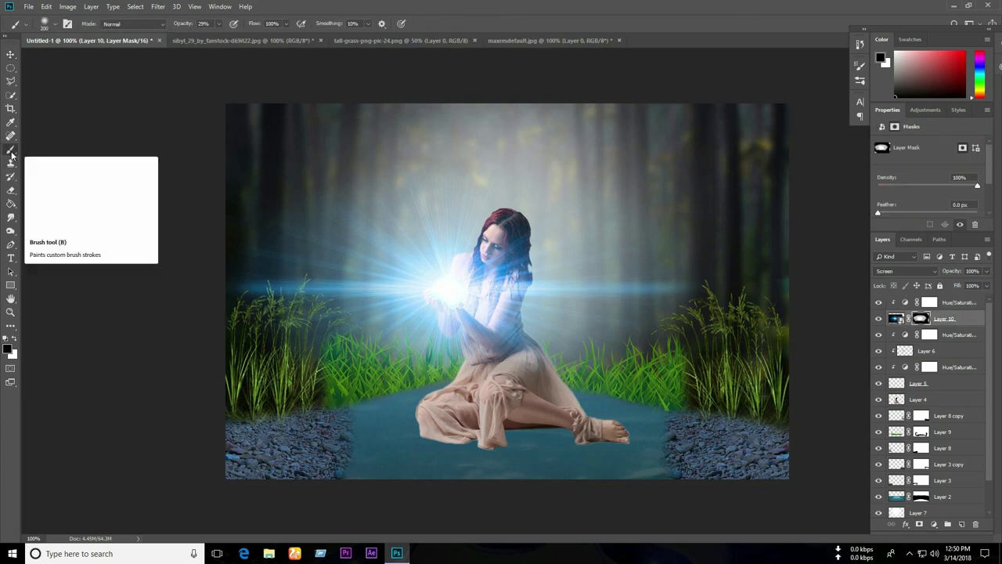
pyautogui.click(219, 24)
pyautogui.moveTo(211, 36); pyautogui.dragTo(213, 36)
pyautogui.press('[')
pyautogui.press('[')
pyautogui.press('[')
pyautogui.press('[')
pyautogui.press('[')
pyautogui.press('[')
pyautogui.press('[')
pyautogui.press('[')
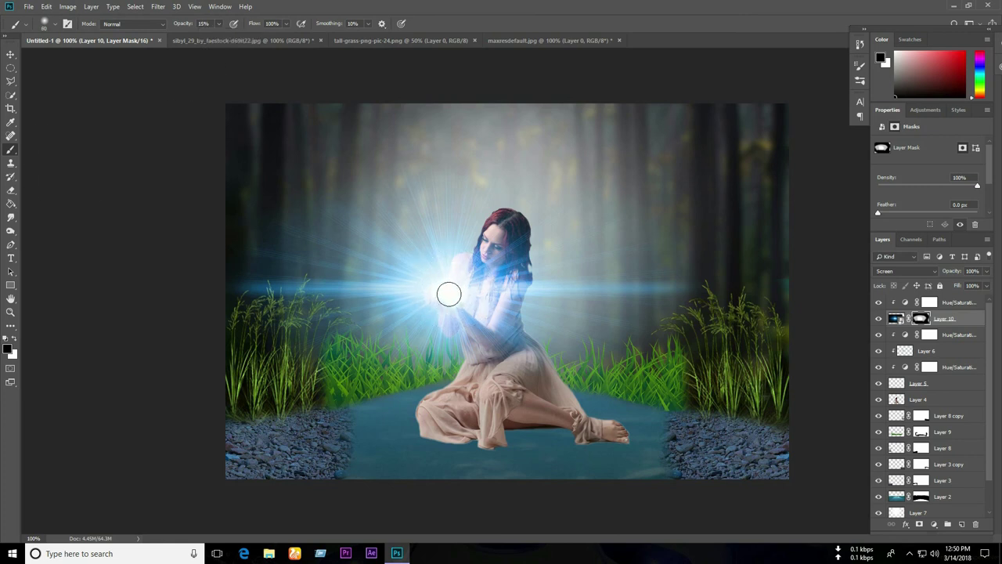
pyautogui.click(445, 291)
pyautogui.moveTo(990, 315); pyautogui.dragTo(990, 371)
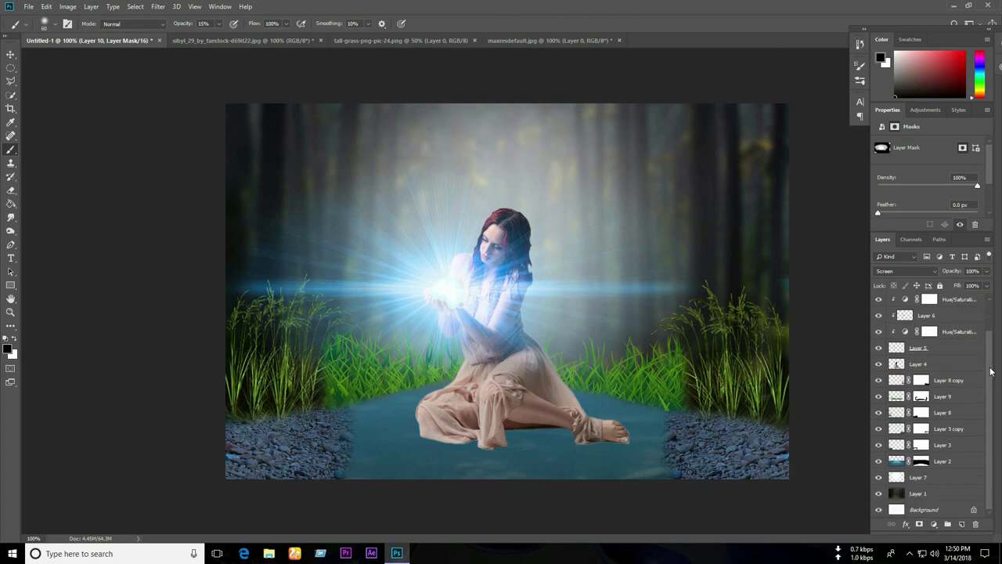
# Add Layer 11 above Layer 4 and paint bright cyan over the woman with a size-150 brush
pyautogui.click(933, 366)
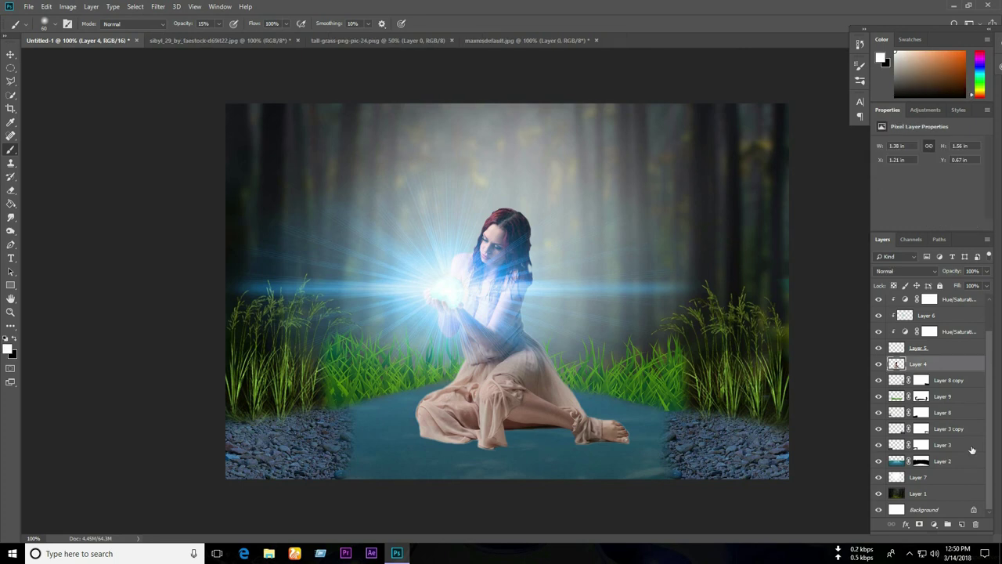
pyautogui.click(962, 523)
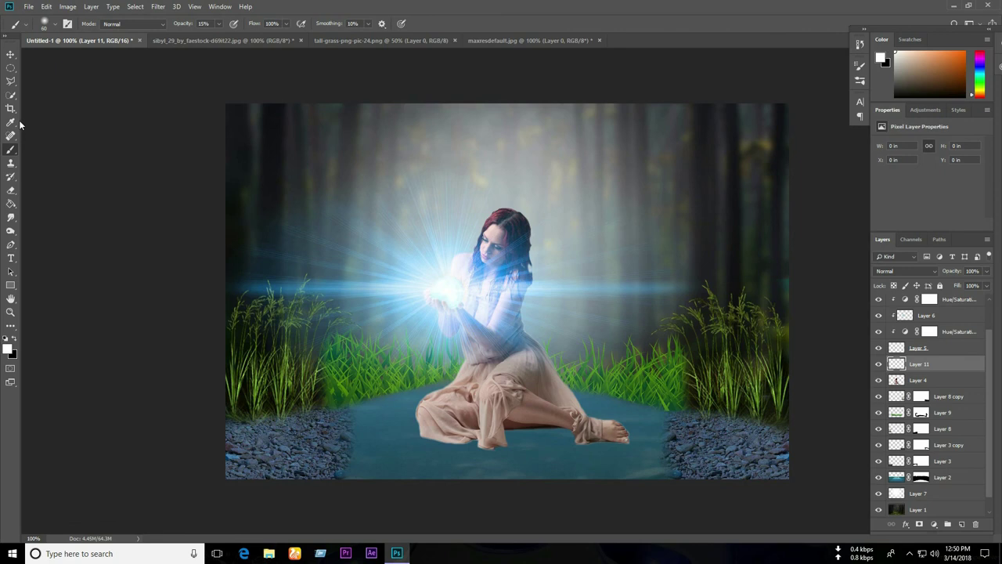
pyautogui.click(8, 349)
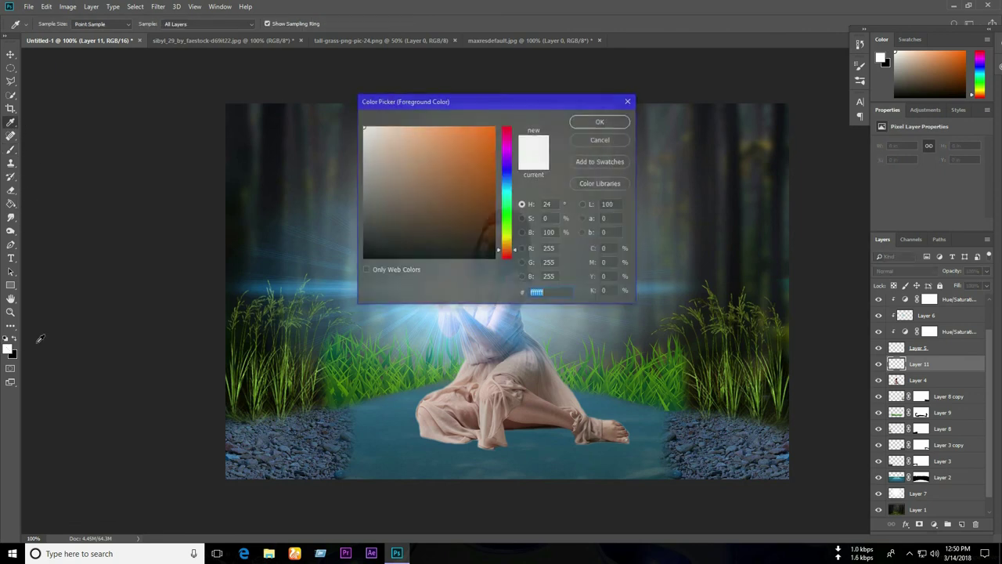
pyautogui.click(507, 188)
pyautogui.click(489, 133)
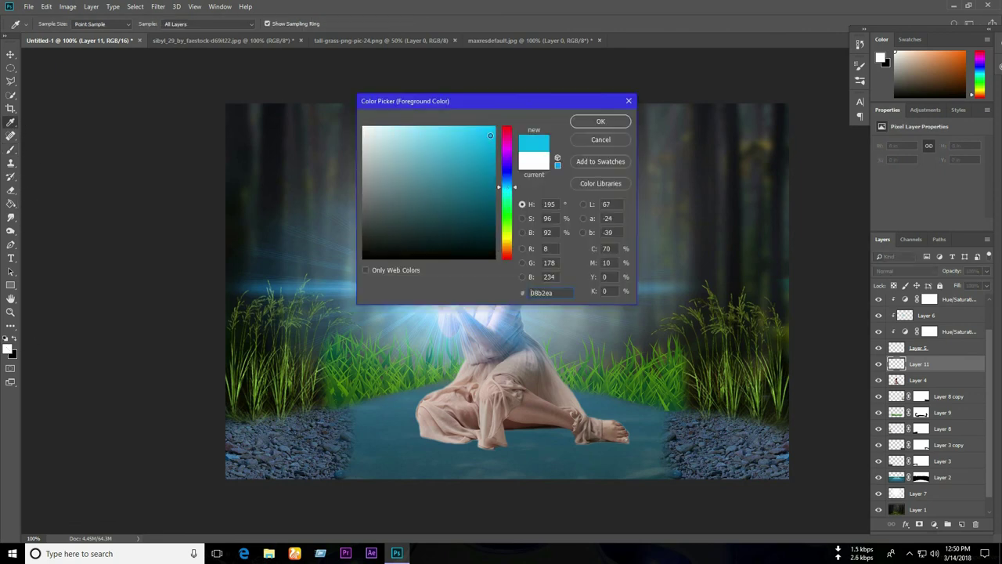
pyautogui.click(601, 122)
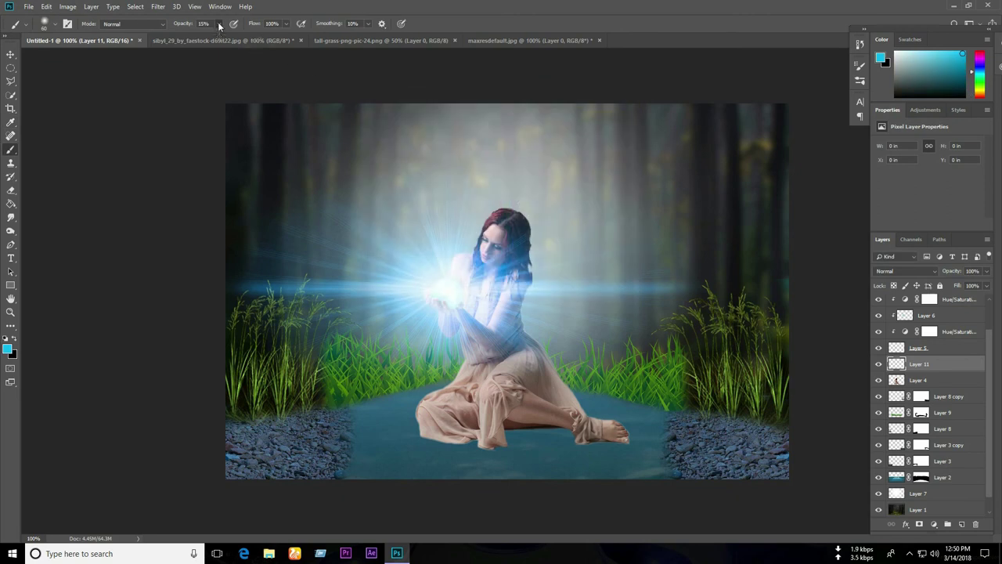
pyautogui.press(']')
pyautogui.press(']')
pyautogui.press(']')
pyautogui.moveTo(476, 273)
pyautogui.mouseDown()
pyautogui.moveTo(461, 376)
pyautogui.moveTo(443, 415)
pyautogui.moveTo(433, 411)
pyautogui.moveTo(458, 402)
pyautogui.moveTo(515, 414)
pyautogui.moveTo(530, 358)
pyautogui.moveTo(554, 422)
pyautogui.moveTo(607, 433)
pyautogui.mouseUp()
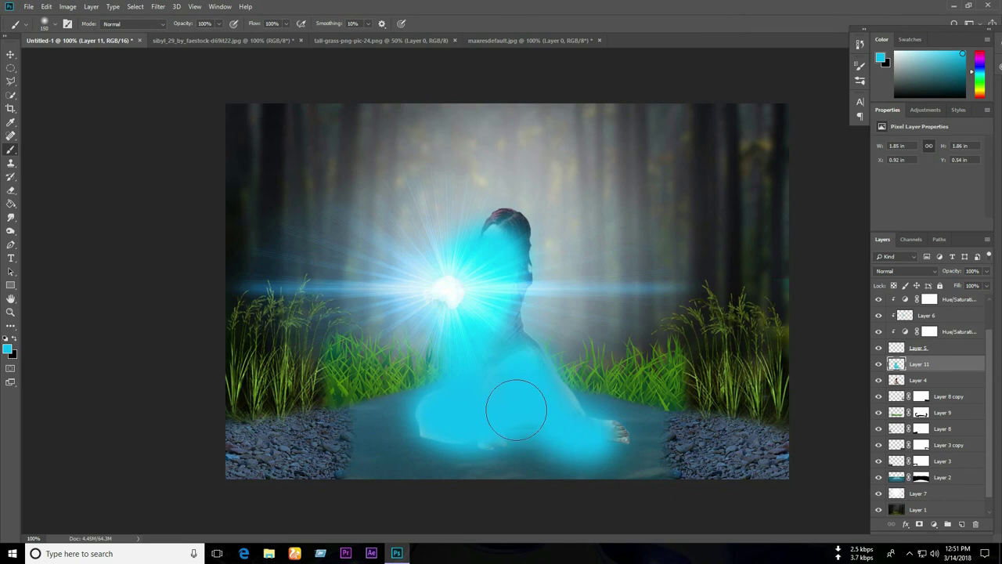
pyautogui.moveTo(526, 428); pyautogui.dragTo(474, 396)
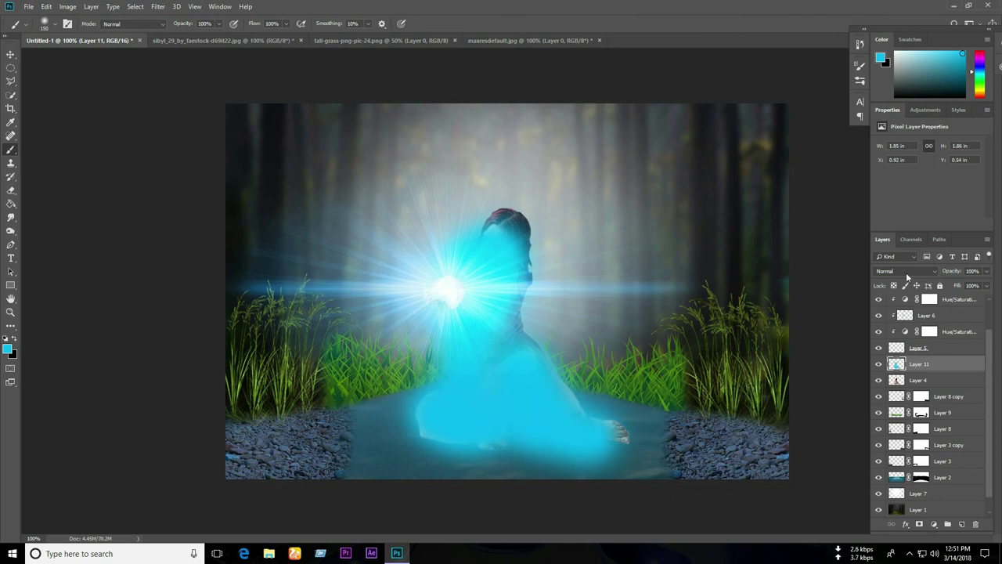
# Set Layer 11 to Multiply at 39% opacity and add a layer mask
pyautogui.click(906, 272)
pyautogui.click(904, 317)
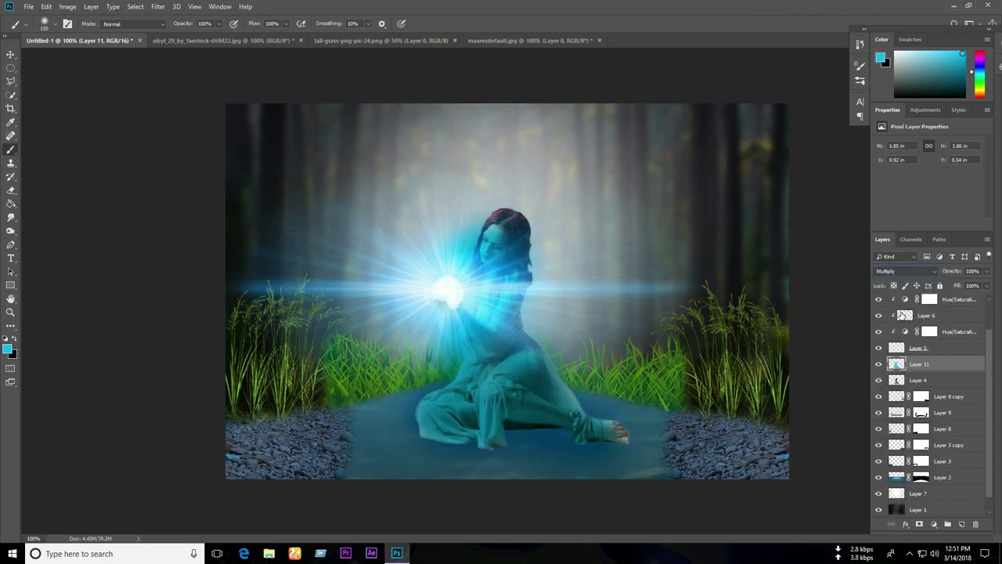
pyautogui.click(986, 271)
pyautogui.moveTo(988, 284); pyautogui.dragTo(956, 286)
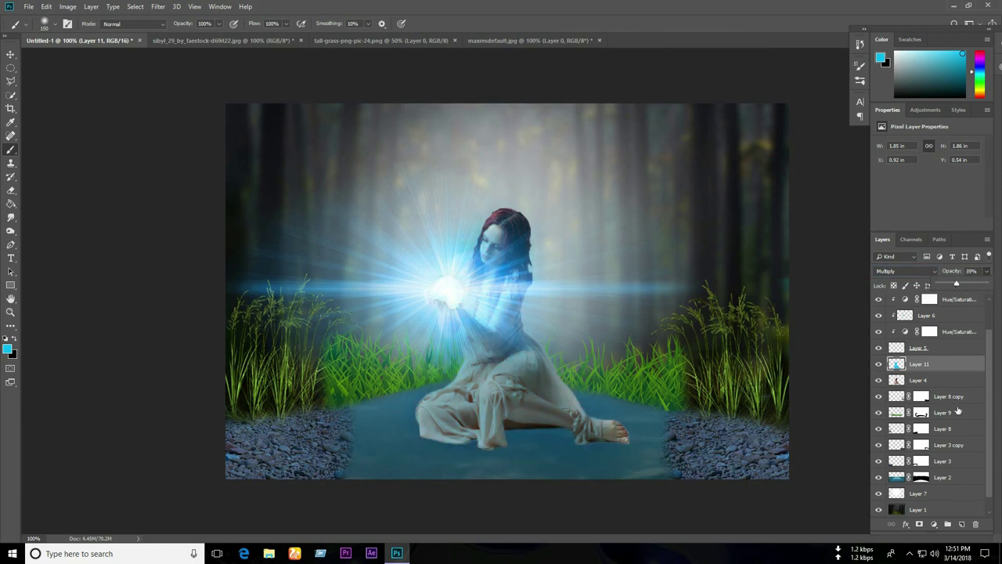
pyautogui.click(919, 524)
# With a size-90 brush at 27% opacity, mask the cyan tint off the lower dress and feet
pyautogui.press('[')
pyautogui.press('[')
pyautogui.press('[')
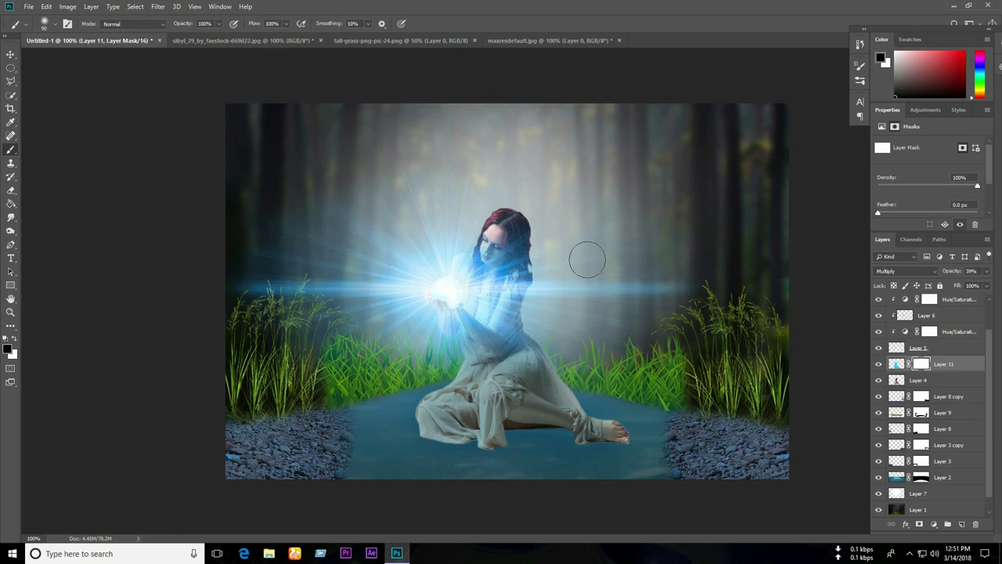
pyautogui.moveTo(671, 443); pyautogui.dragTo(677, 442)
pyautogui.moveTo(218, 24); pyautogui.dragTo(201, 38)
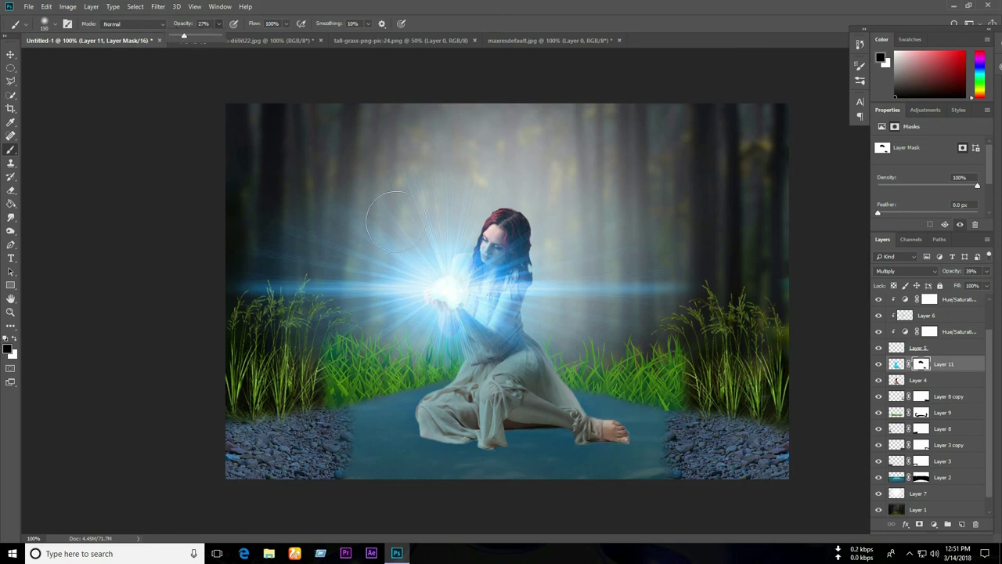
pyautogui.click(622, 433)
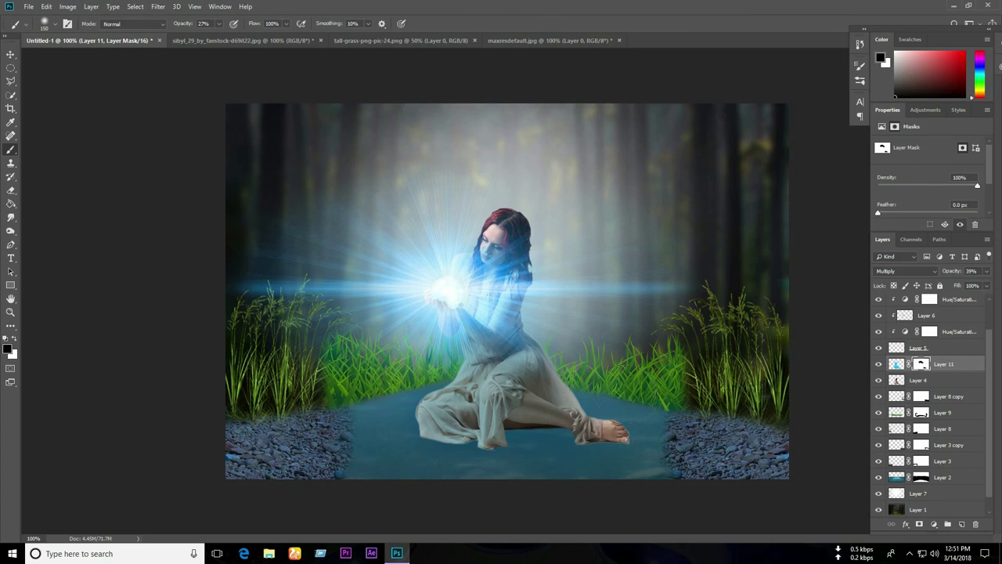
pyautogui.click(901, 384)
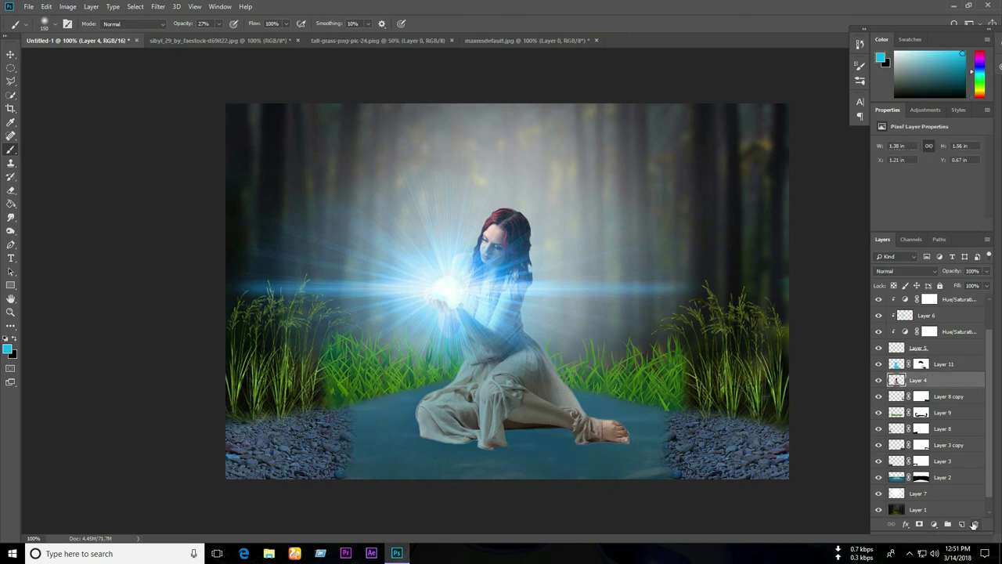
# Add a Vibrance adjustment clipped to Layer 4 and raise Vibrance to +14
pyautogui.click(939, 524)
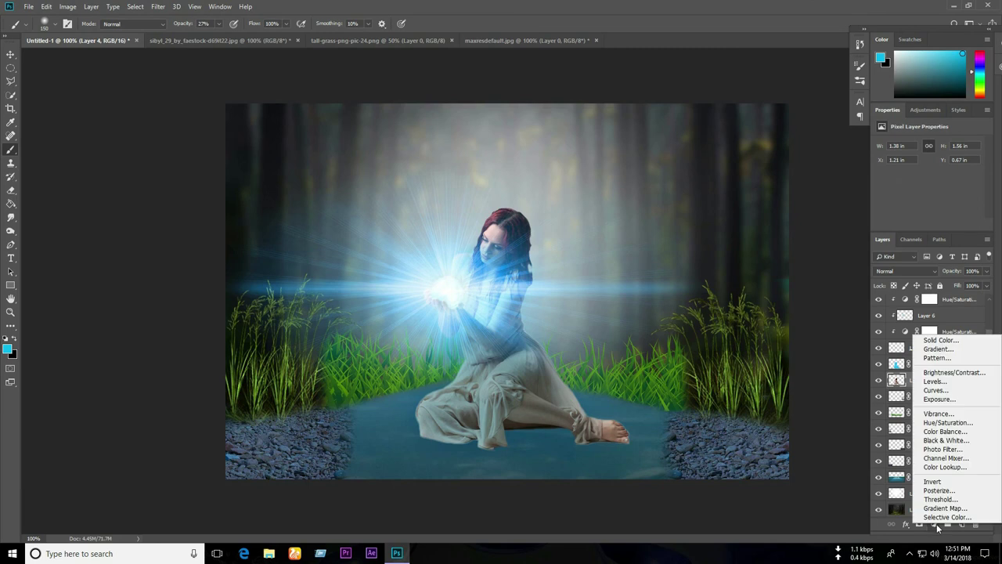
pyautogui.click(962, 421)
pyautogui.rightClick(944, 384)
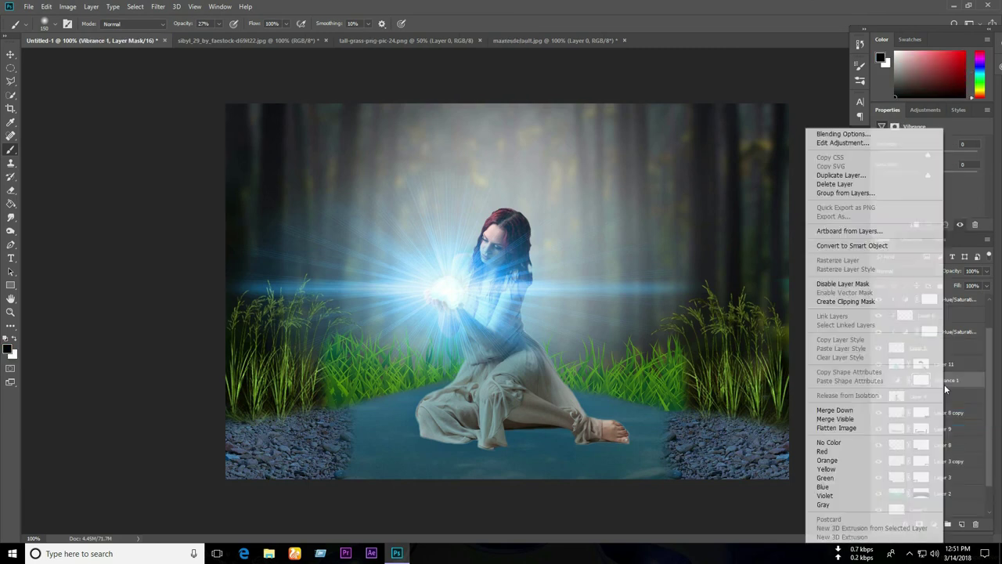
pyautogui.click(889, 306)
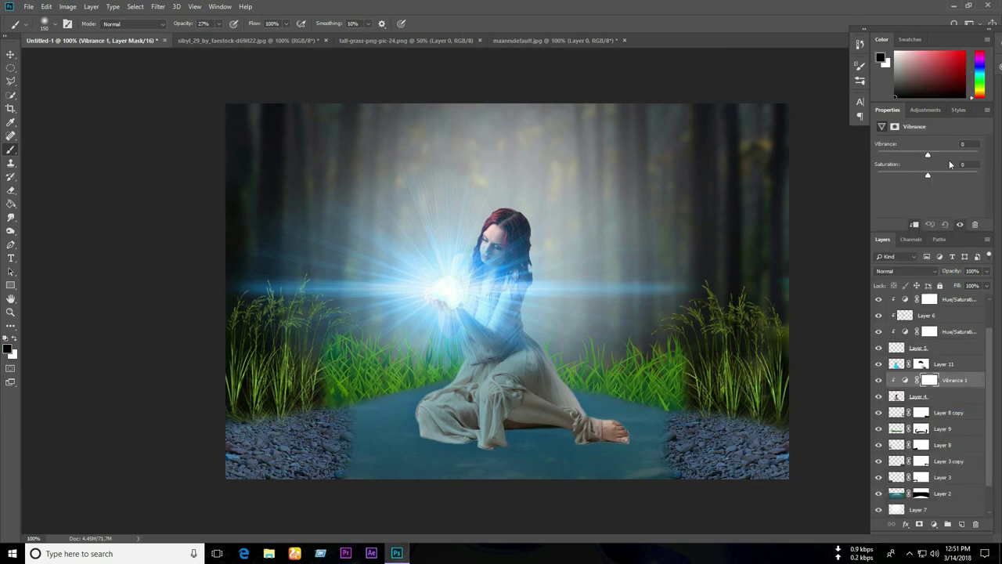
pyautogui.moveTo(926, 157); pyautogui.dragTo(939, 178)
# Duplicate Layer 4, flip it vertically, and position it beneath the woman's feet as a reflection
pyautogui.click(898, 398)
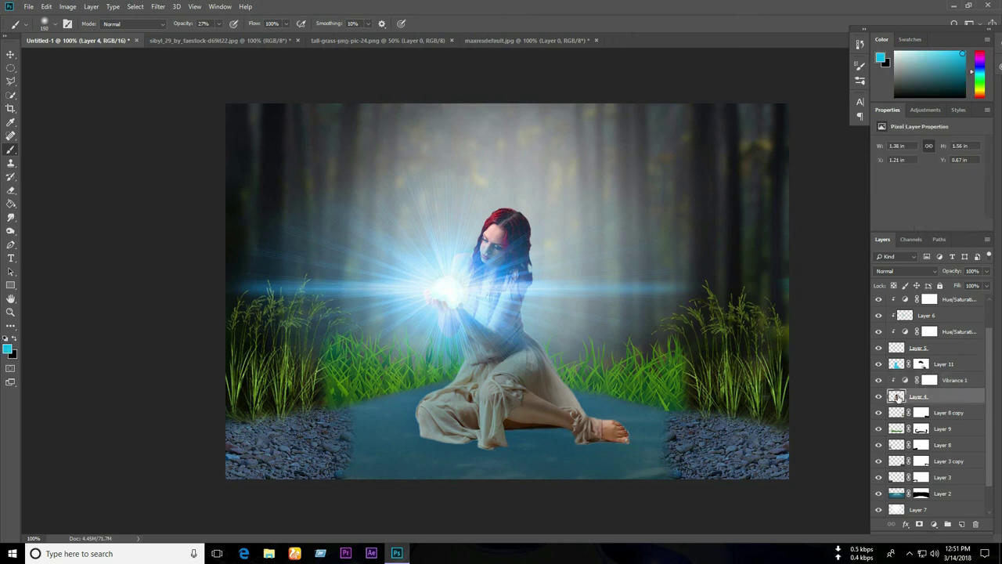
pyautogui.moveTo(989, 357); pyautogui.dragTo(991, 404)
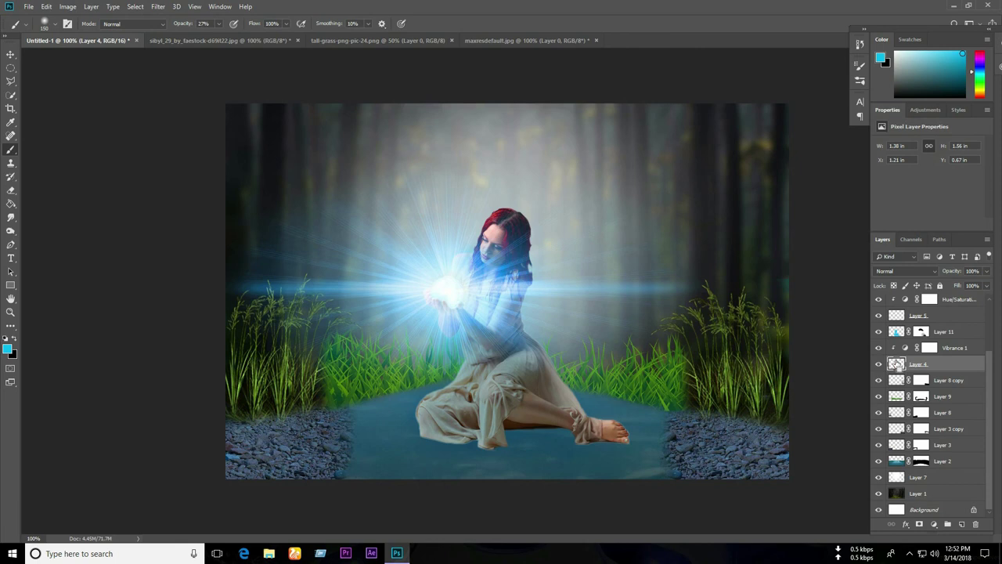
pyautogui.moveTo(896, 365); pyautogui.dragTo(897, 381)
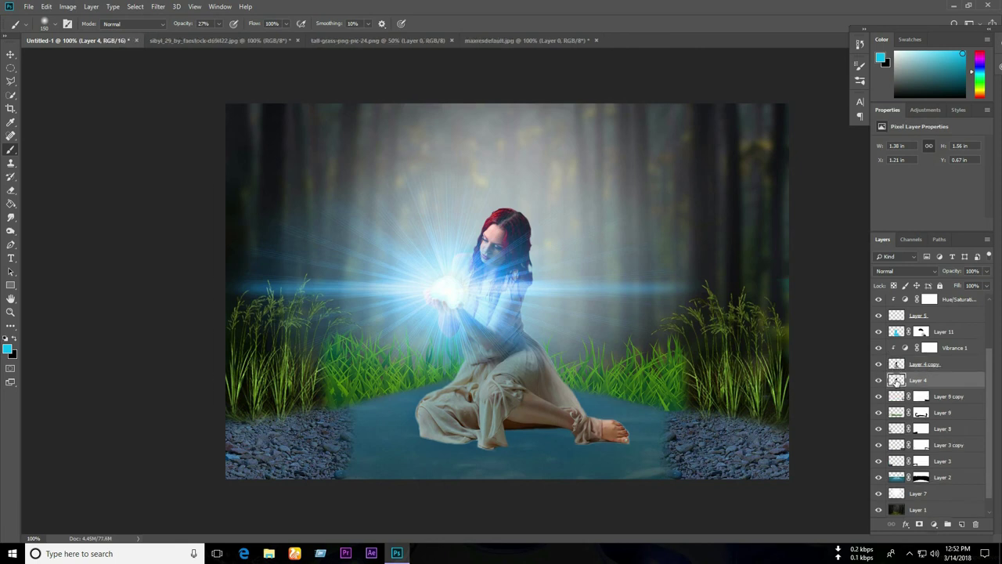
pyautogui.hotkey('ctrl', 't')
pyautogui.rightClick(597, 293)
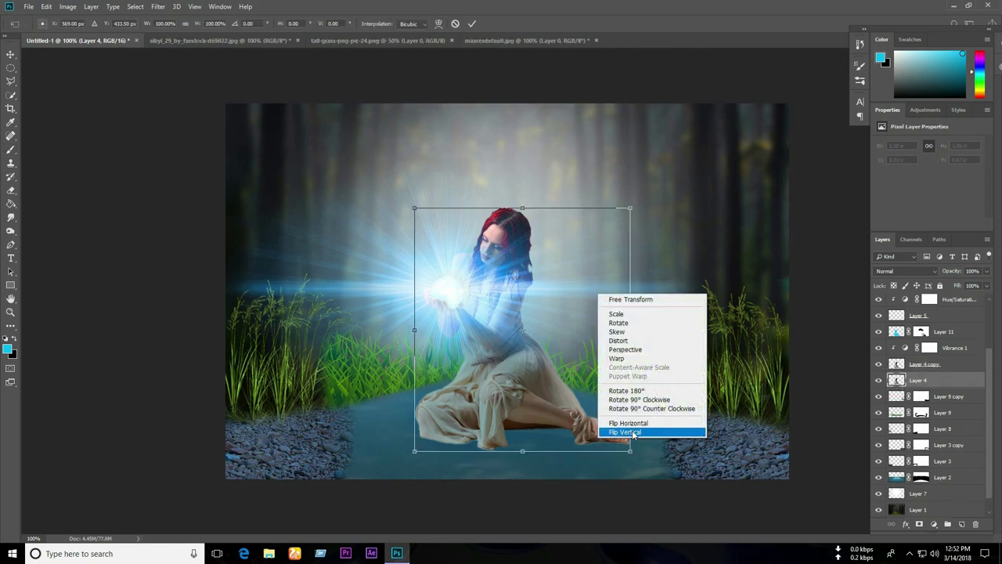
pyautogui.click(632, 430)
pyautogui.moveTo(559, 275)
pyautogui.mouseDown()
pyautogui.moveTo(554, 501)
pyautogui.moveTo(558, 490)
pyautogui.mouseUp()
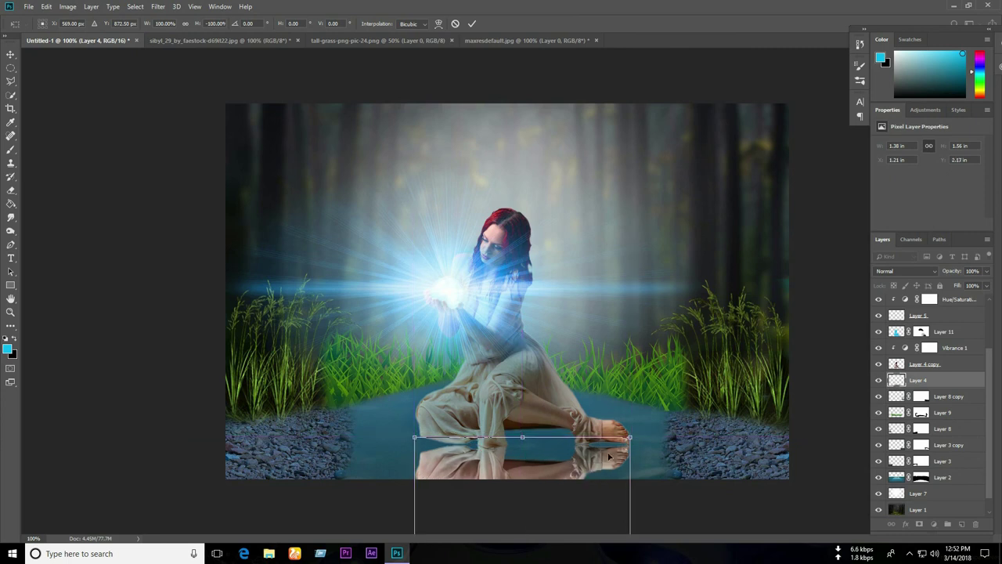
pyautogui.moveTo(618, 458); pyautogui.dragTo(618, 450)
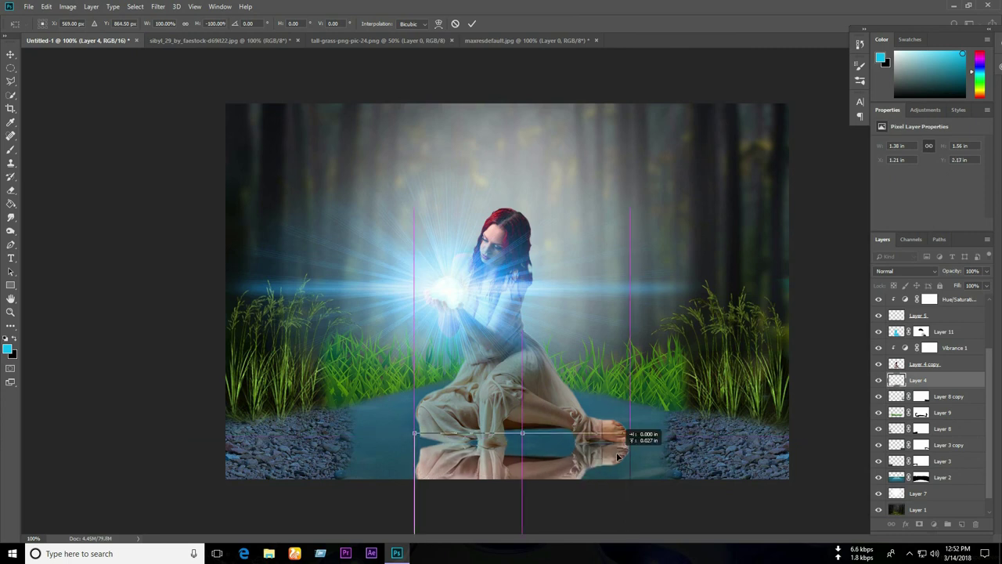
pyautogui.press('Return')
# Set the reflection layer's opacity to 64%
pyautogui.press('b')
pyautogui.click(988, 271)
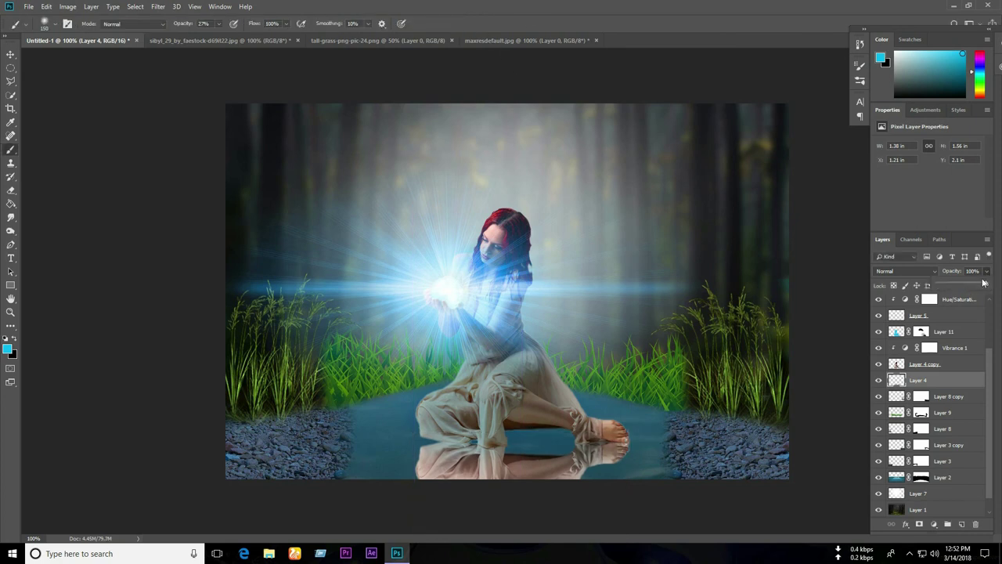
pyautogui.moveTo(988, 285); pyautogui.dragTo(969, 285)
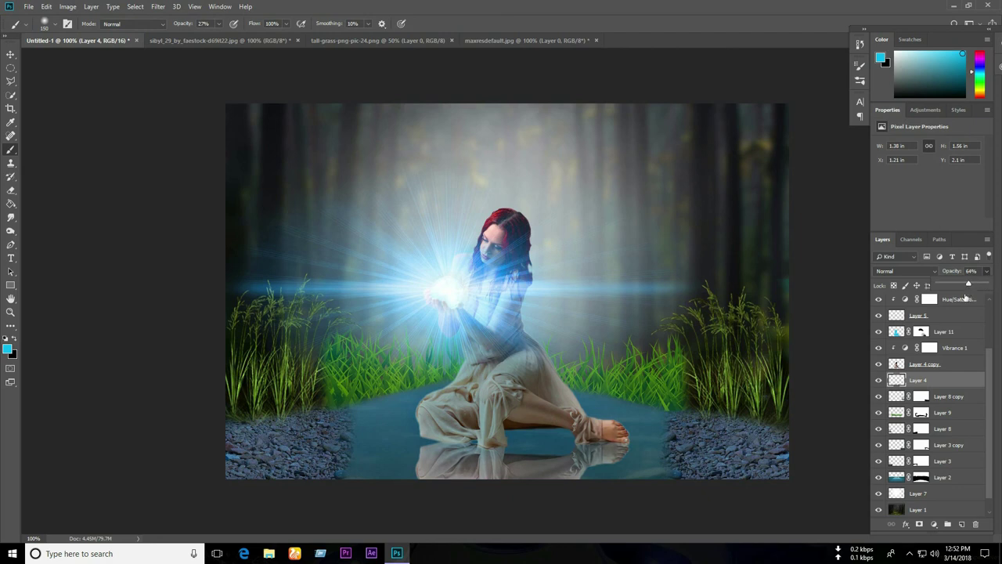
# Attach a white layer mask to Layer 4, the woman's reflection, and switch to the Move tool
pyautogui.click(919, 523)
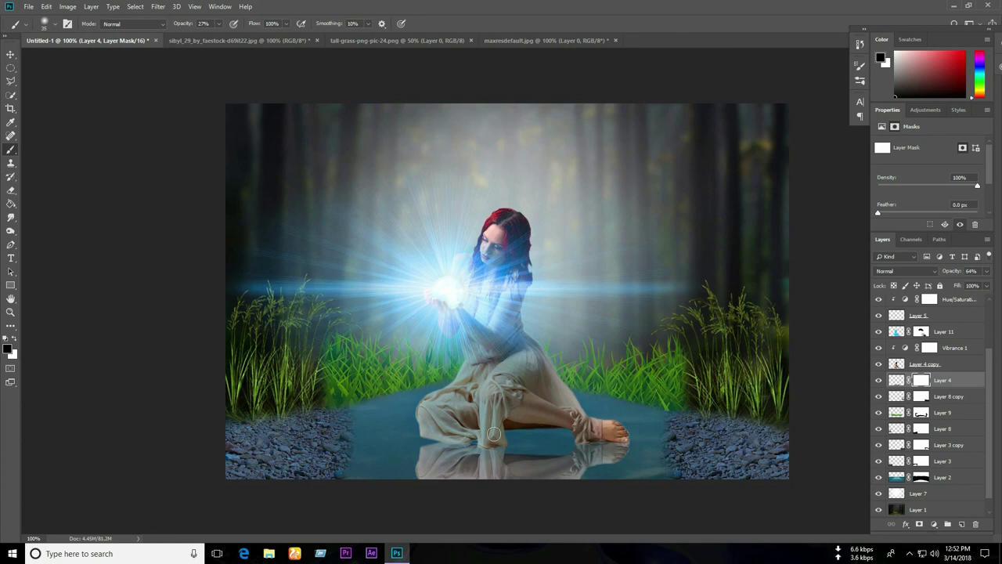
pyautogui.click(10, 54)
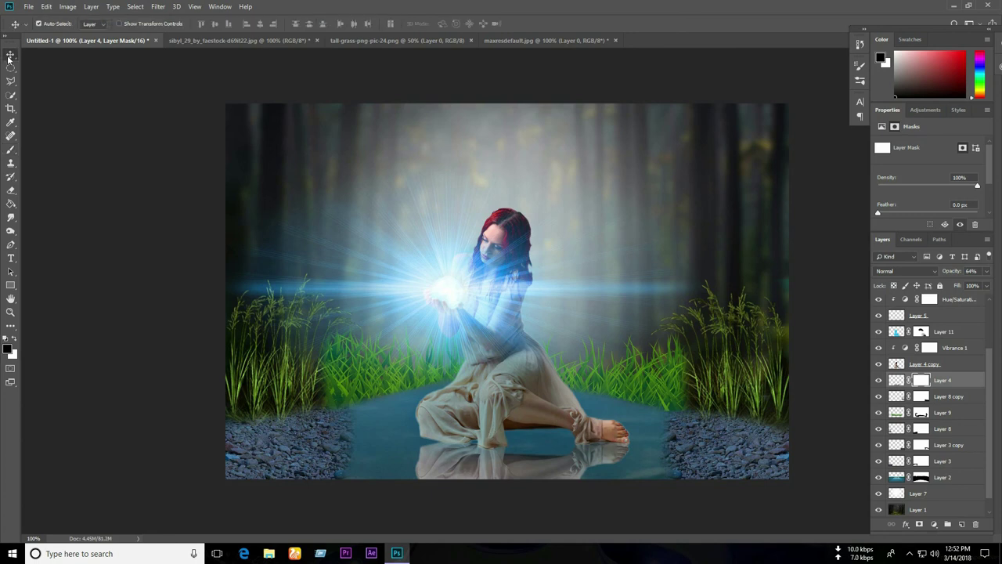
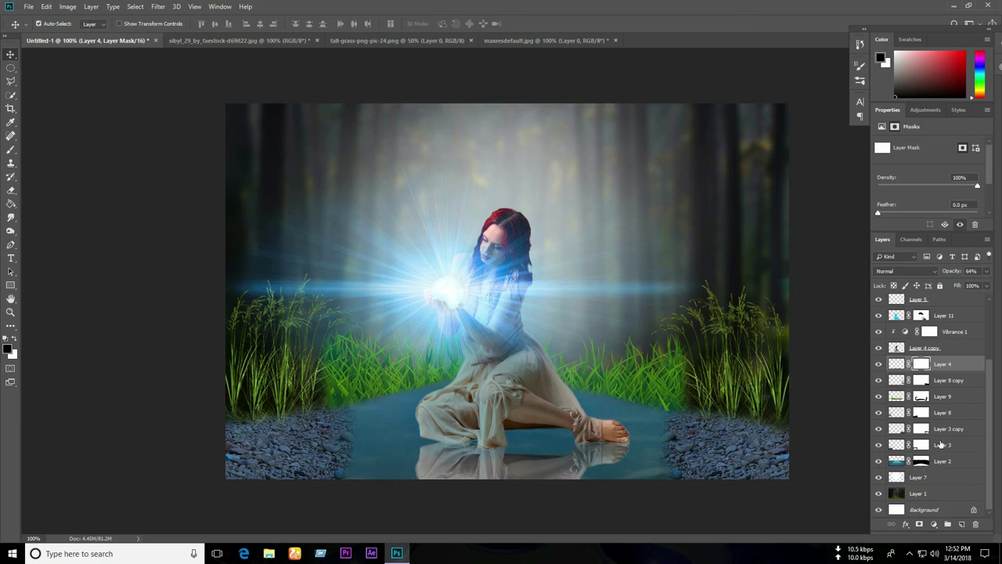
# With Layer 2 selected, drag the autumn-leaves layer into the Untitled-1 composite
pyautogui.click(949, 463)
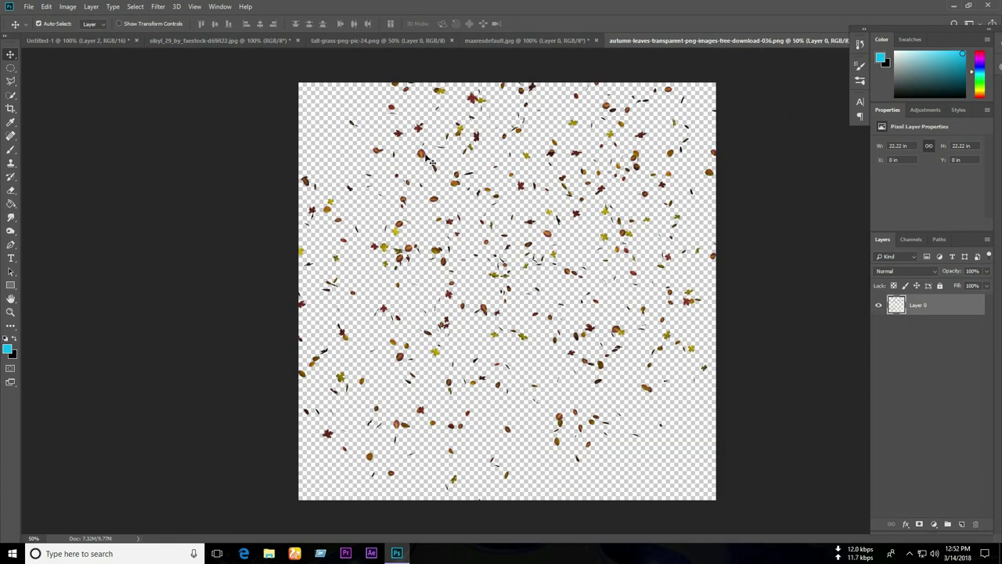
pyautogui.moveTo(433, 183)
pyautogui.mouseDown()
pyautogui.moveTo(93, 41)
pyautogui.moveTo(239, 152)
pyautogui.mouseUp()
# Dismiss the depth warning and position Layer 12's falling leaves over the forest scene
pyautogui.click(496, 212)
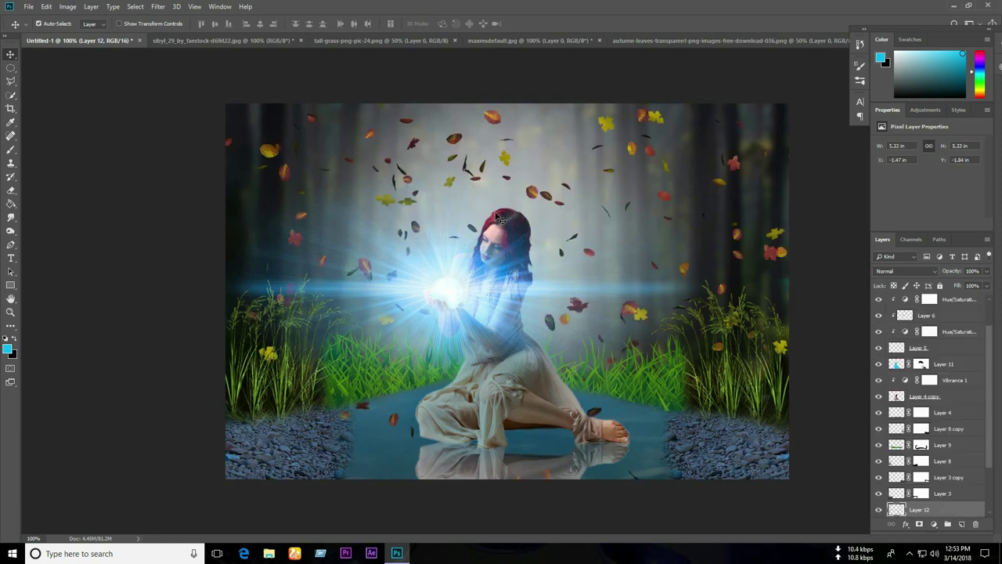
pyautogui.moveTo(634, 321); pyautogui.dragTo(631, 349)
pyautogui.moveTo(452, 291)
pyautogui.mouseDown()
pyautogui.moveTo(457, 309)
pyautogui.moveTo(456, 296)
pyautogui.mouseUp()
pyautogui.moveTo(785, 240); pyautogui.dragTo(780, 288)
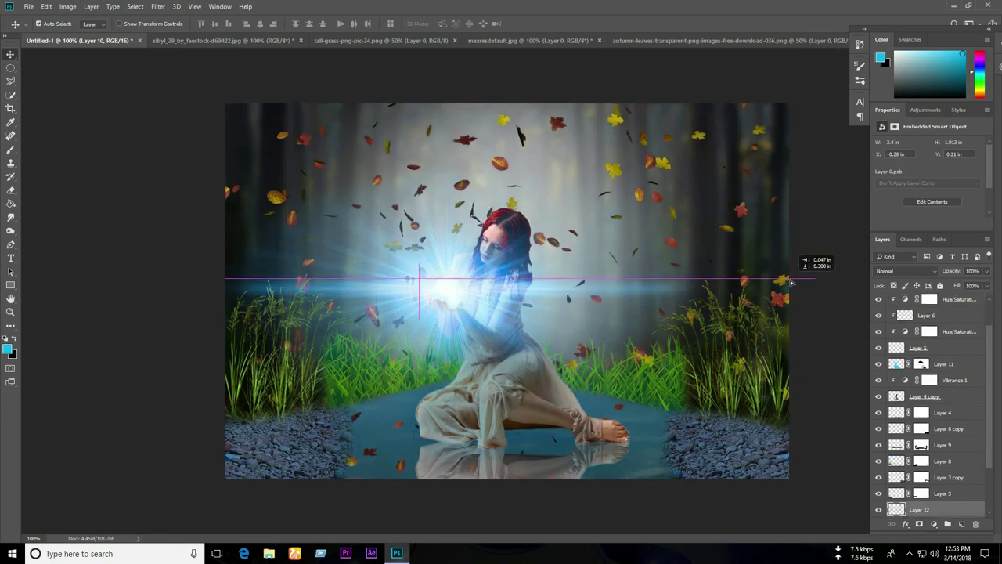
pyautogui.moveTo(780, 289); pyautogui.dragTo(783, 290)
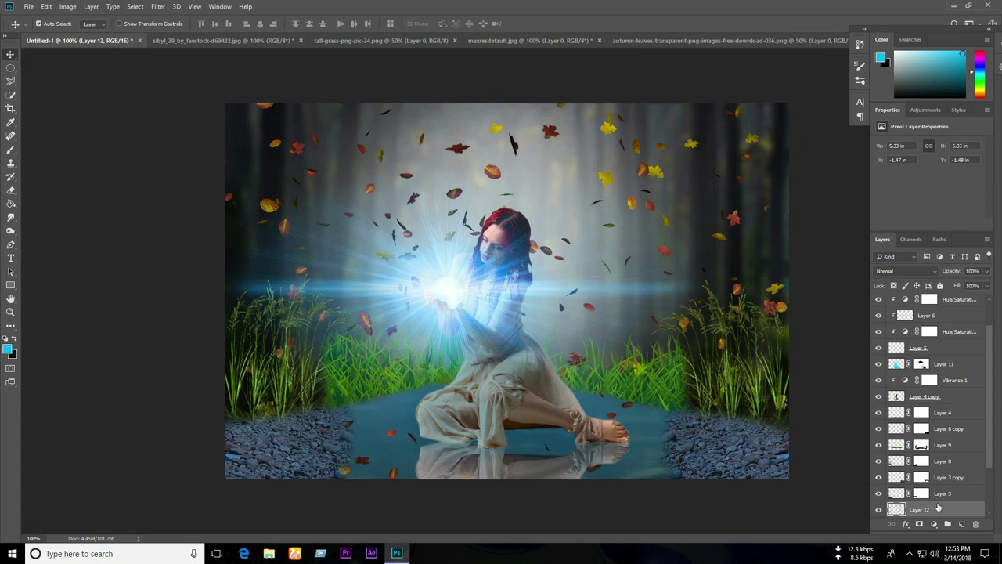
pyautogui.moveTo(989, 380); pyautogui.dragTo(989, 423)
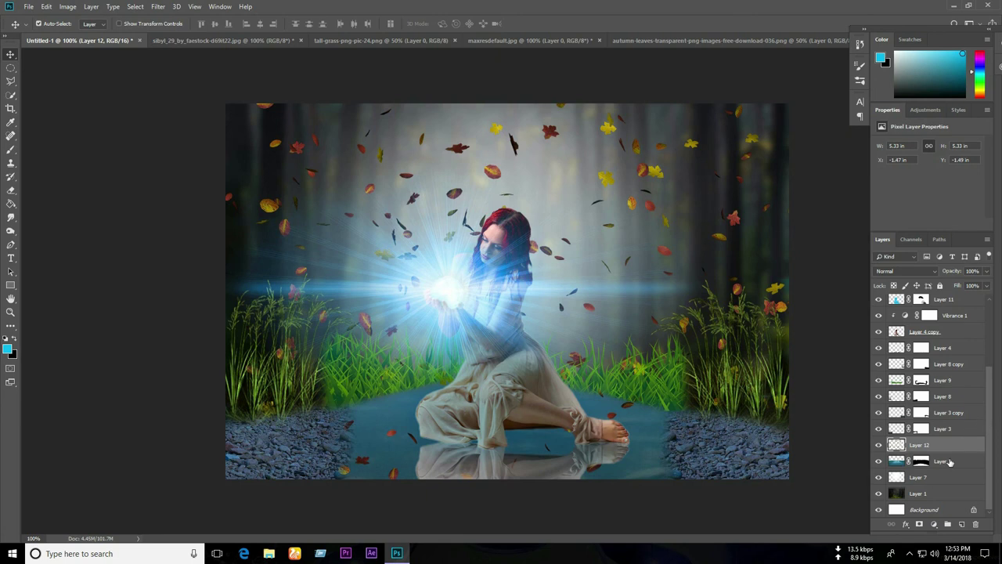
# Add a Hue/Saturation adjustment layer clipped to the leaves layer
pyautogui.click(934, 525)
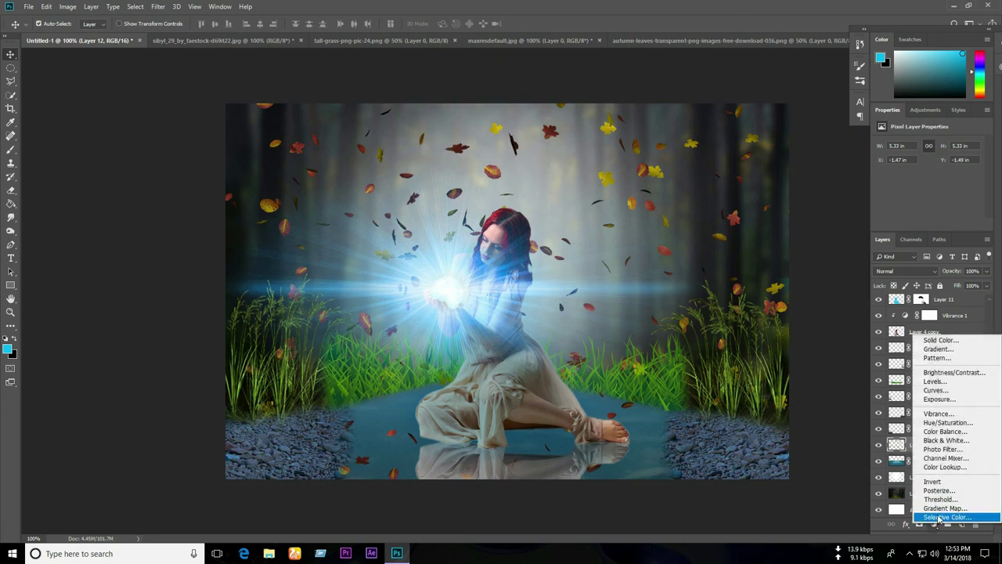
pyautogui.click(970, 422)
pyautogui.rightClick(957, 448)
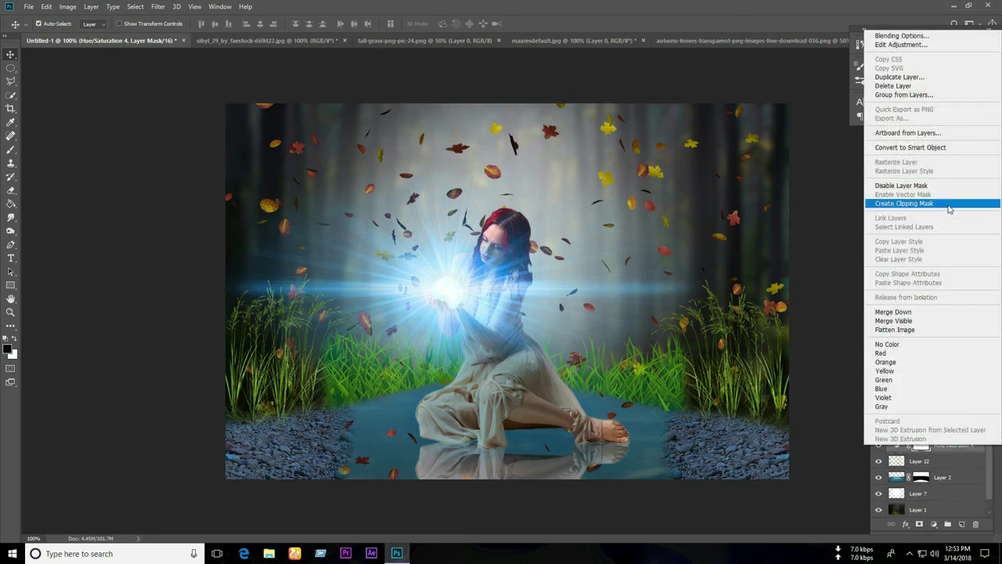
pyautogui.click(951, 205)
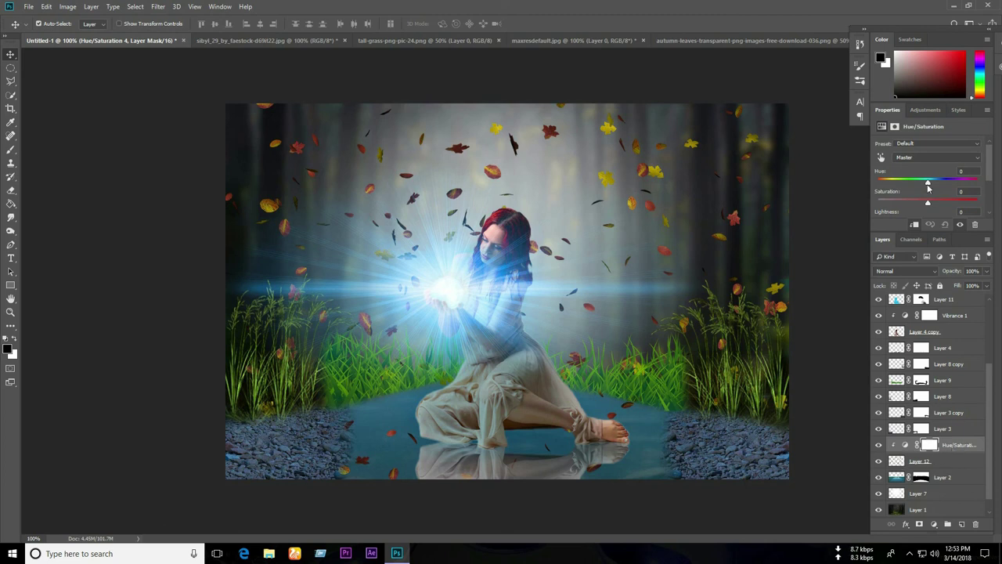
# Colorize the leaves blue with Hue 222, Saturation 66, Lightness +43
pyautogui.scroll(-2, 946, 203)
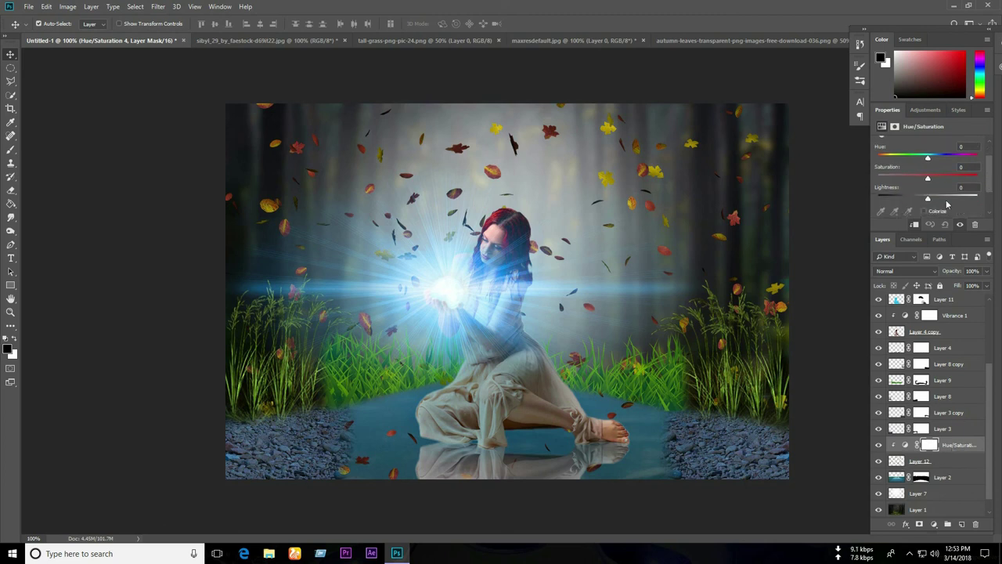
pyautogui.click(924, 211)
pyautogui.moveTo(928, 158)
pyautogui.mouseDown()
pyautogui.moveTo(949, 160)
pyautogui.moveTo(928, 179)
pyautogui.moveTo(943, 179)
pyautogui.moveTo(950, 201)
pyautogui.mouseUp()
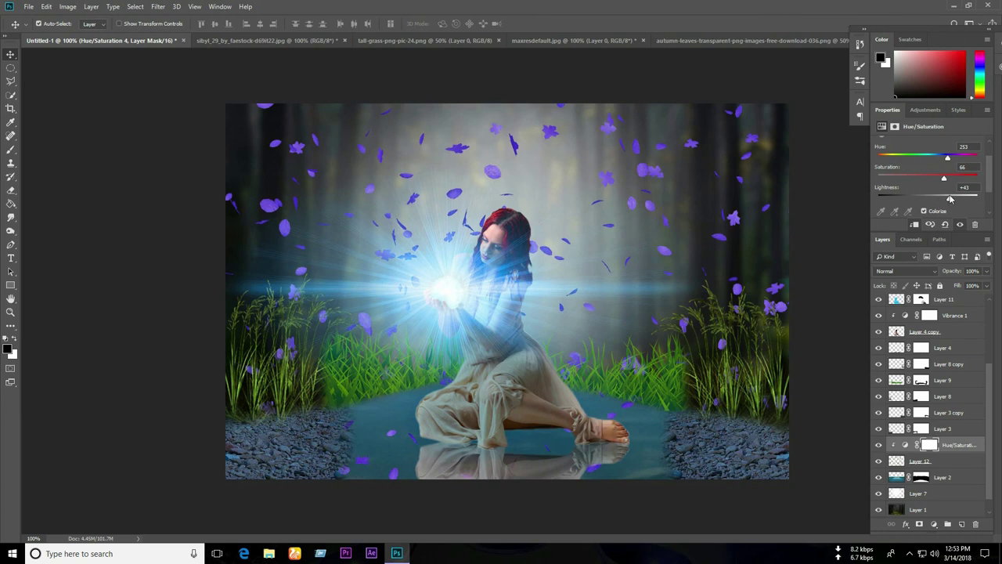
pyautogui.moveTo(947, 158)
pyautogui.mouseDown()
pyautogui.moveTo(933, 160)
pyautogui.moveTo(941, 164)
pyautogui.mouseUp()
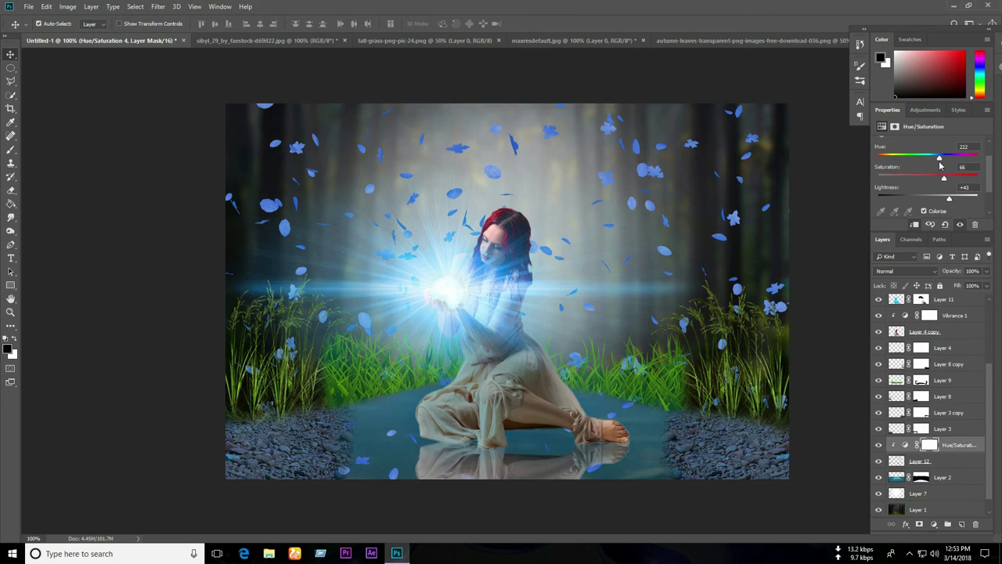
# On Layer 10's mask, paint out the flare glow over the woman's head with a 150 brush
pyautogui.scroll(3, 989, 401)
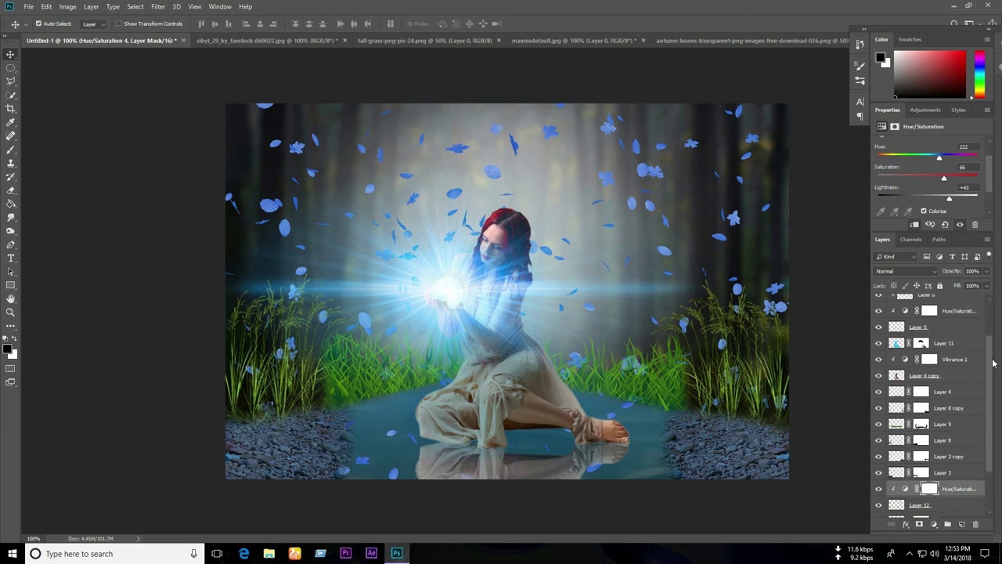
pyautogui.click(919, 318)
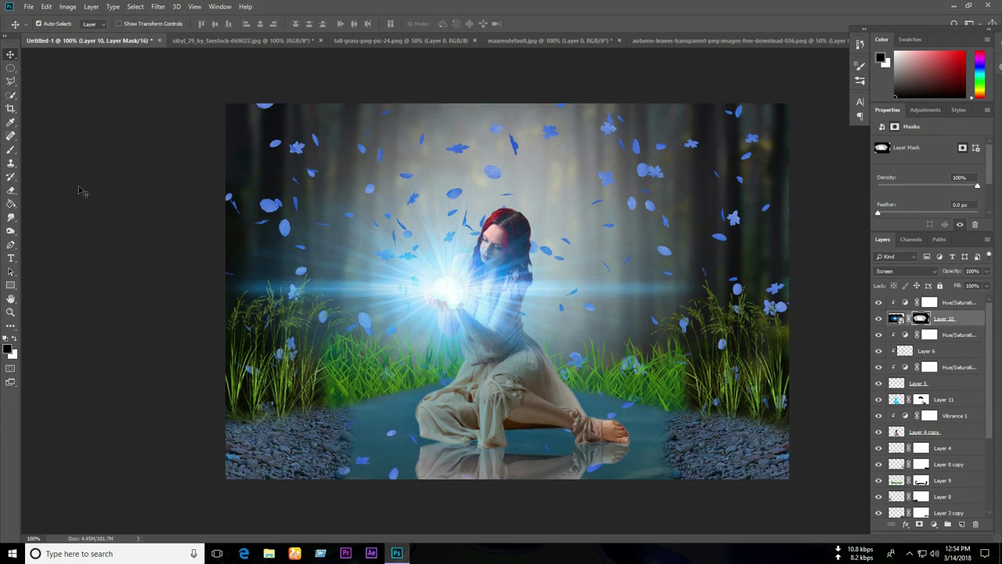
pyautogui.click(9, 151)
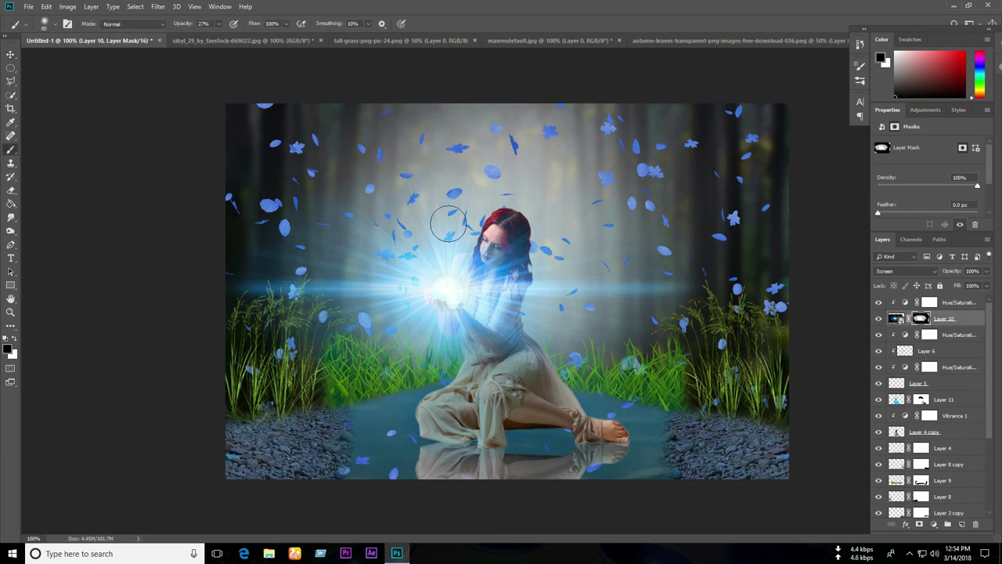
pyautogui.press(']')
pyautogui.press(']')
pyautogui.press(']')
pyautogui.moveTo(502, 242); pyautogui.dragTo(493, 235)
pyautogui.moveTo(432, 224); pyautogui.dragTo(652, 328)
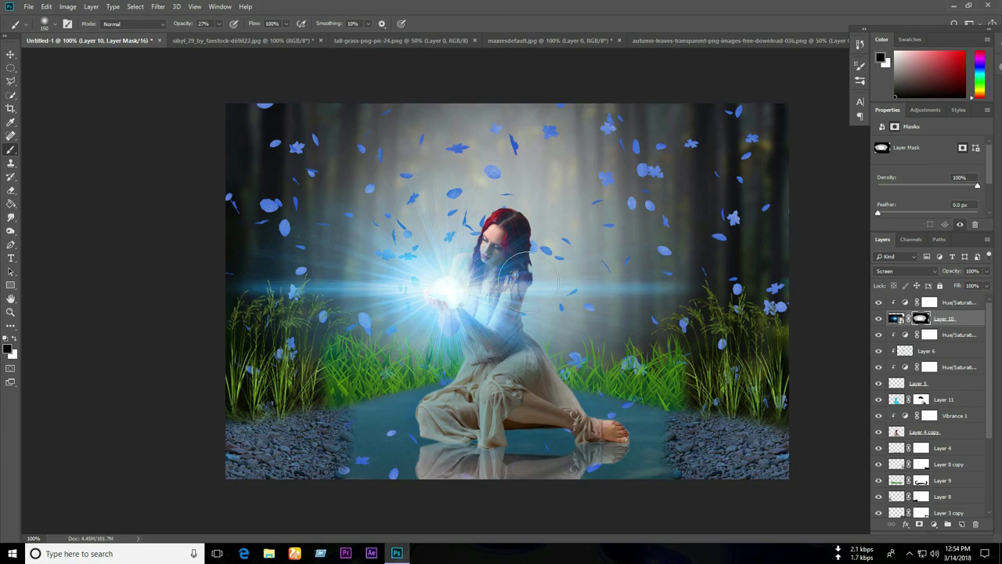
# Check Layer 11's mask, then return to Layer 10's flare mask for further brushing
pyautogui.scroll(-3, 931, 391)
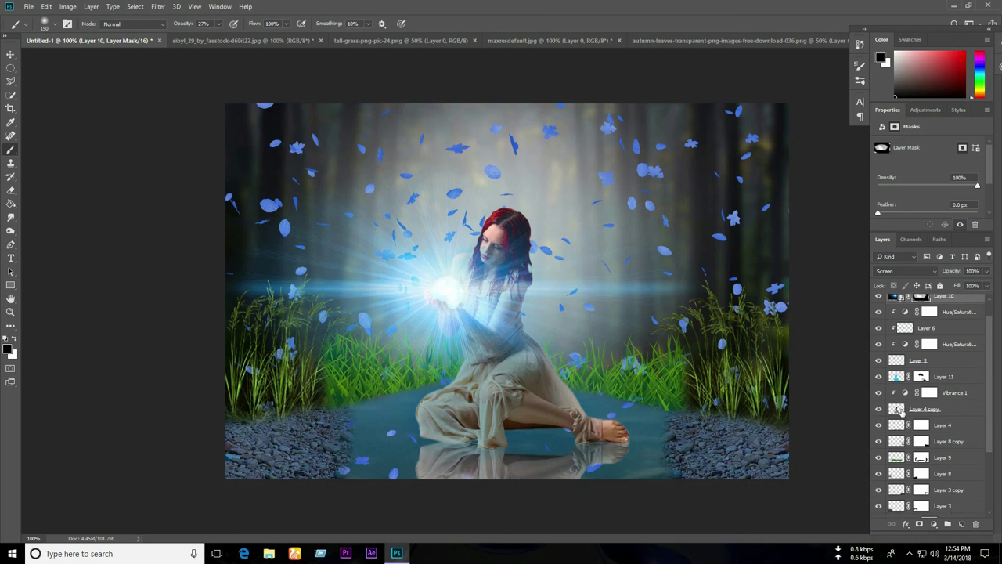
pyautogui.click(921, 378)
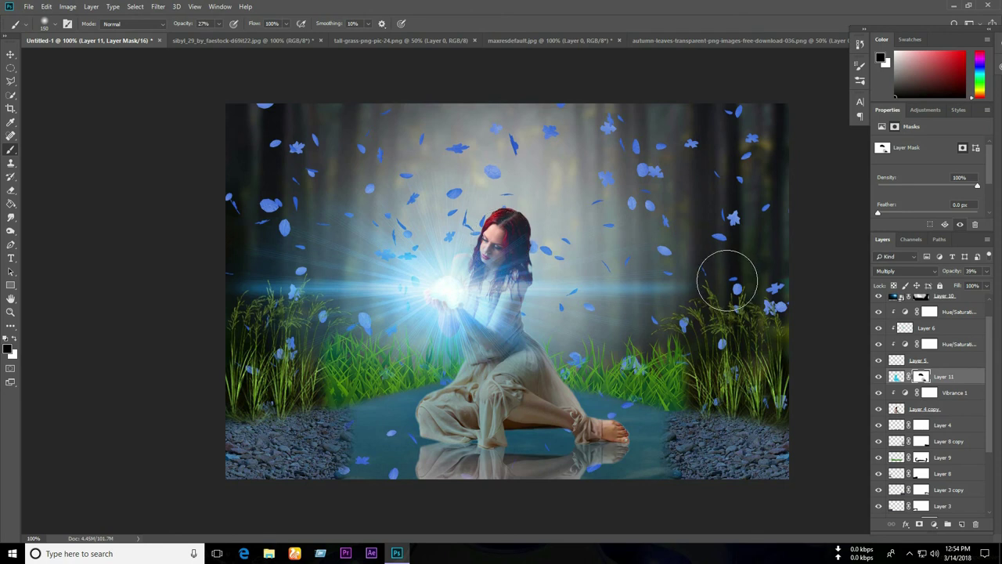
pyautogui.click(921, 297)
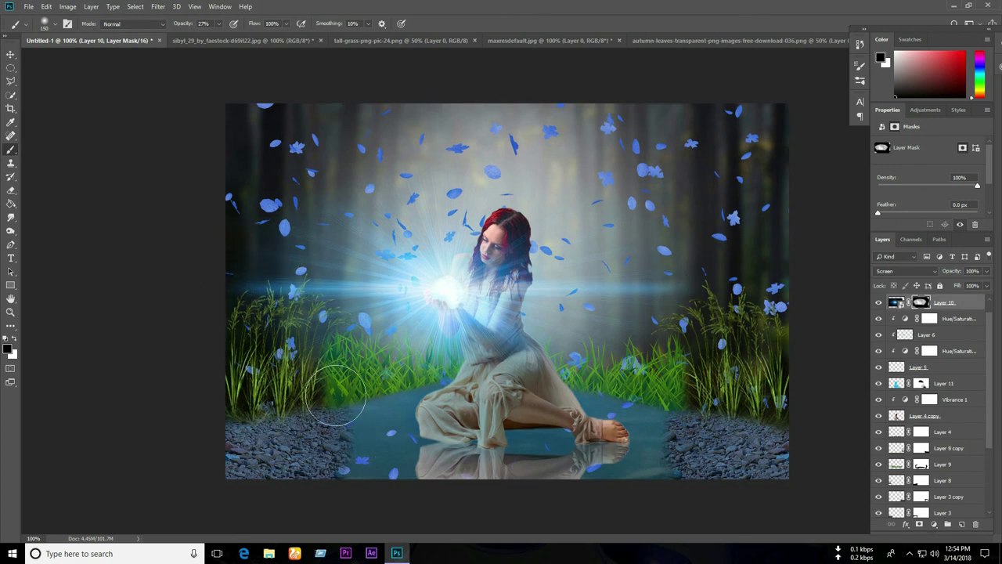
pyautogui.moveTo(990, 335); pyautogui.dragTo(988, 319)
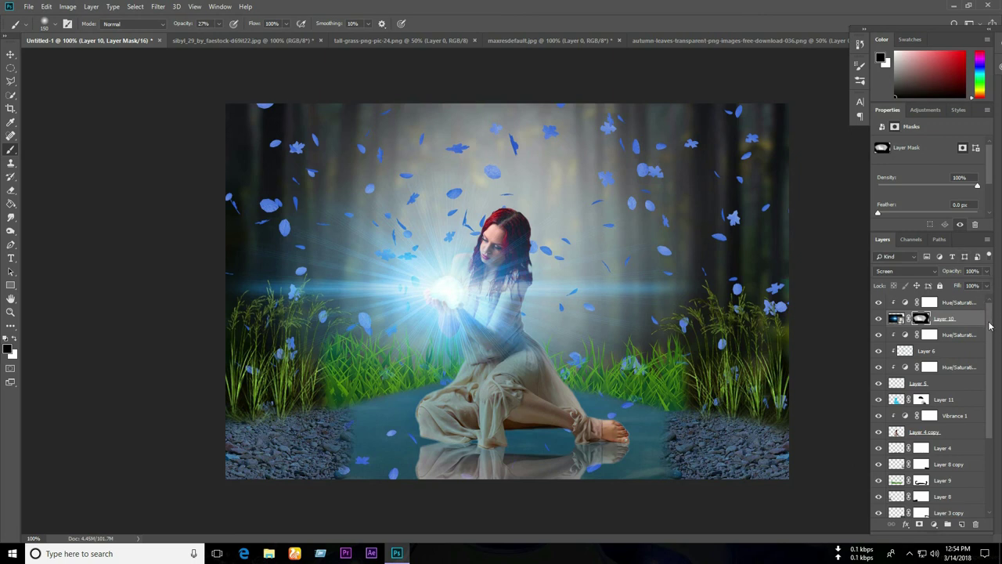
pyautogui.moveTo(990, 326); pyautogui.dragTo(989, 407)
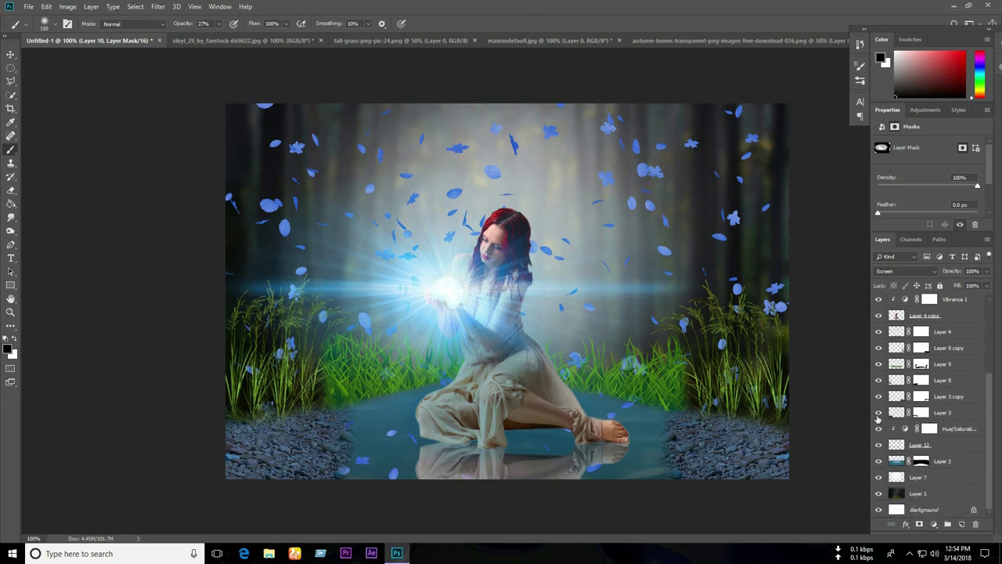
# Lower the falling-leaves Layer 12 to 70% opacity and select the flare with its adjustment
pyautogui.click(877, 445)
pyautogui.click(890, 445)
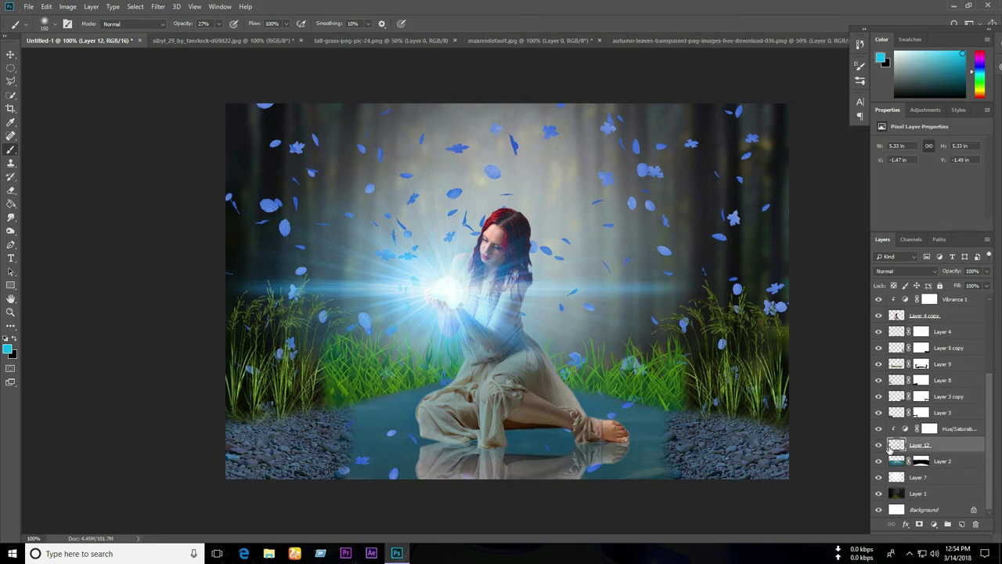
pyautogui.click(987, 270)
pyautogui.moveTo(986, 285); pyautogui.dragTo(973, 286)
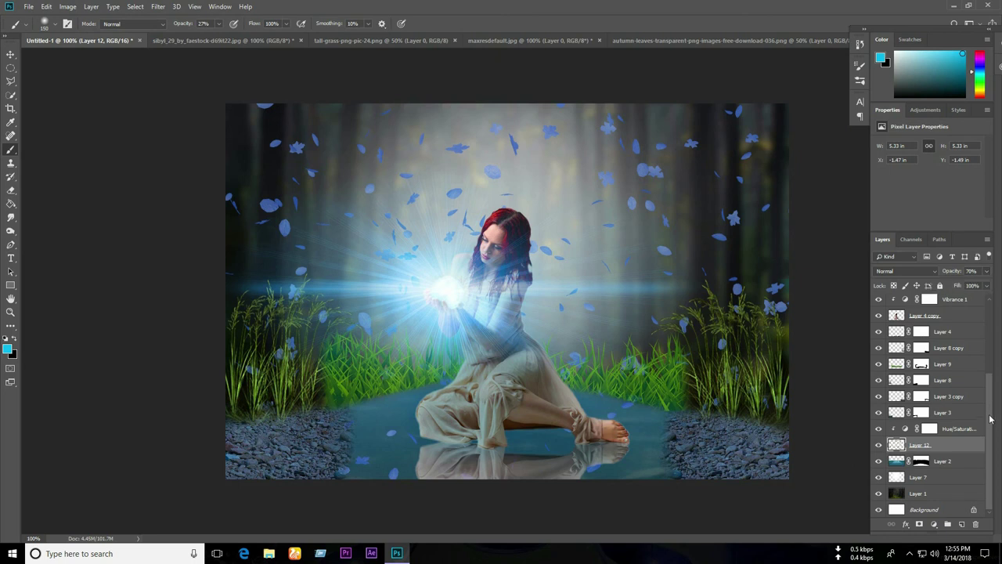
pyautogui.moveTo(989, 408); pyautogui.dragTo(999, 329)
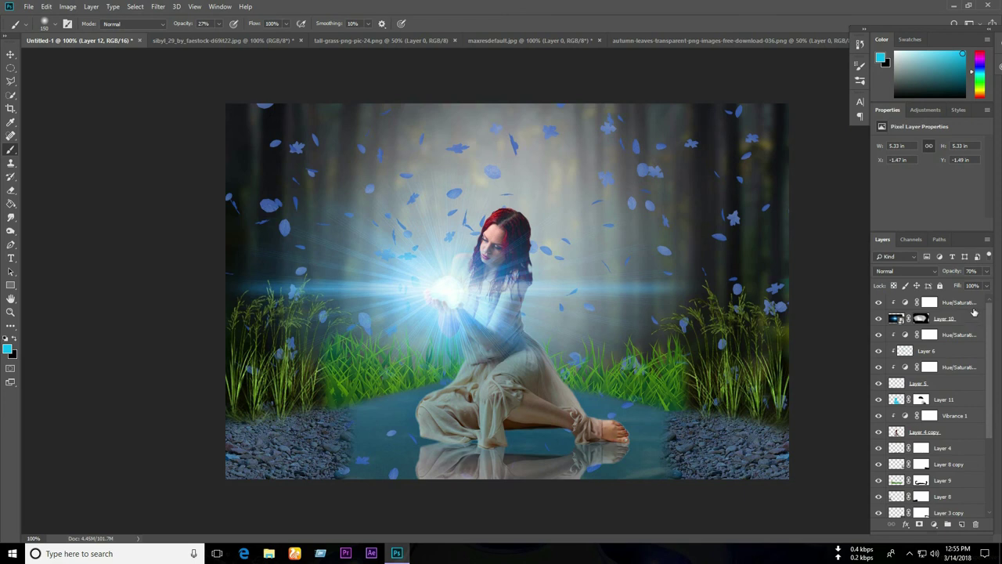
pyautogui.keyDown('shift'); pyautogui.click(970, 312); pyautogui.keyUp('shift')
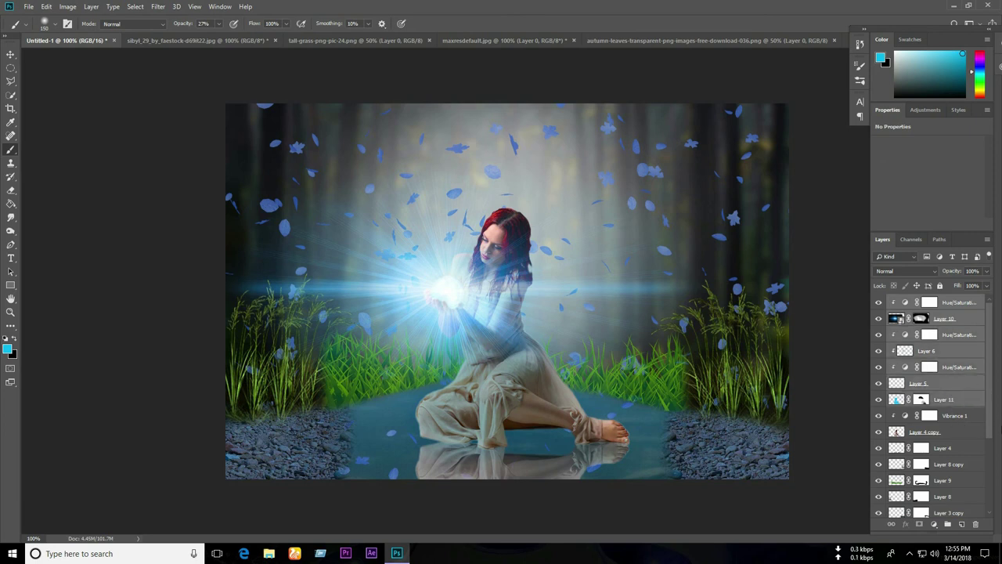
pyautogui.hotkey('ctrl', 'shift', 'alt', 'e')
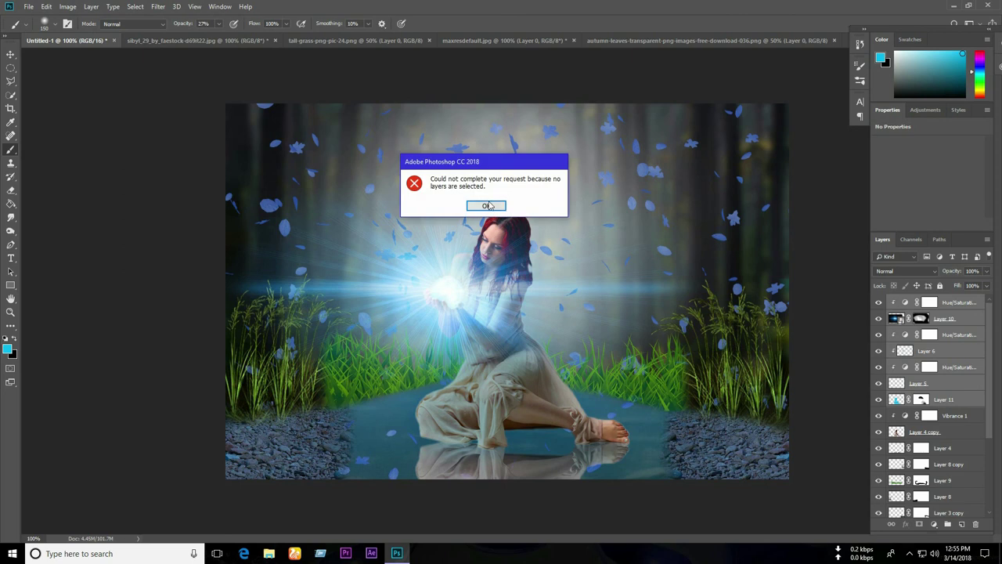
pyautogui.click(486, 206)
pyautogui.click(968, 314)
pyautogui.keyDown('shift'); pyautogui.click(968, 304); pyautogui.keyUp('shift')
pyautogui.hotkey('ctrl', 'e')
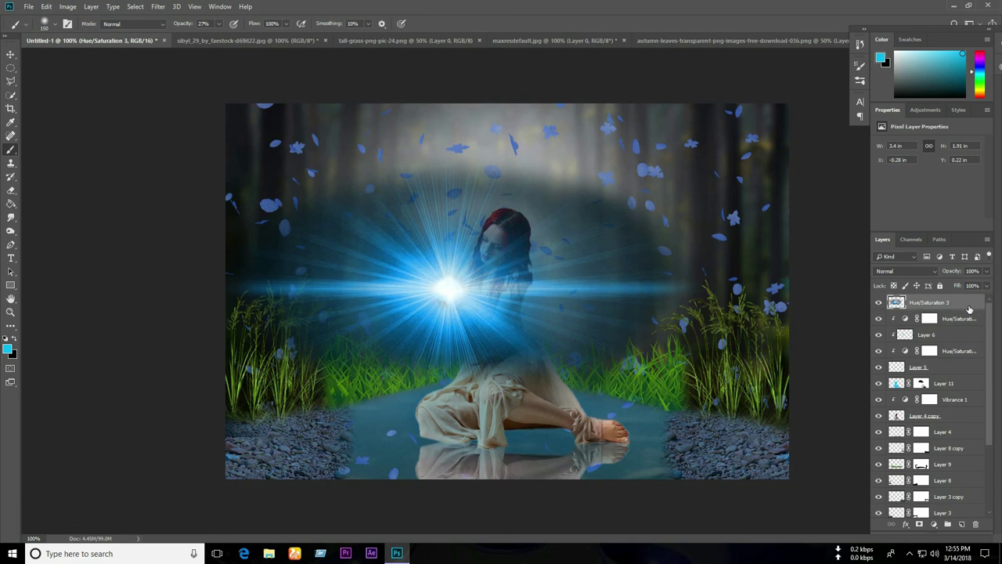
pyautogui.hotkey('ctrl', 'z')
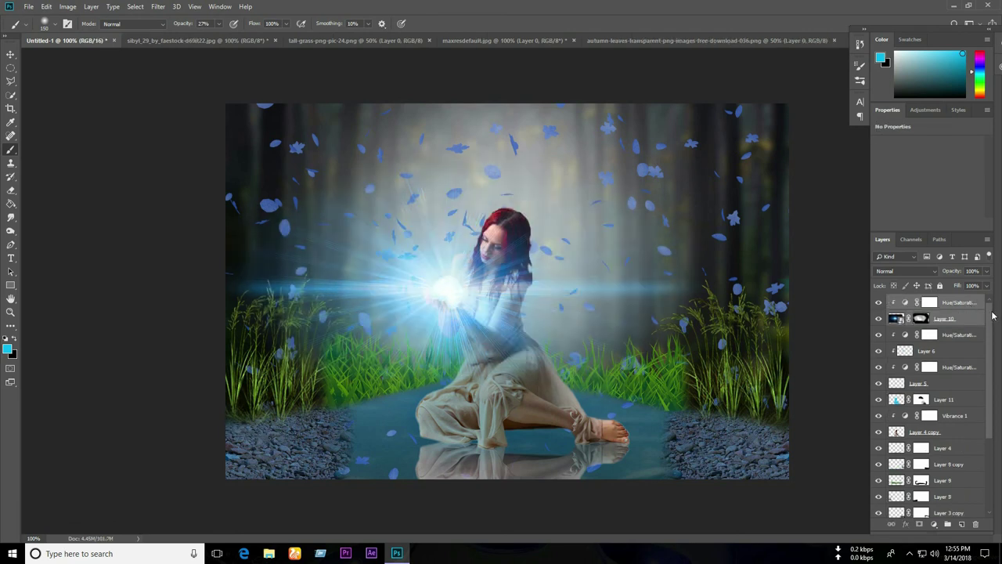